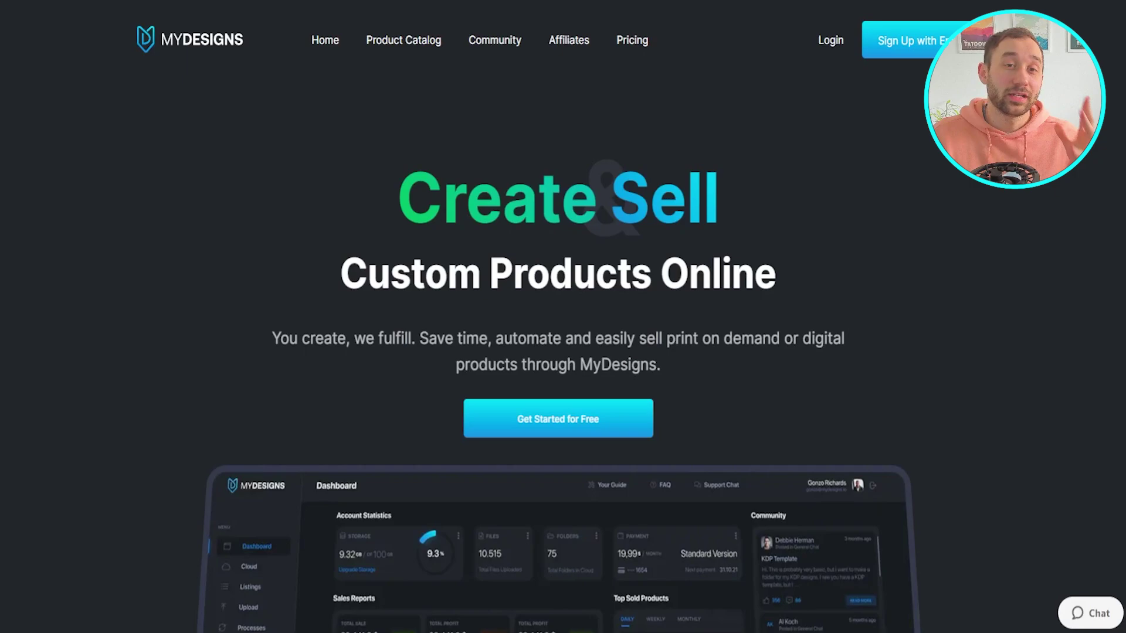
Scroll through the test collection's listings to review them.
scroll(563, 316, "down", 2)
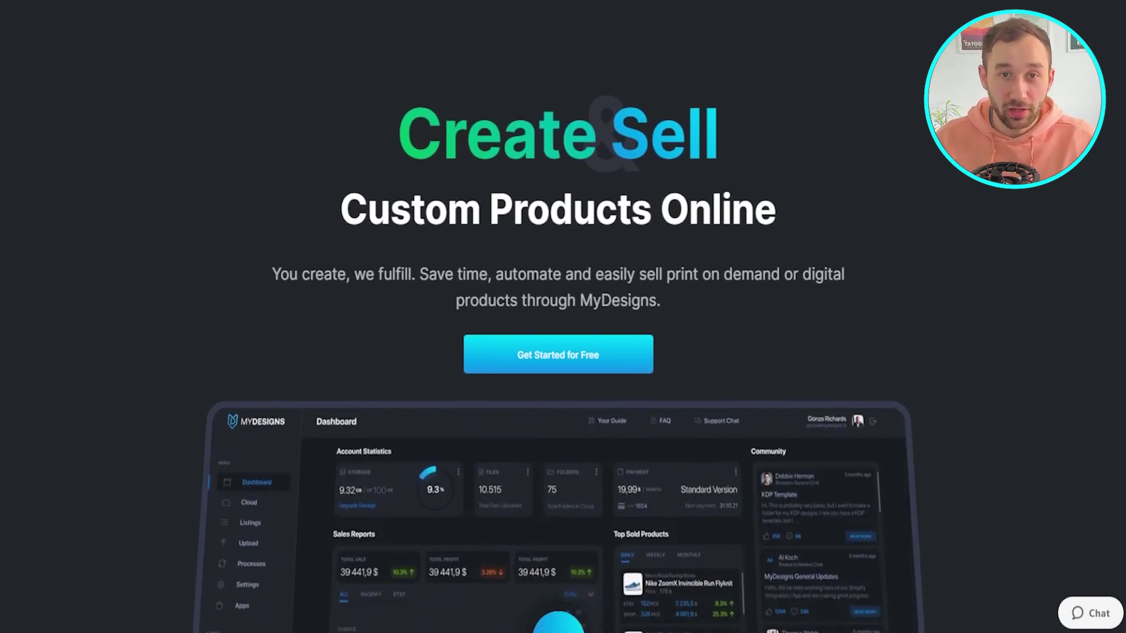
scroll(563, 316, "down", 3)
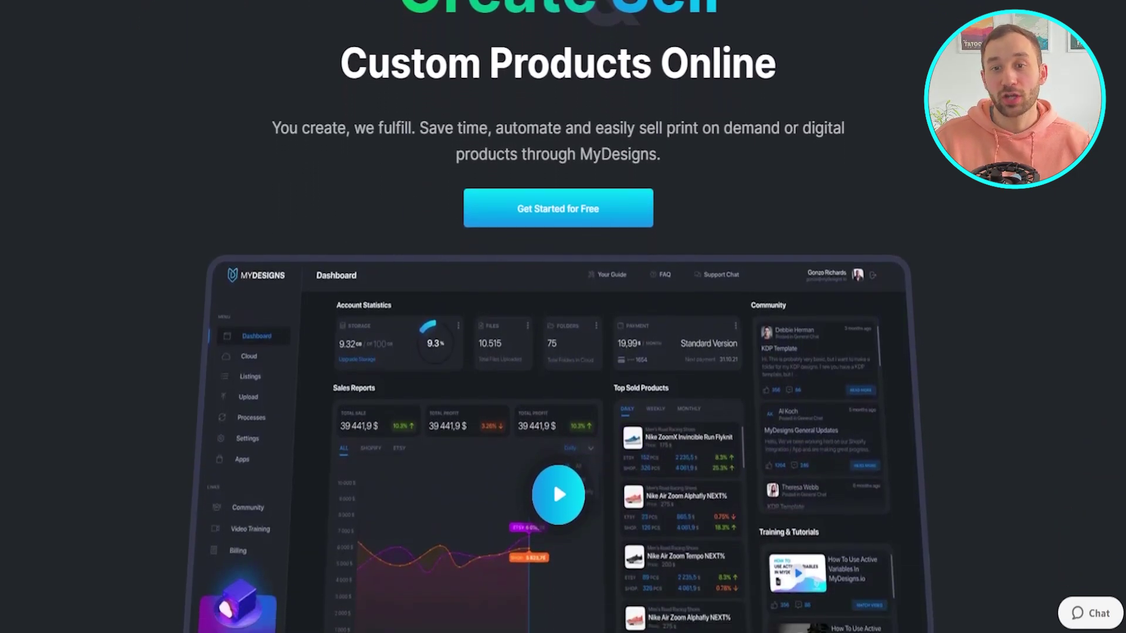
scroll(563, 317, "down", 3)
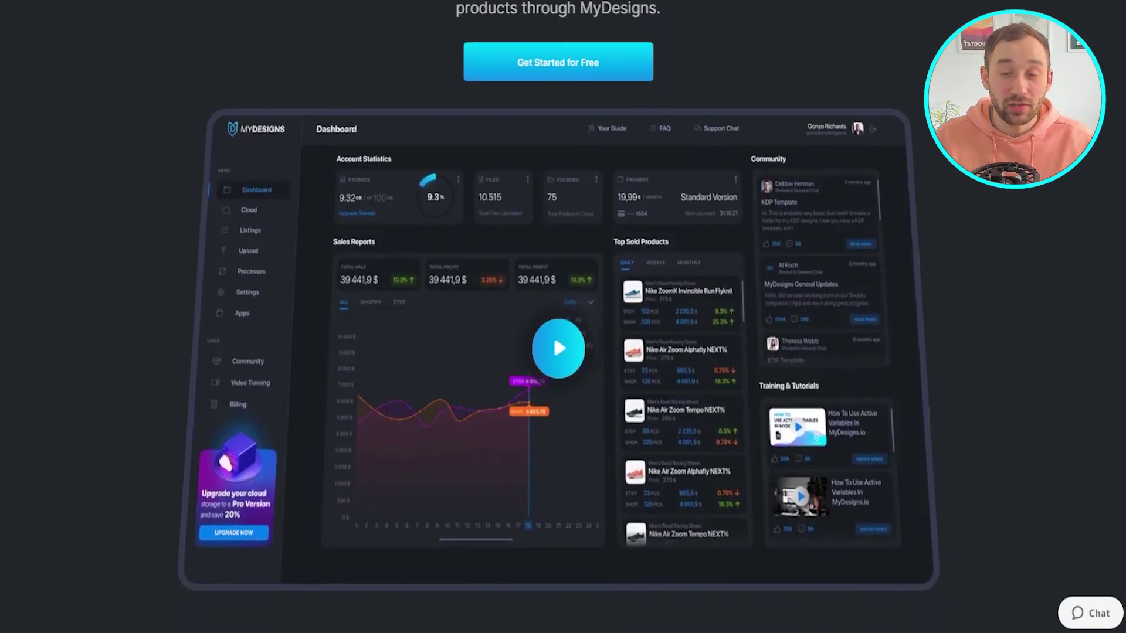
scroll(563, 316, "down", 3)
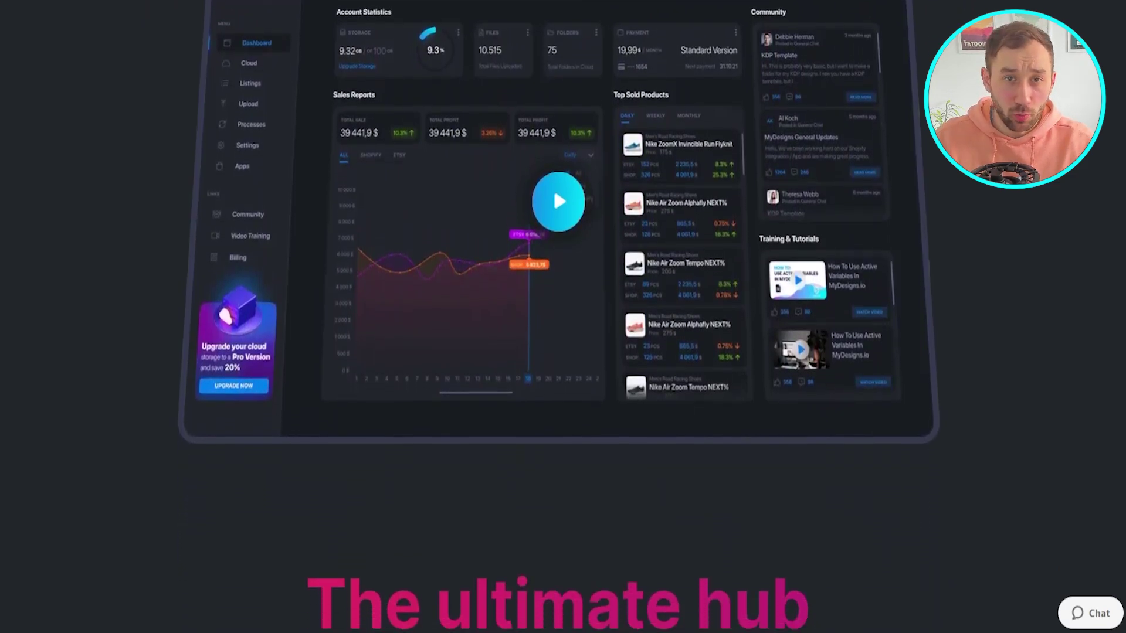
scroll(562, 317, "down", 3)
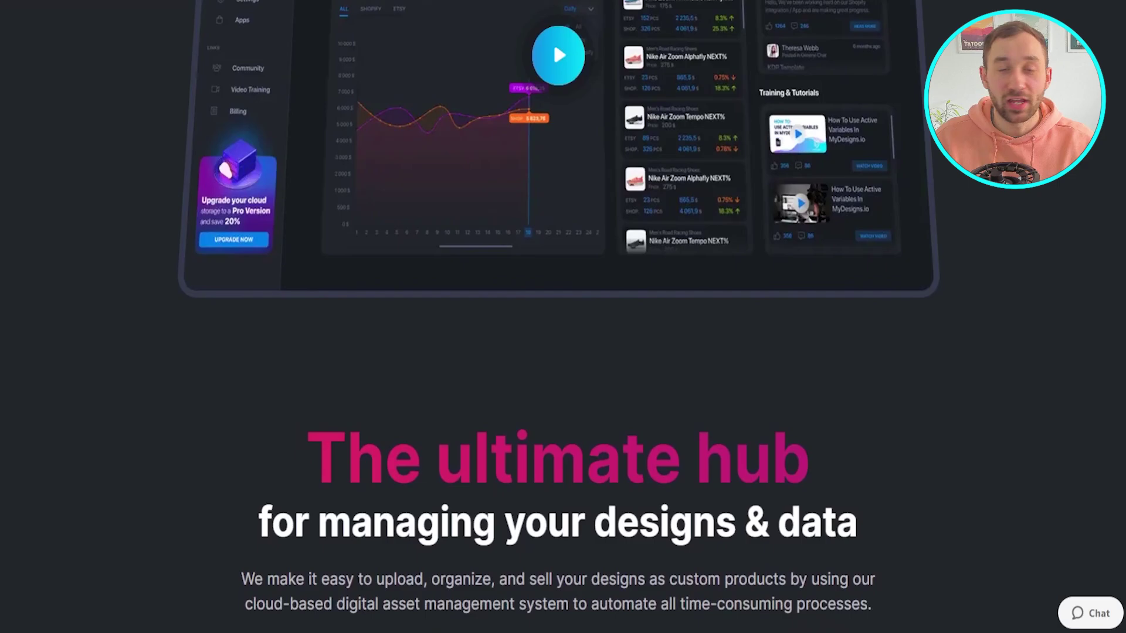
scroll(563, 316, "down", 3)
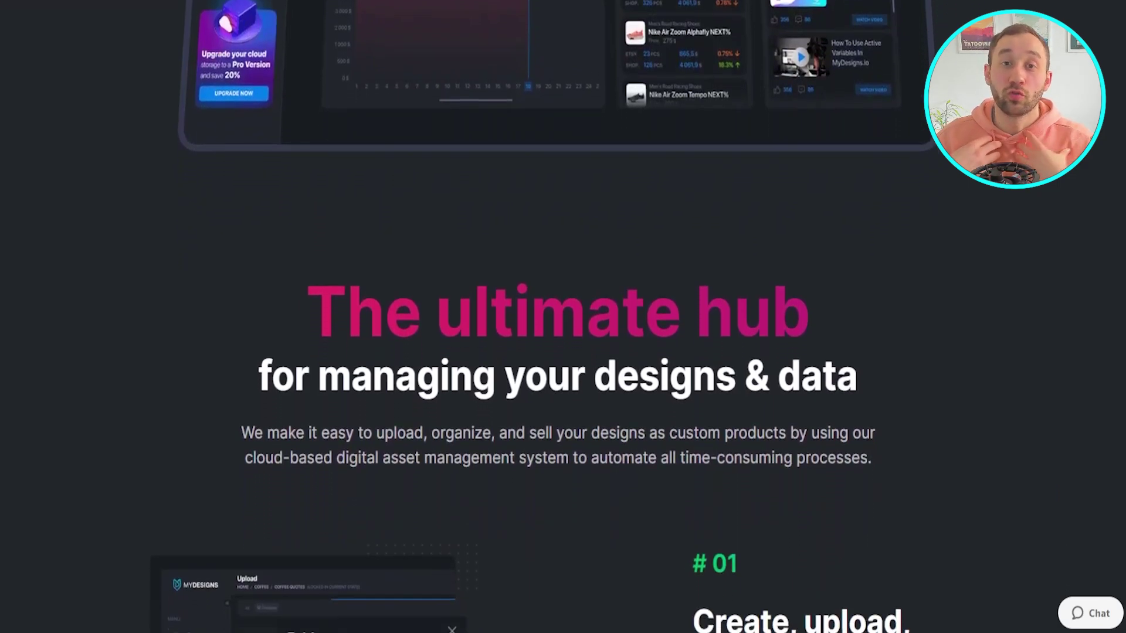
scroll(563, 317, "down", 3)
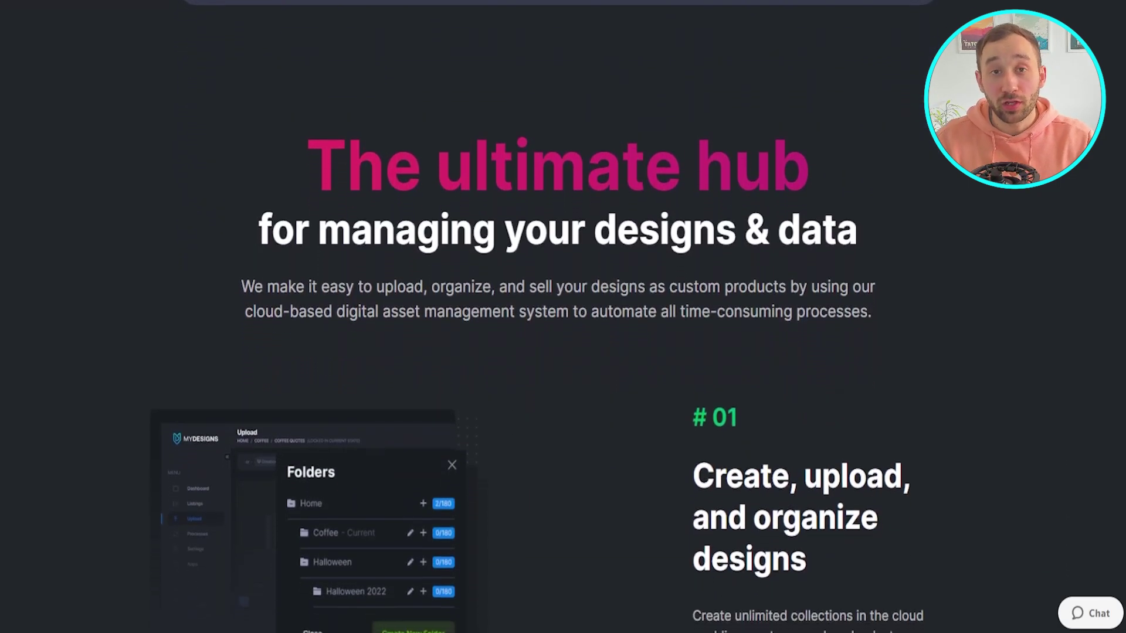
scroll(563, 316, "down", 3)
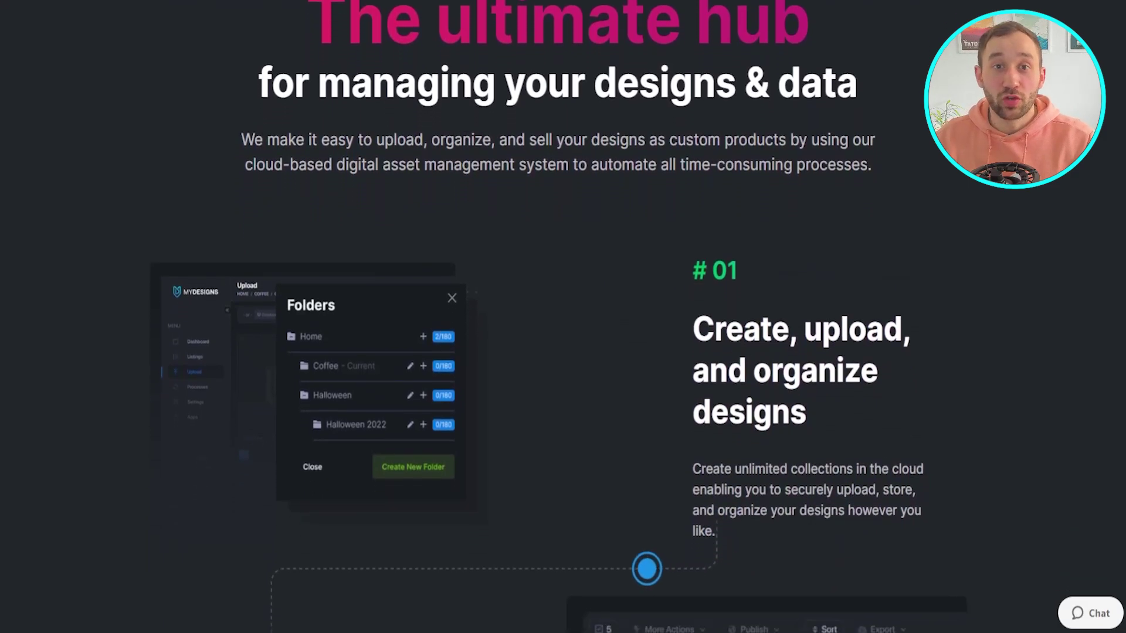
scroll(563, 316, "down", 3)
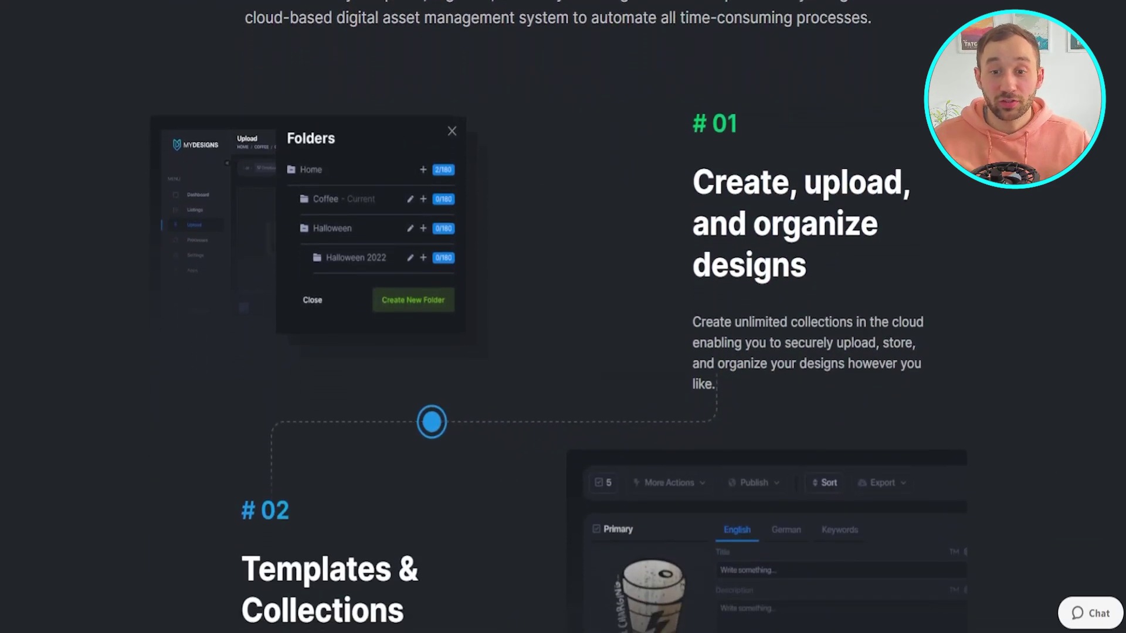
scroll(563, 316, "down", 3)
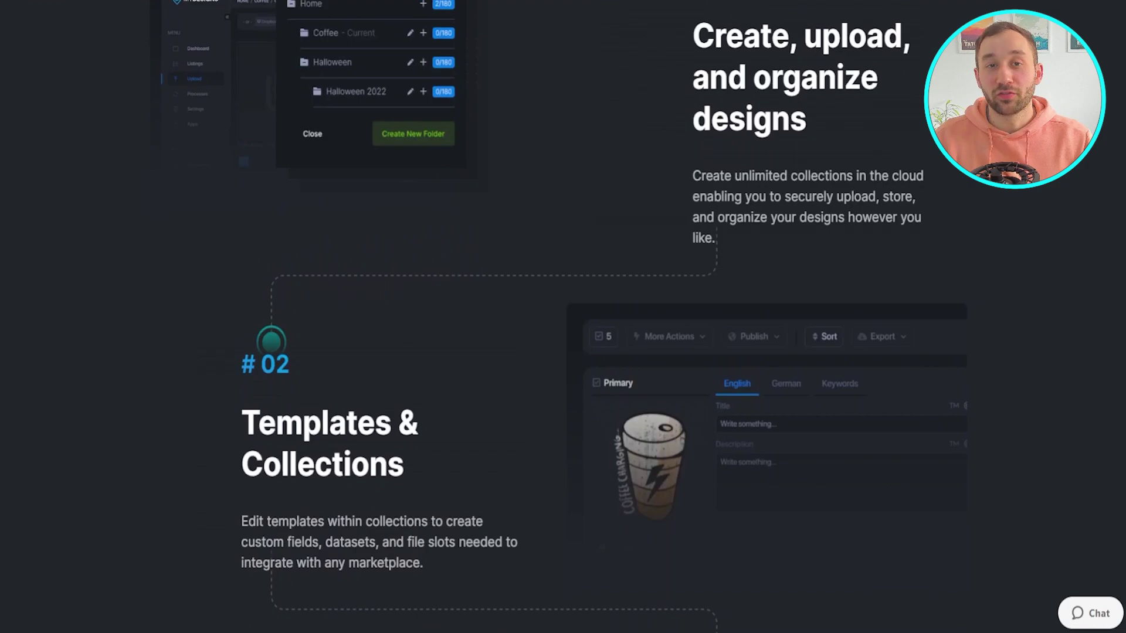
scroll(562, 317, "down", 3)
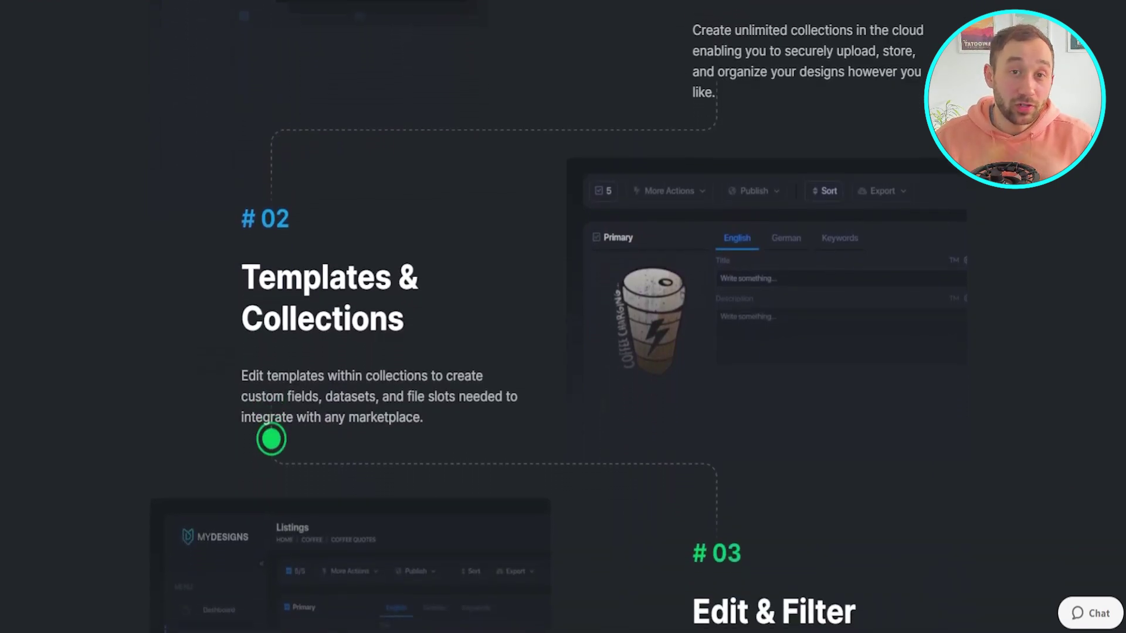
scroll(563, 317, "down", 3)
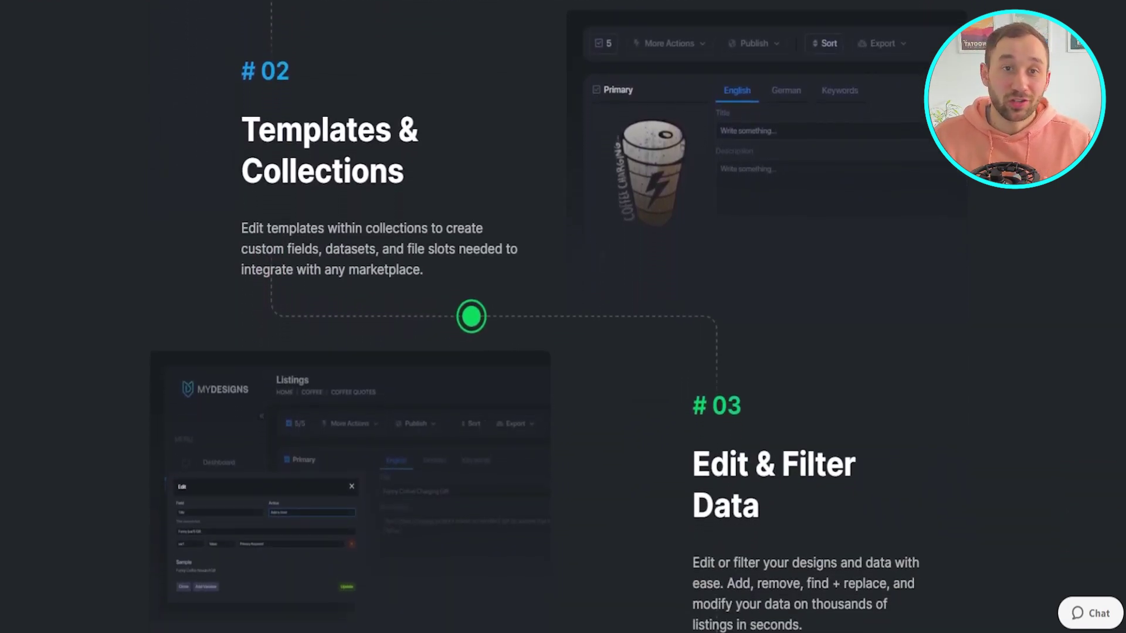
scroll(563, 317, "down", 3)
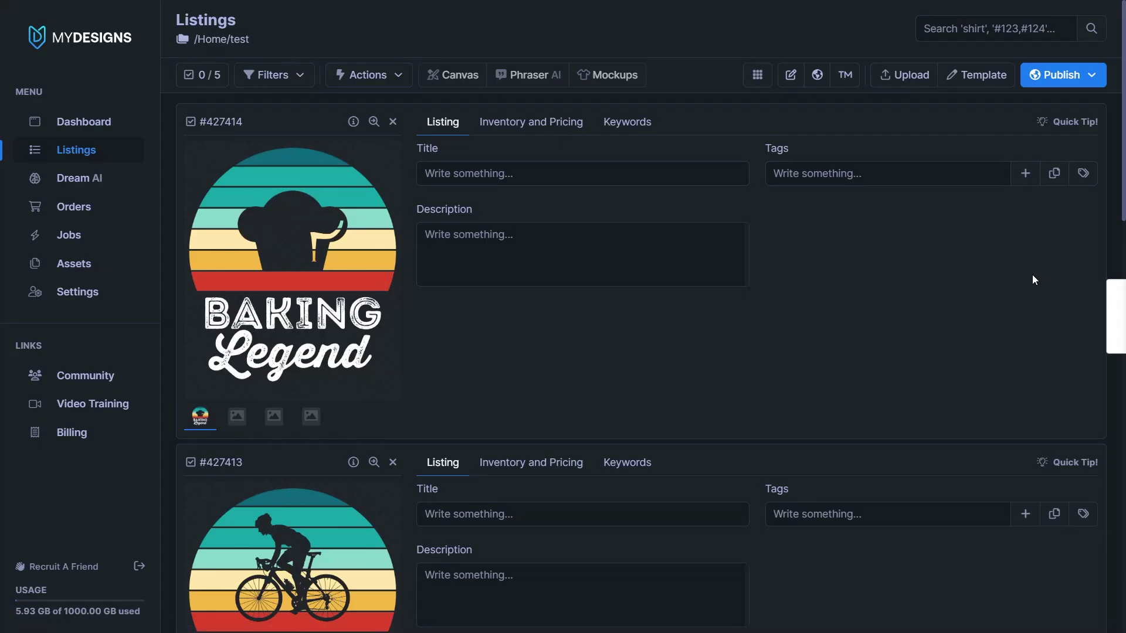
left_click(808, 176)
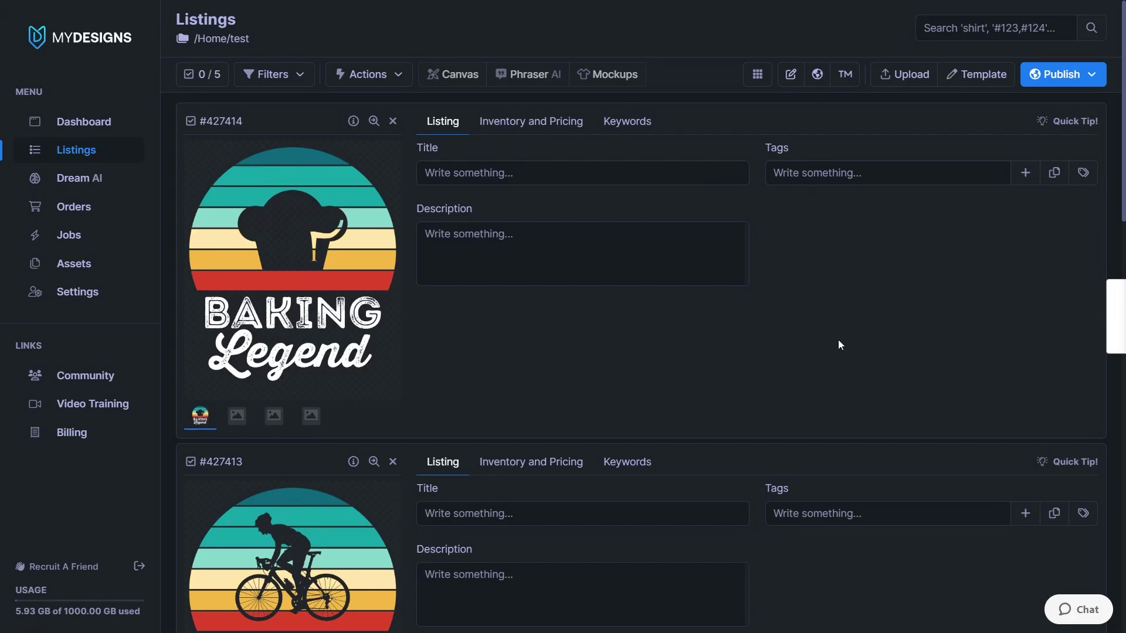
scroll(528, 343, "down", 9)
scroll(244, 339, "down", 6)
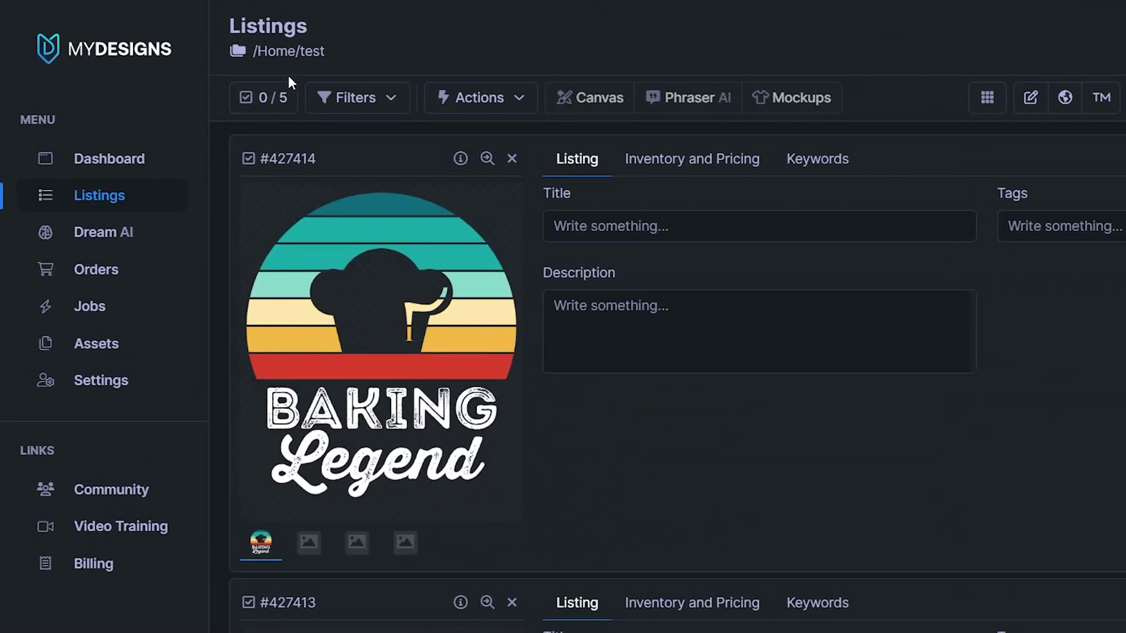
scroll(263, 238, "down", 6)
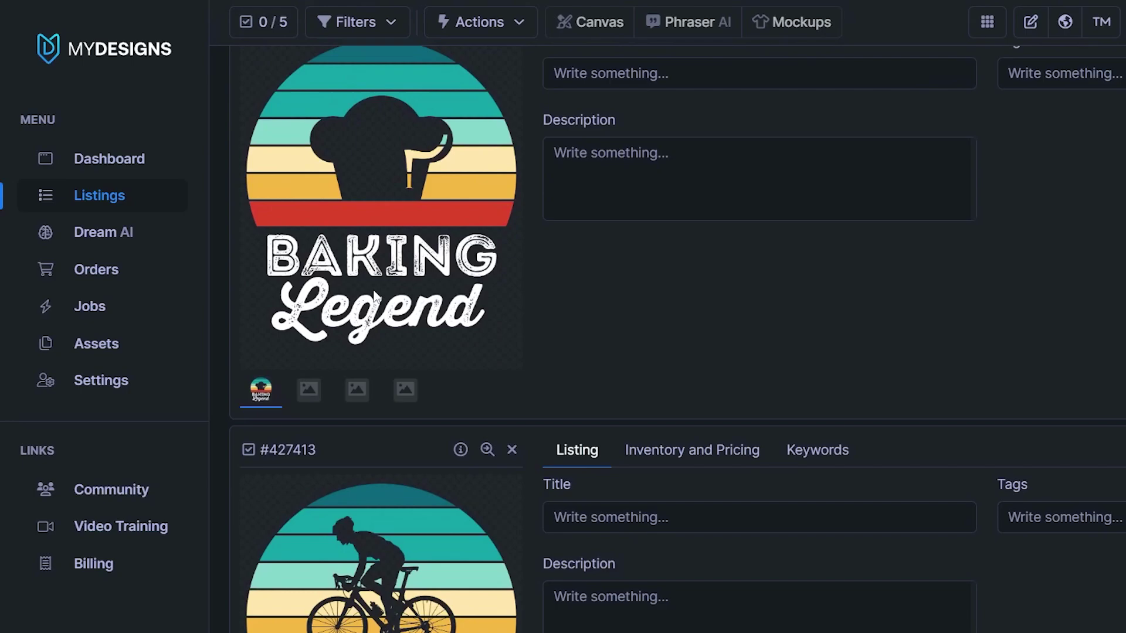
scroll(375, 229, "up", 6)
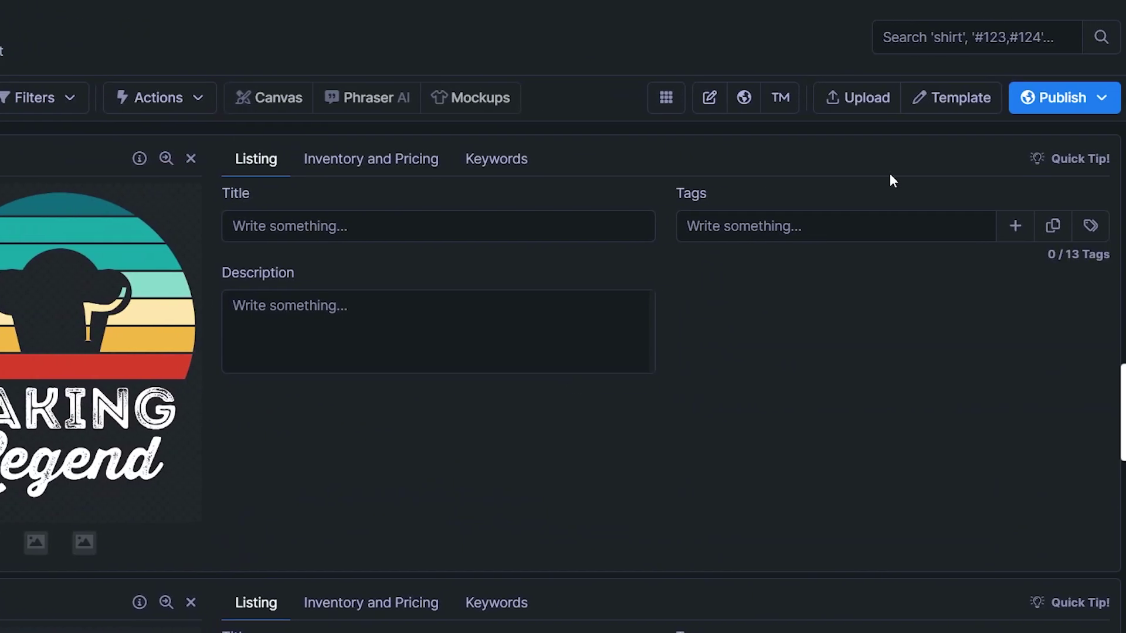
Install the saved Etsy Print on Demand template and go back to the collection's listings.
left_click(951, 107)
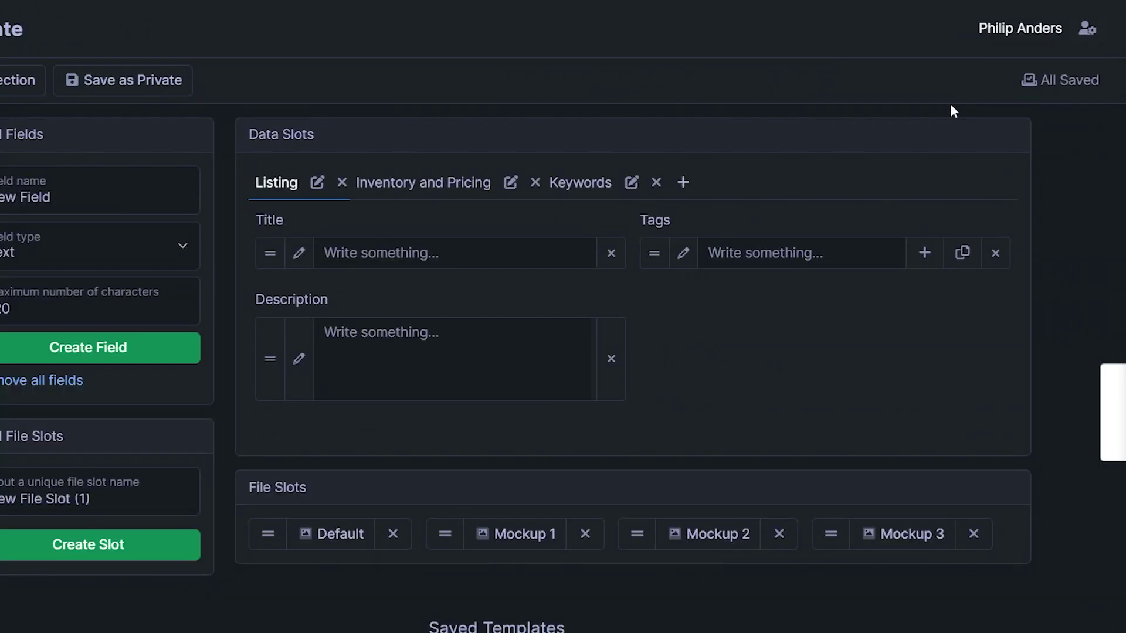
left_click(630, 551)
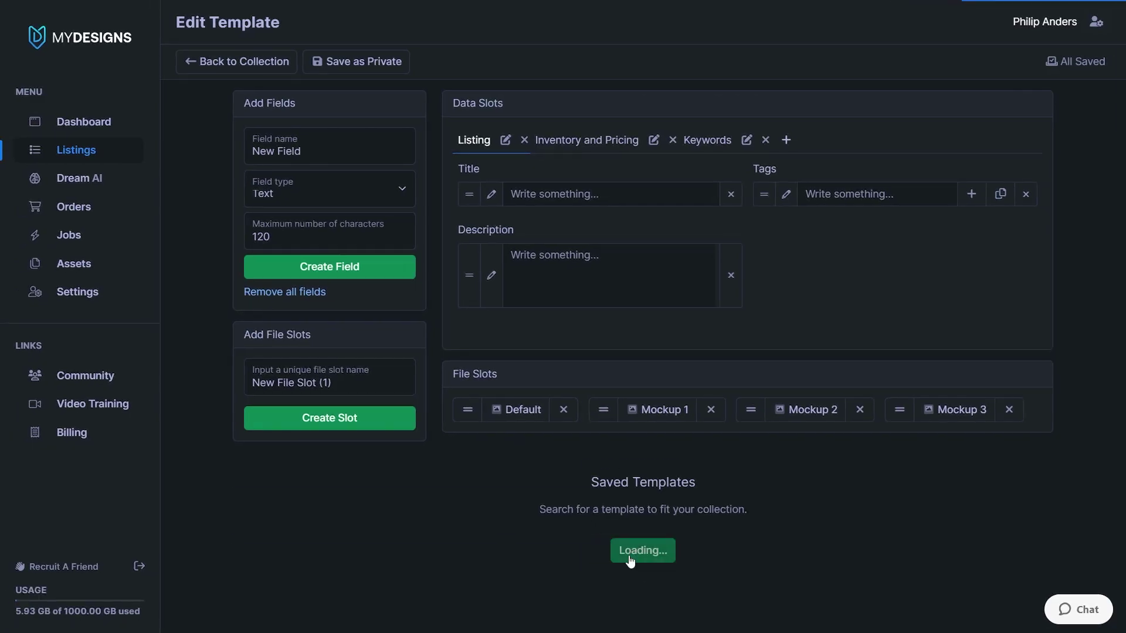
scroll(624, 525, "down", 8)
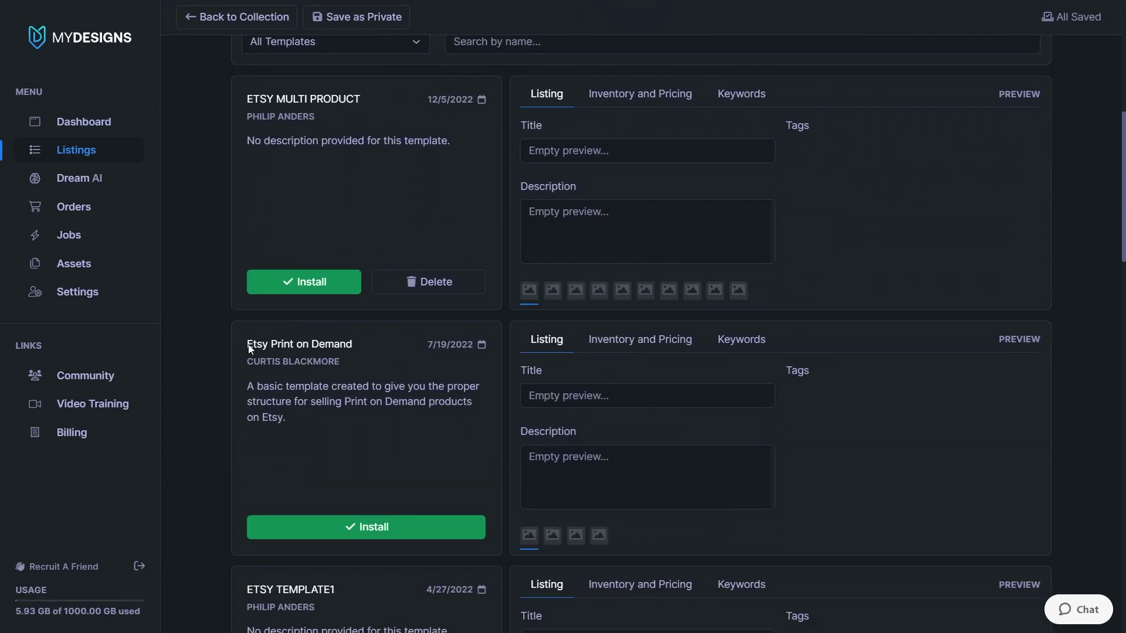
left_click(374, 532)
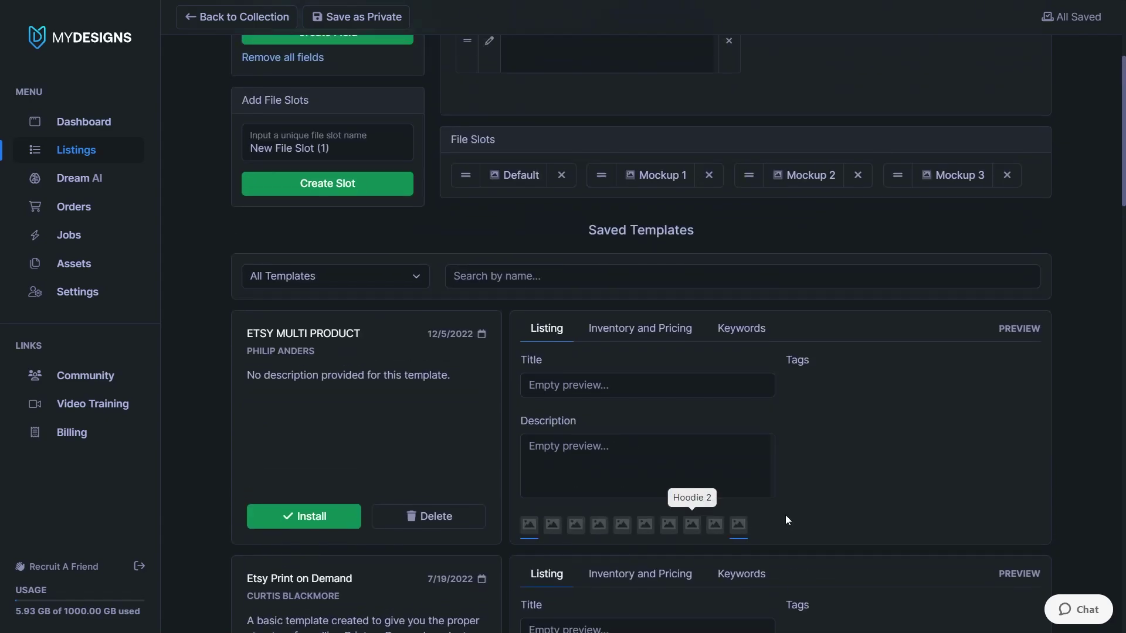
left_click(249, 60)
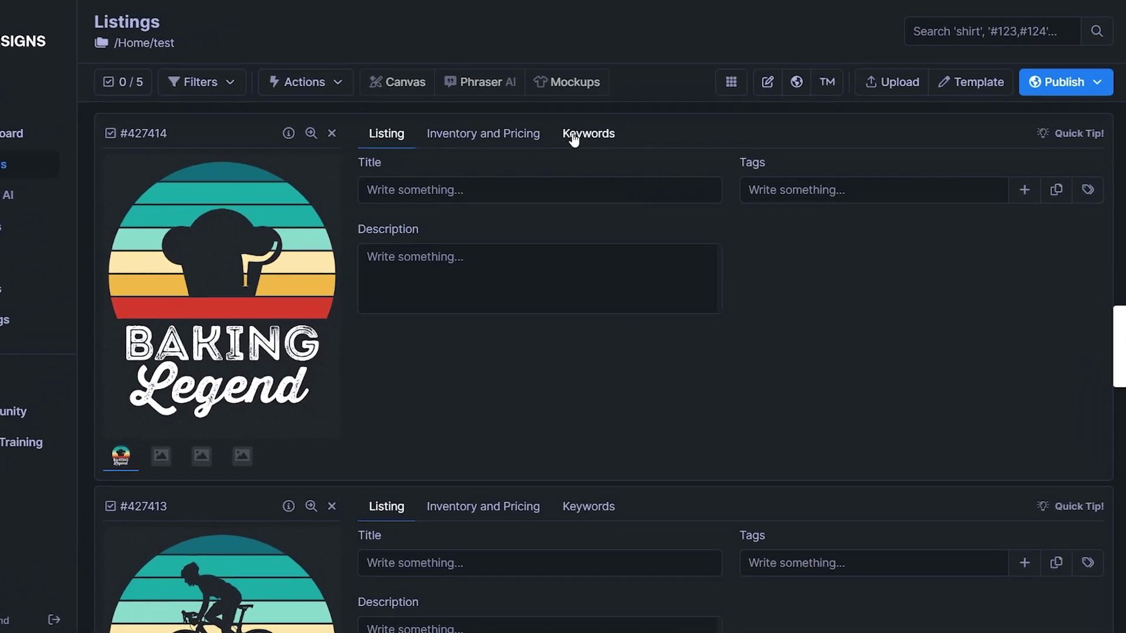
Switch the listing cards to show their Keywords fields.
left_click(575, 135)
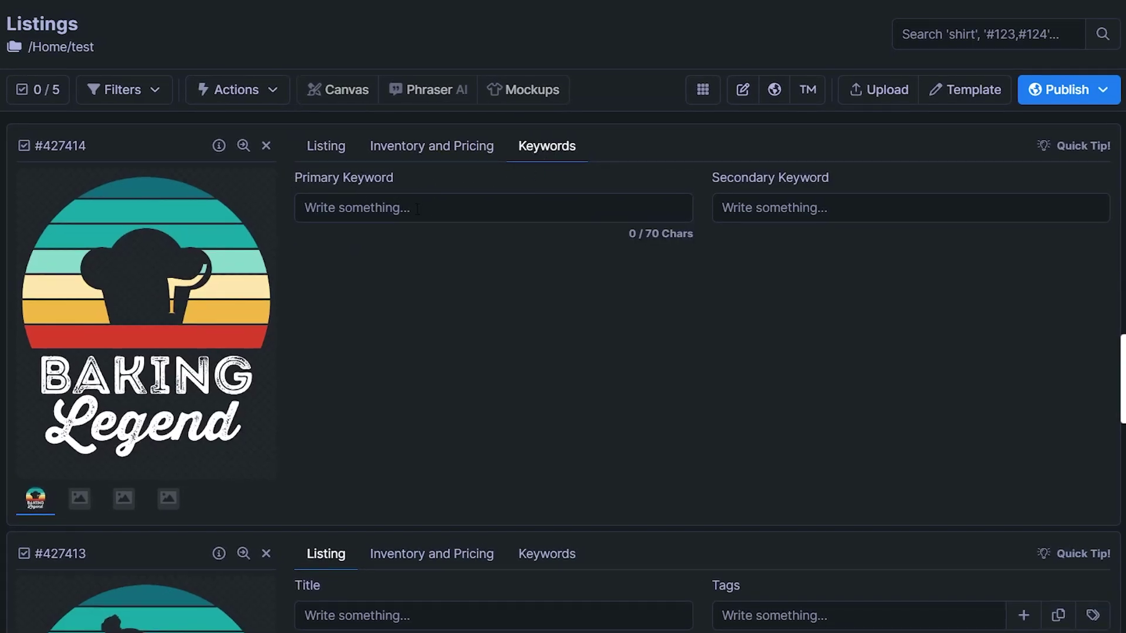
left_click(538, 159)
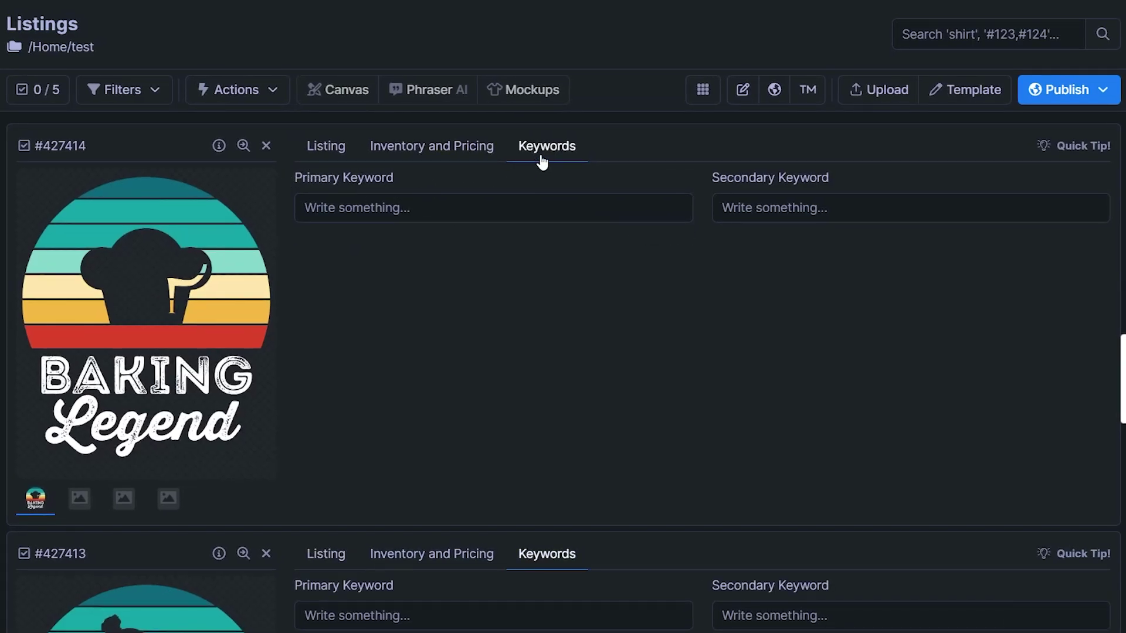
scroll(595, 339, "down", 7)
scroll(594, 339, "down", 7)
scroll(565, 455, "up", 13)
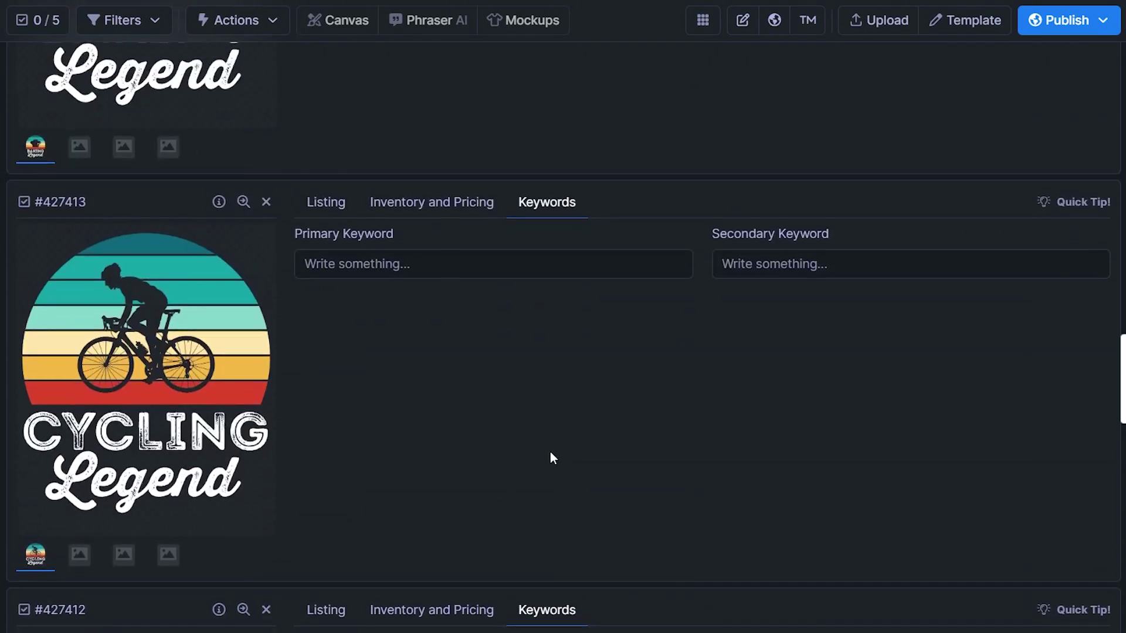
scroll(498, 433, "up", 1)
Type 'Baking' into the first listing's Primary Keyword, then delete it so the field stays empty.
left_click(378, 209)
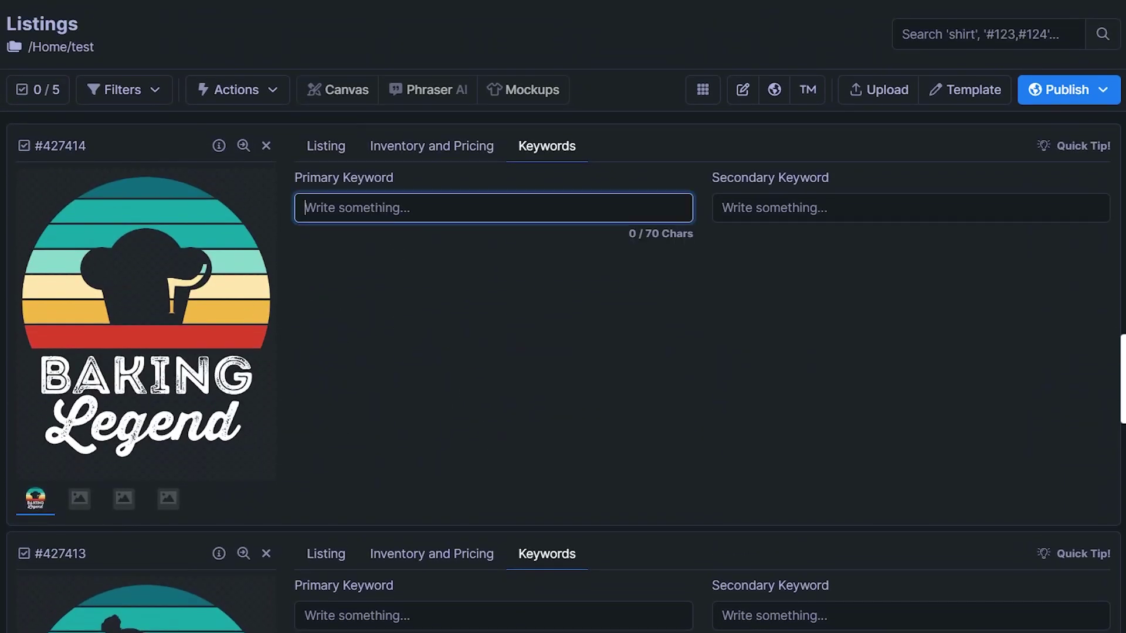
type("Baking")
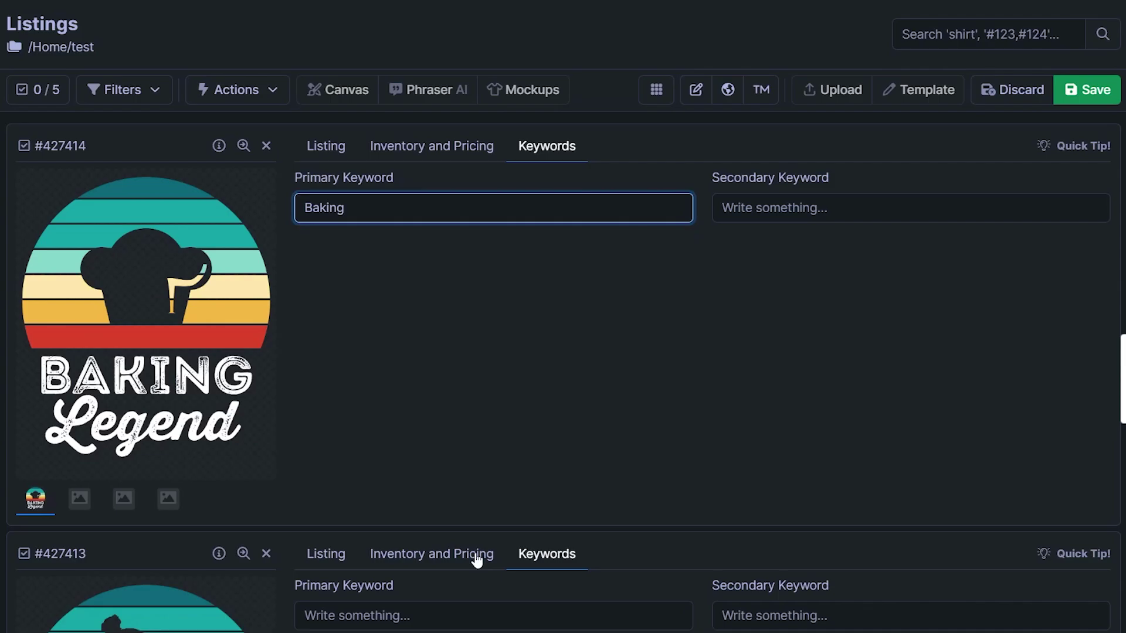
scroll(330, 507, "down", 4)
scroll(329, 508, "up", 4)
left_click_drag(375, 209, 221, 200)
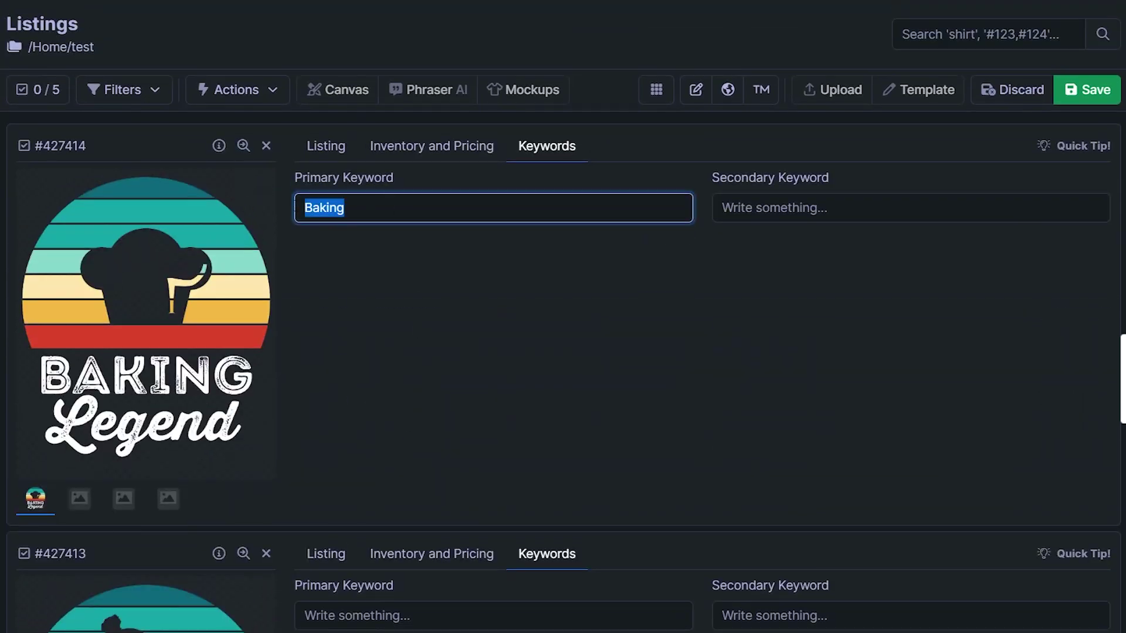
key("BackSpace")
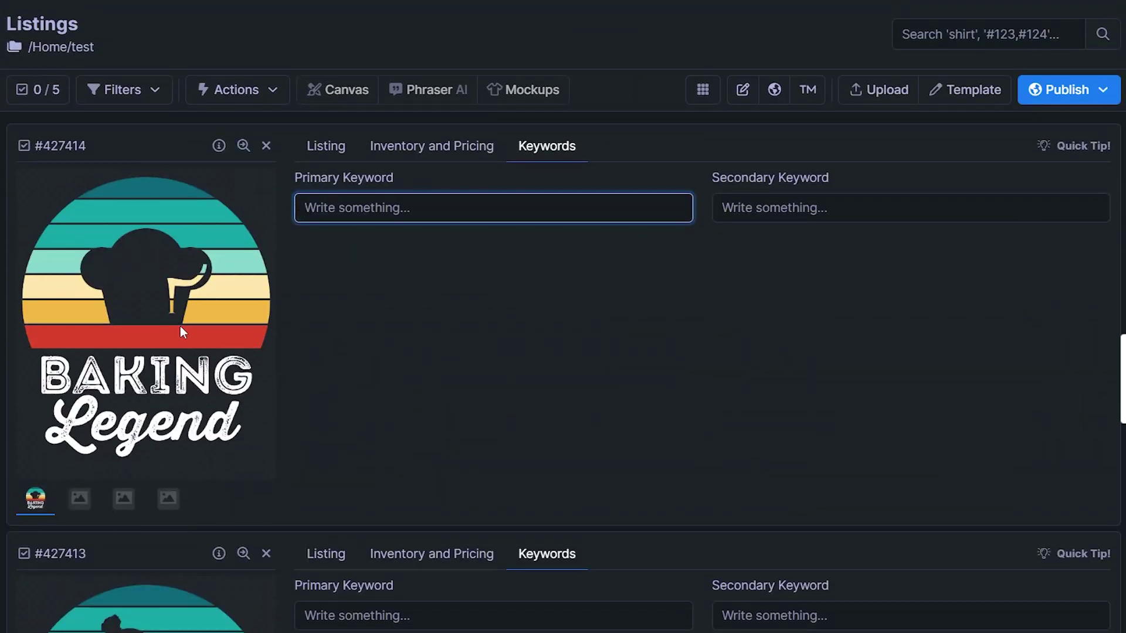
scroll(181, 326, "down", 3)
scroll(182, 474, "up", 3)
Select all five listings and start an Edit in Bulk on the Primary Keyword field.
left_click(25, 103)
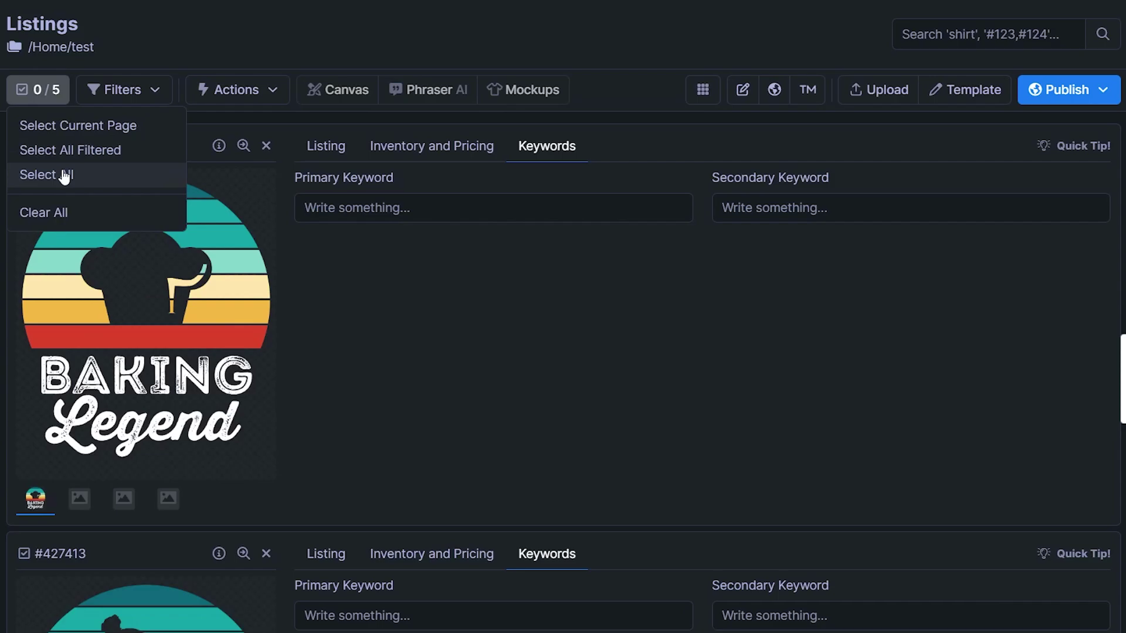
left_click(63, 175)
left_click(219, 93)
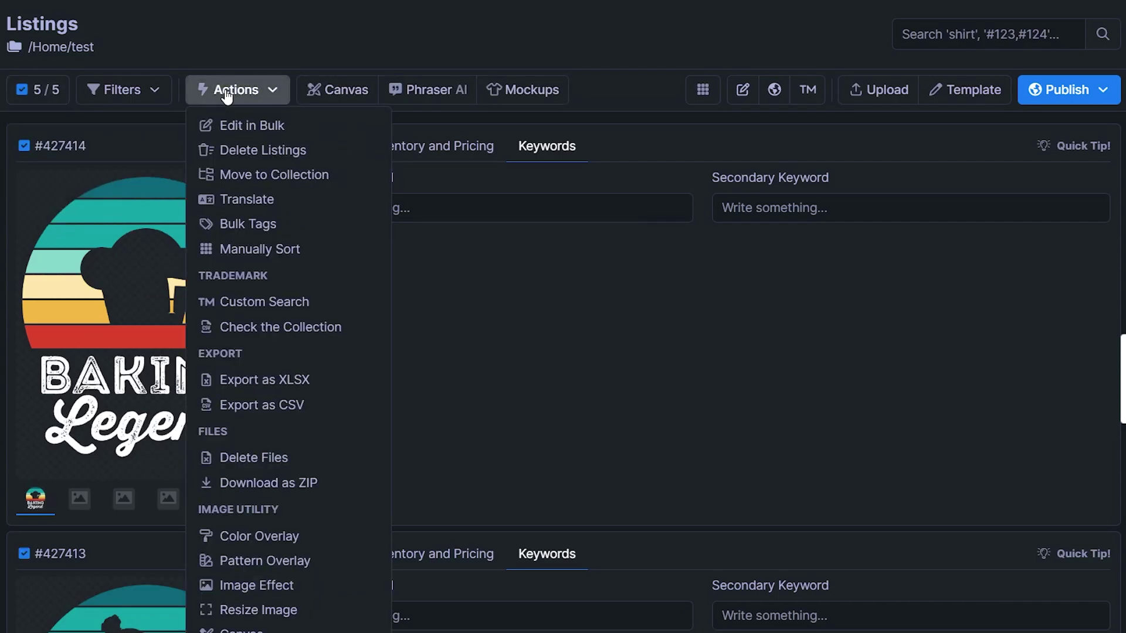
left_click(256, 127)
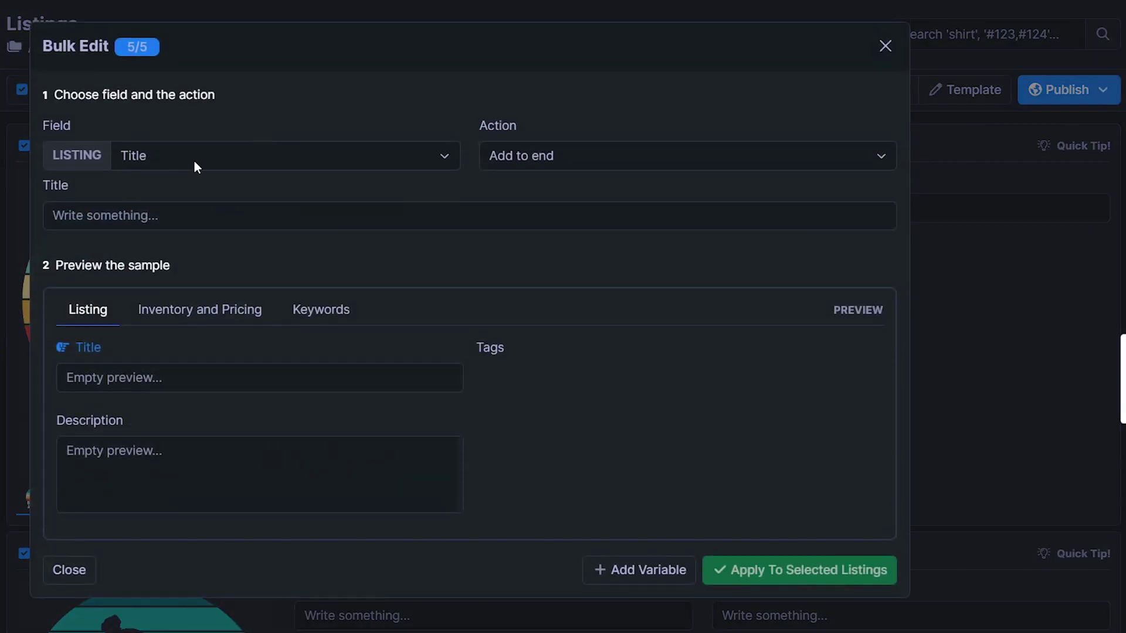
left_click(187, 154)
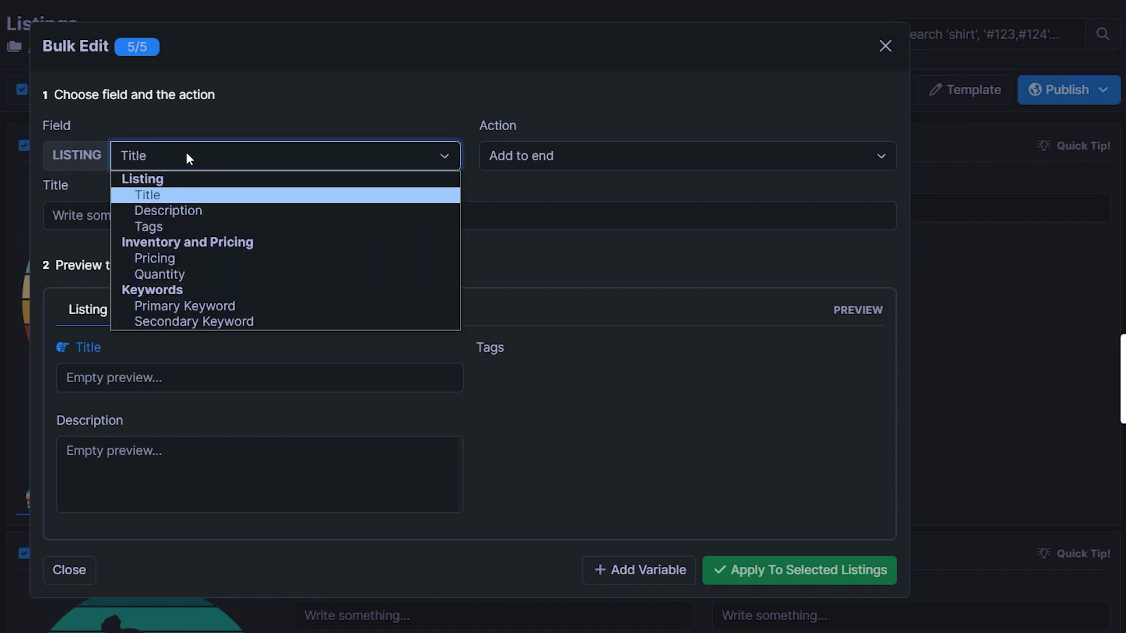
left_click(194, 304)
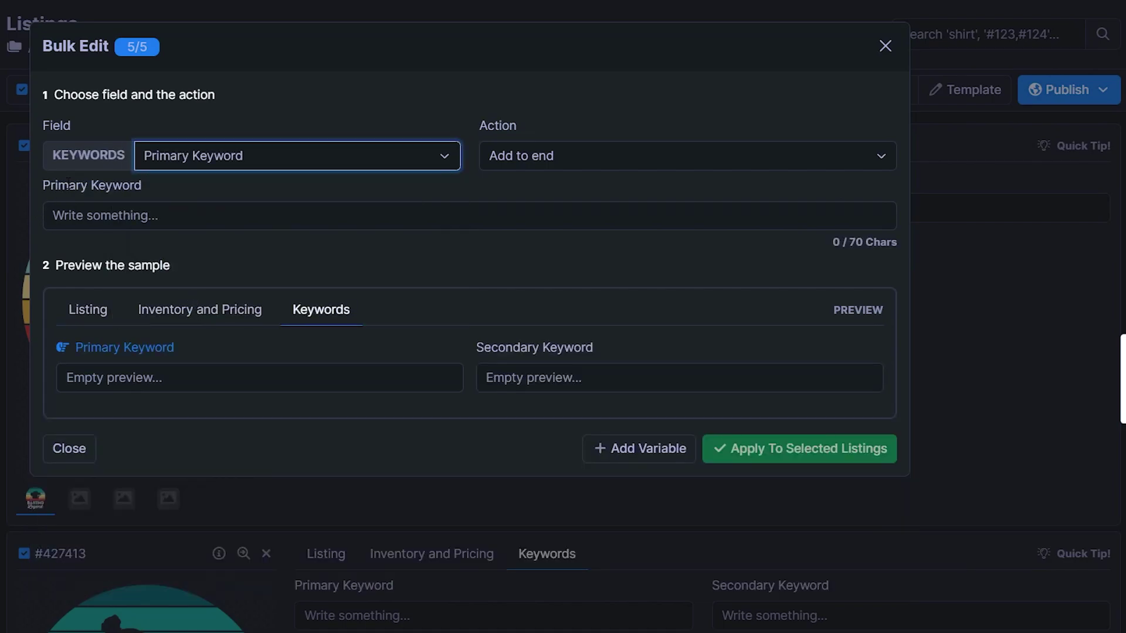
Fill Primary Keyword with a variable from App > File Name, previewing 'Baking'.
left_click(111, 222)
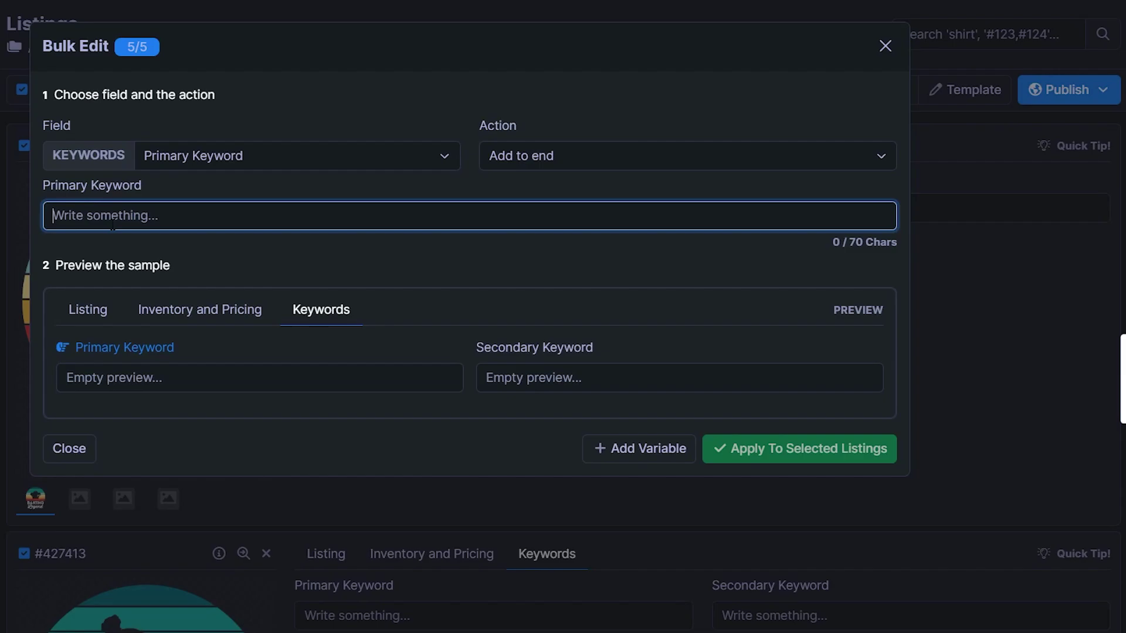
left_click(645, 448)
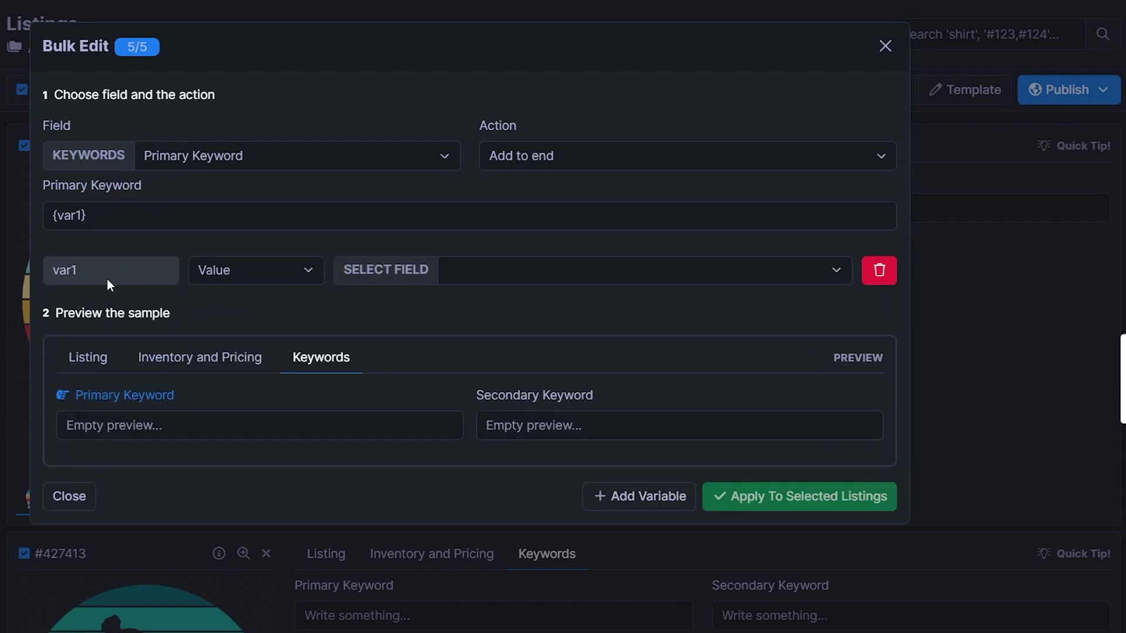
left_click(251, 276)
left_click(253, 320)
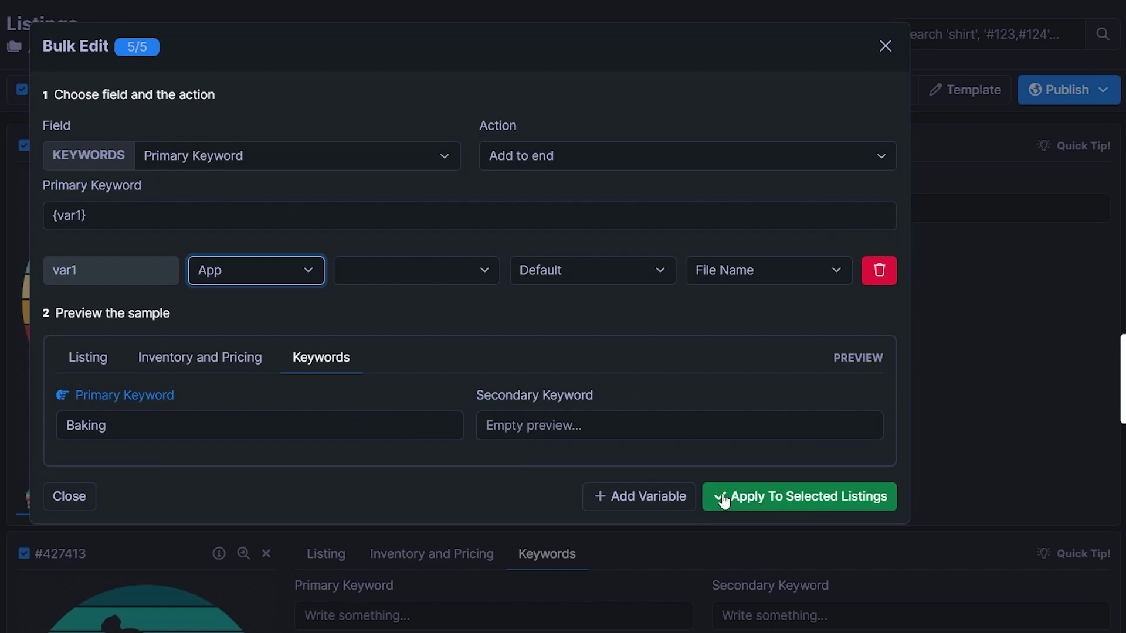
left_click(142, 427)
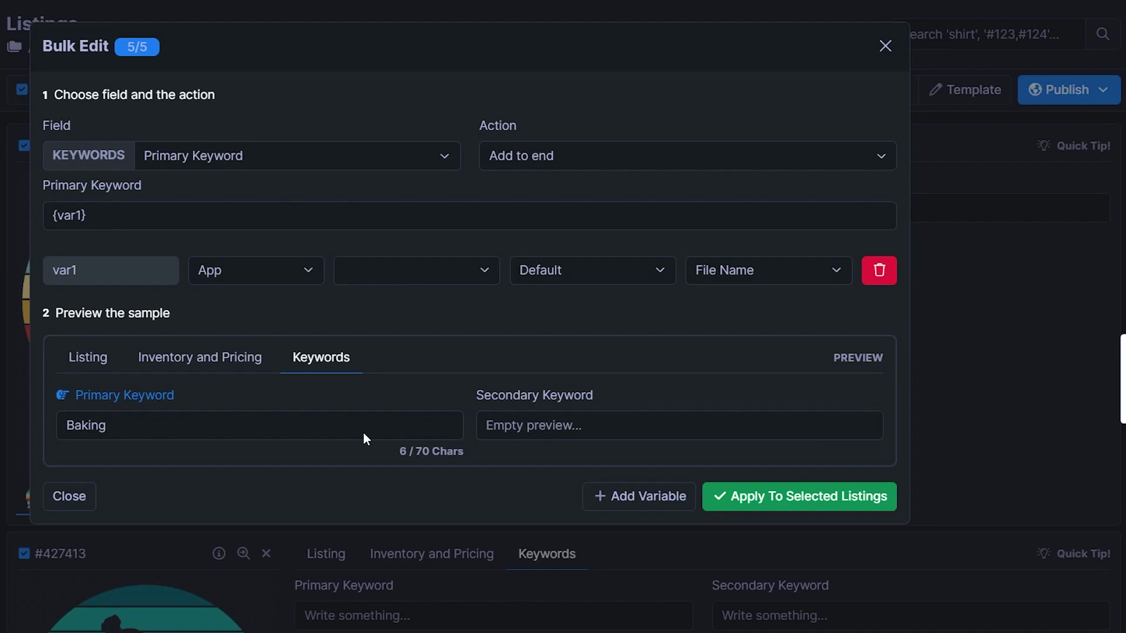
Confirm the edit for 5 listings and check the Primary Keywords Baking, Cycling, Fishing, Gaming, Hiking.
left_click(784, 501)
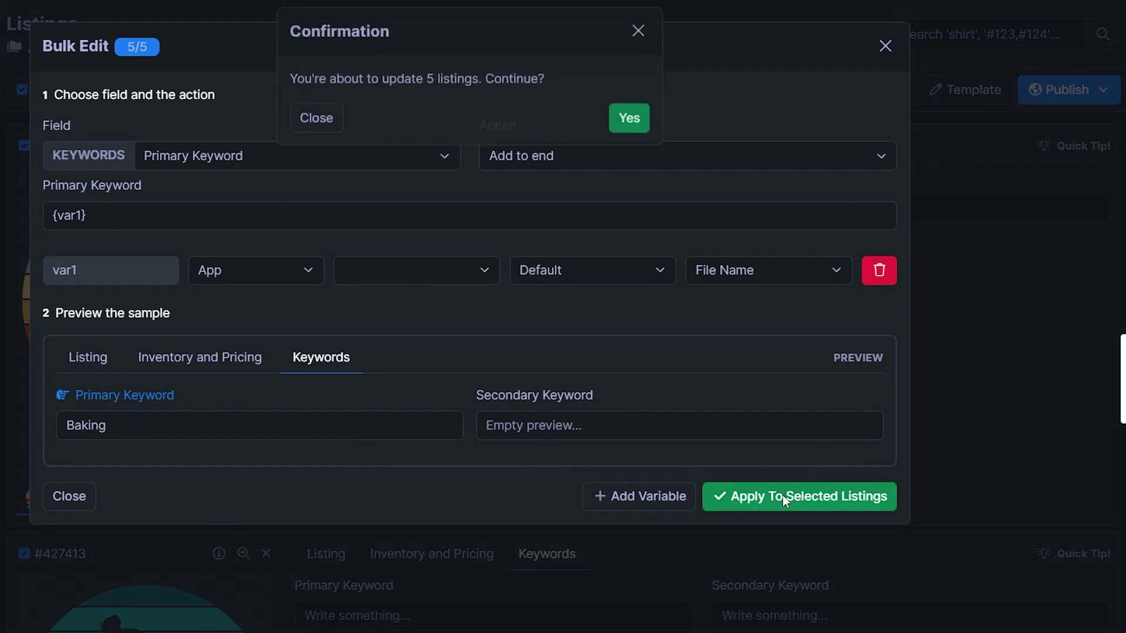
left_click(627, 135)
scroll(522, 215, "down", 6)
scroll(521, 215, "down", 15)
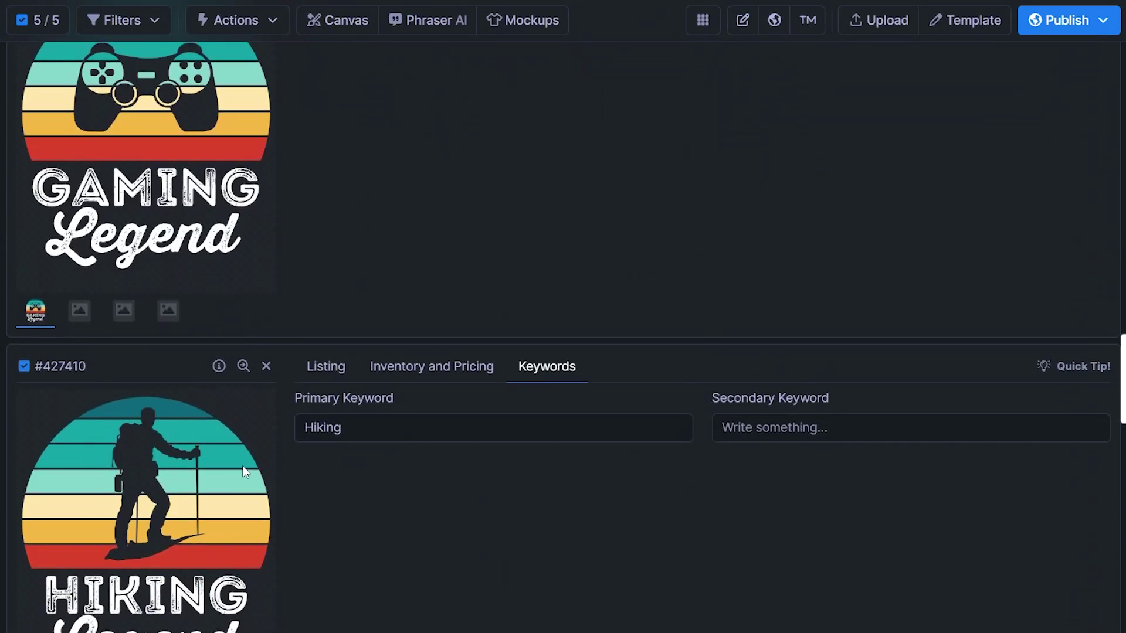
scroll(423, 463, "up", 7)
scroll(446, 411, "up", 20)
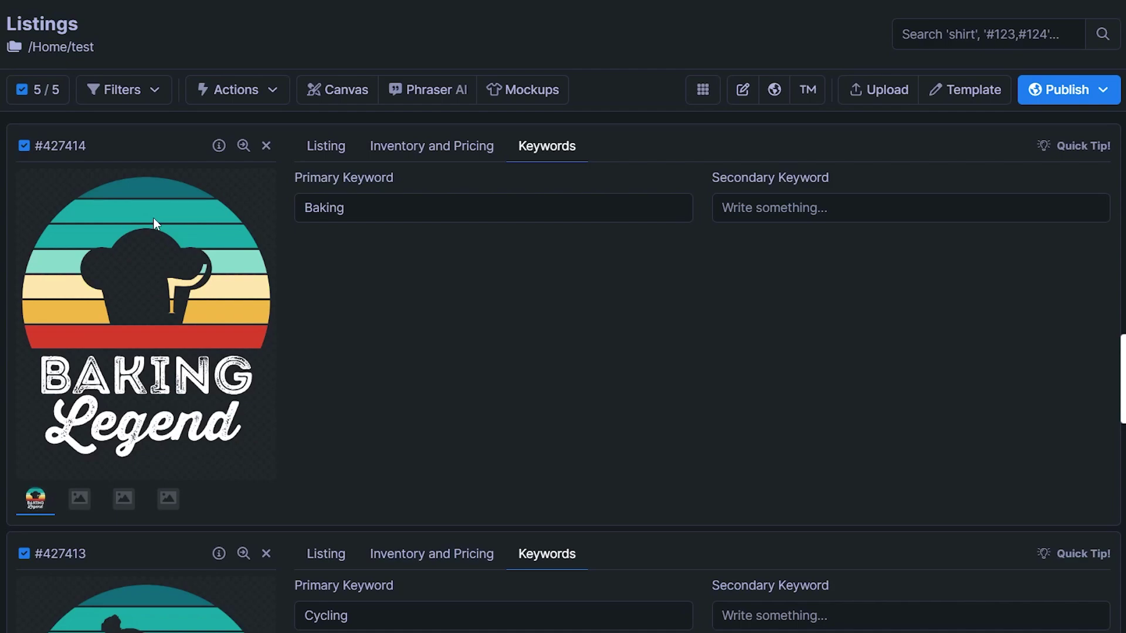
Check the Baking listing's empty tags, then start Bulk Tags with RedBubble and Primary Keyword.
left_click(338, 152)
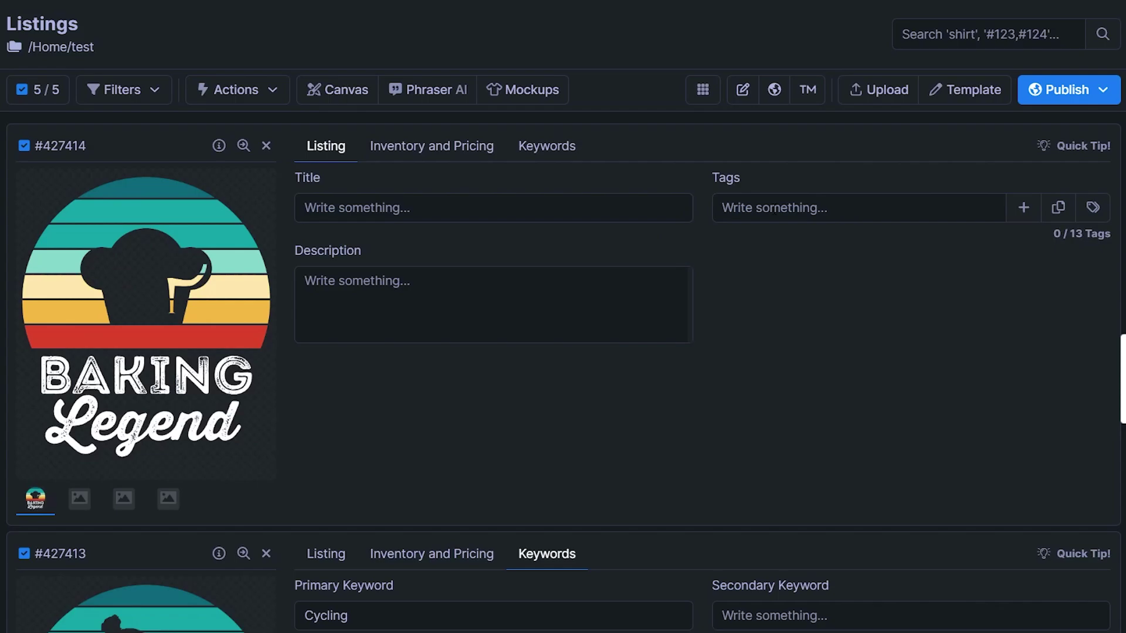
left_click(743, 218)
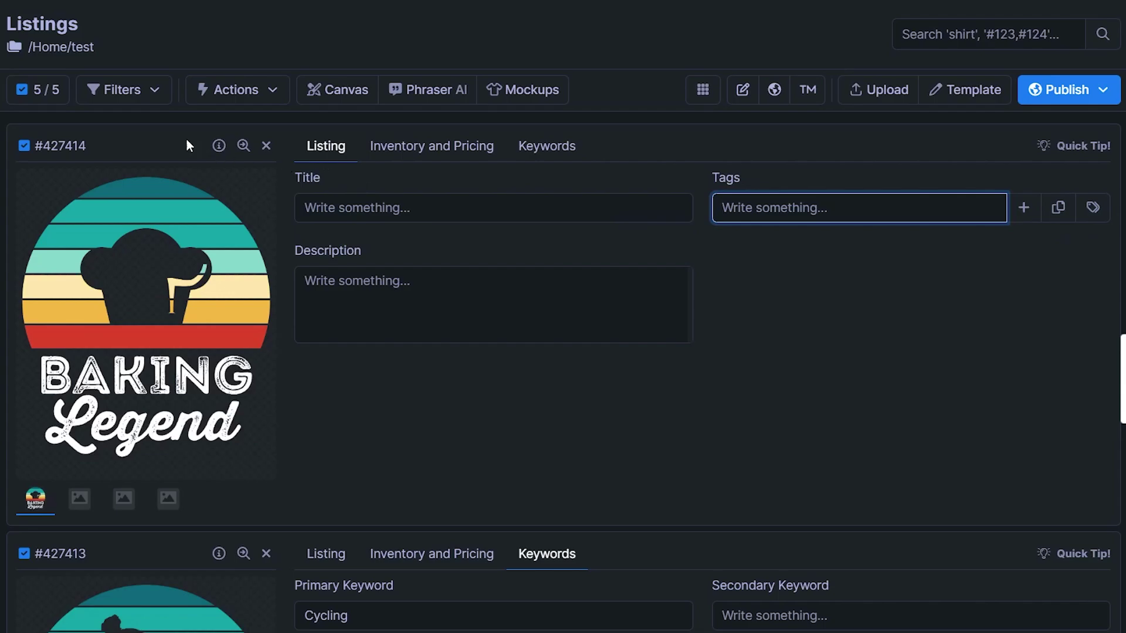
left_click(245, 95)
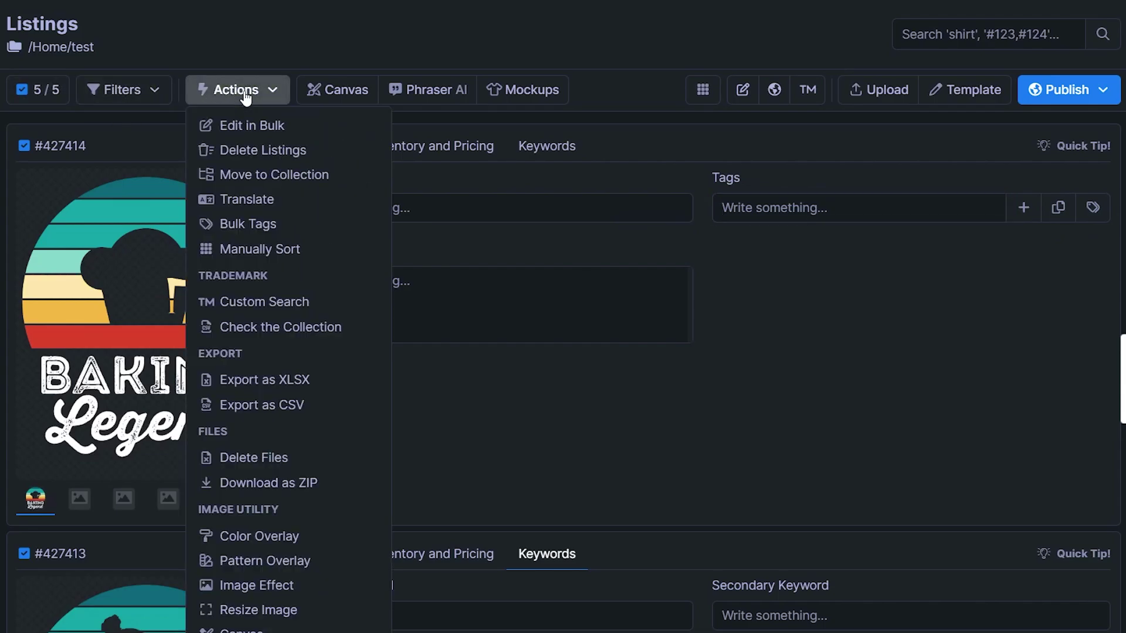
left_click(280, 225)
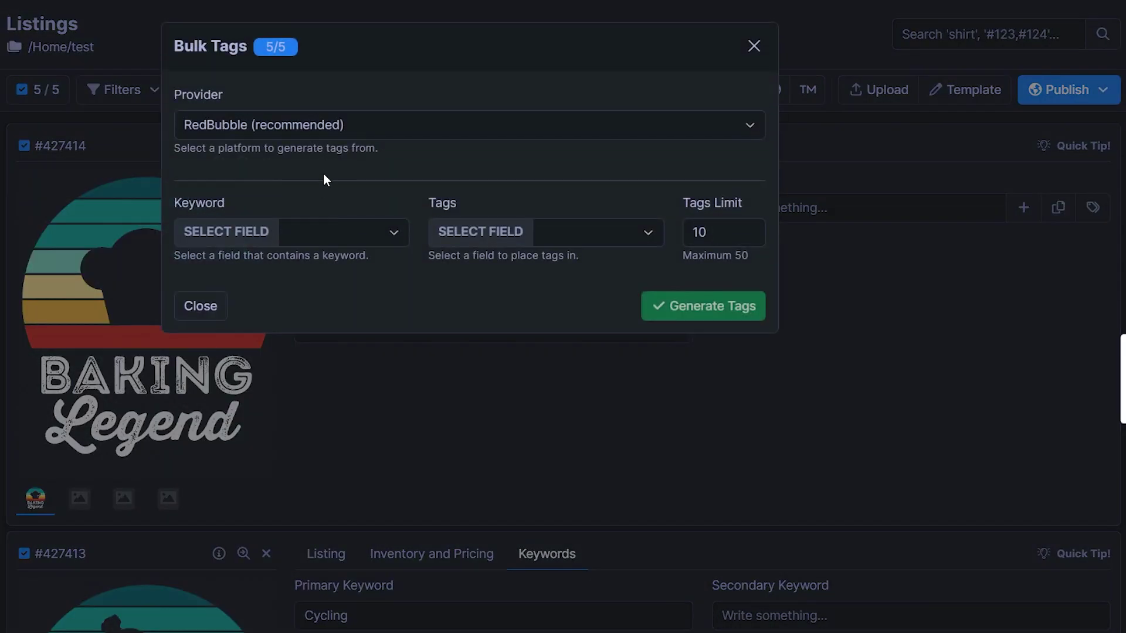
left_click(272, 126)
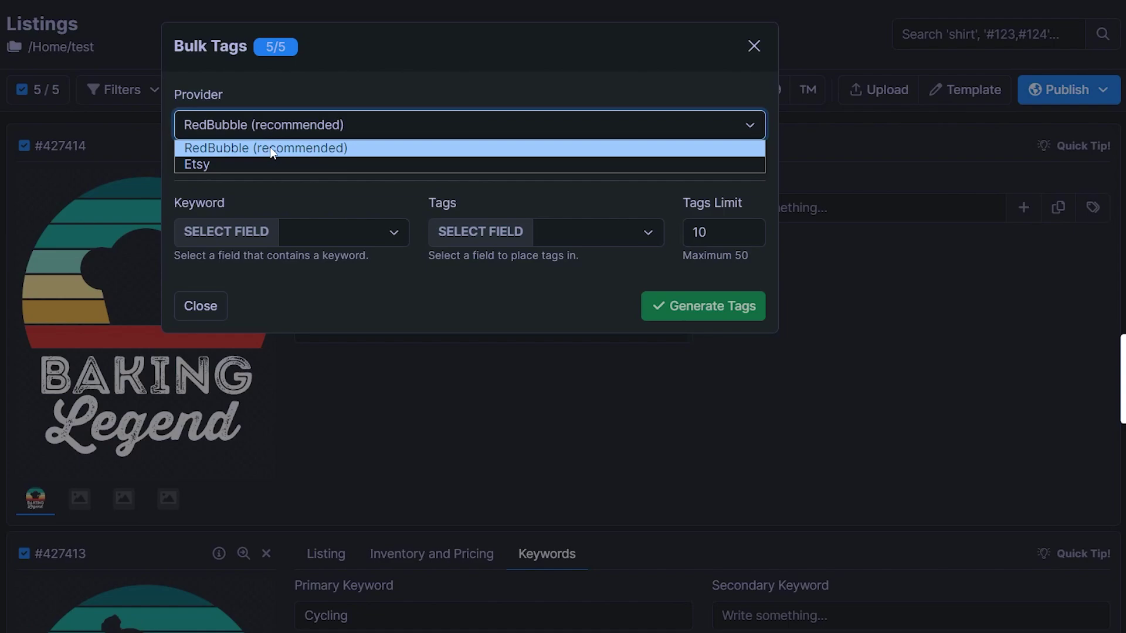
left_click(270, 147)
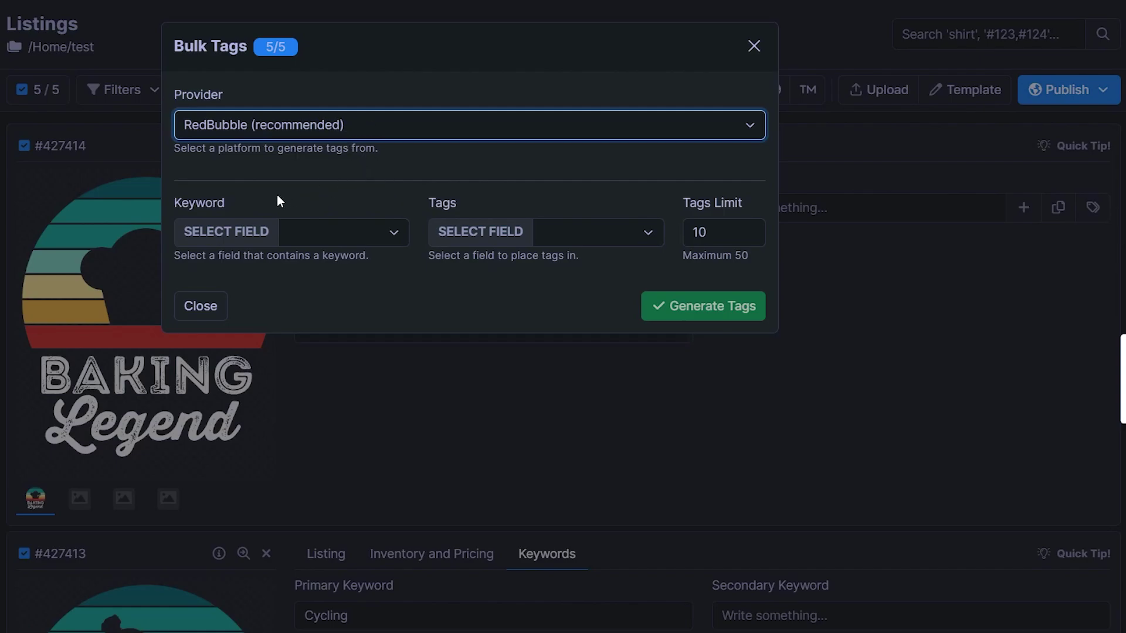
left_click(367, 240)
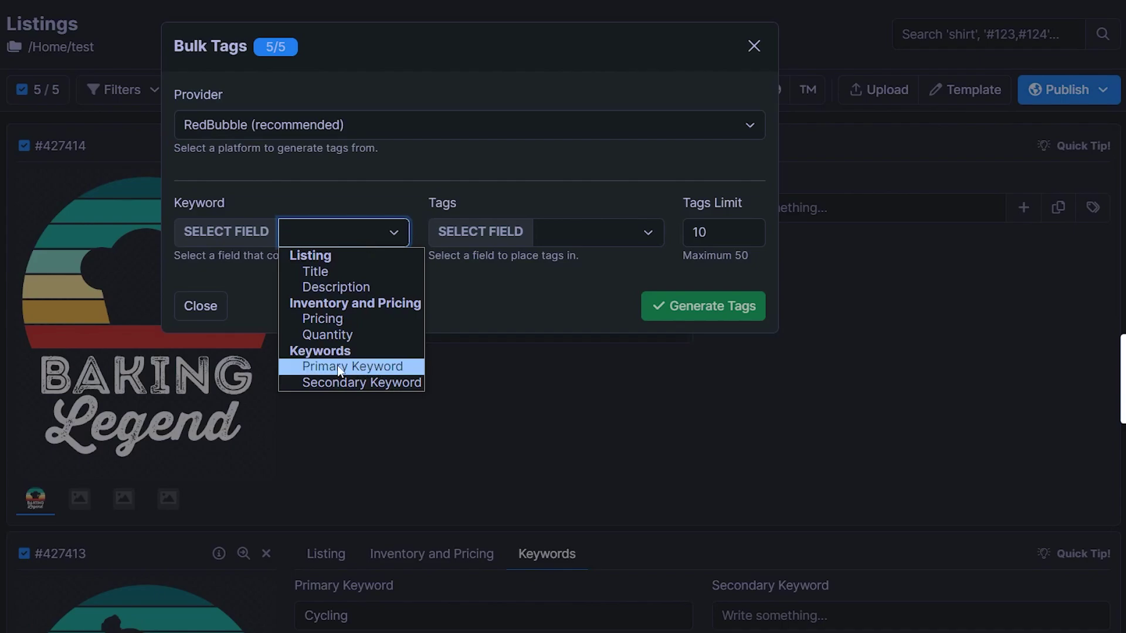
left_click(384, 366)
Send generated tags to Tags with a 13-tag limit and generate them for all 5 listings.
left_click_drag(175, 256, 378, 258)
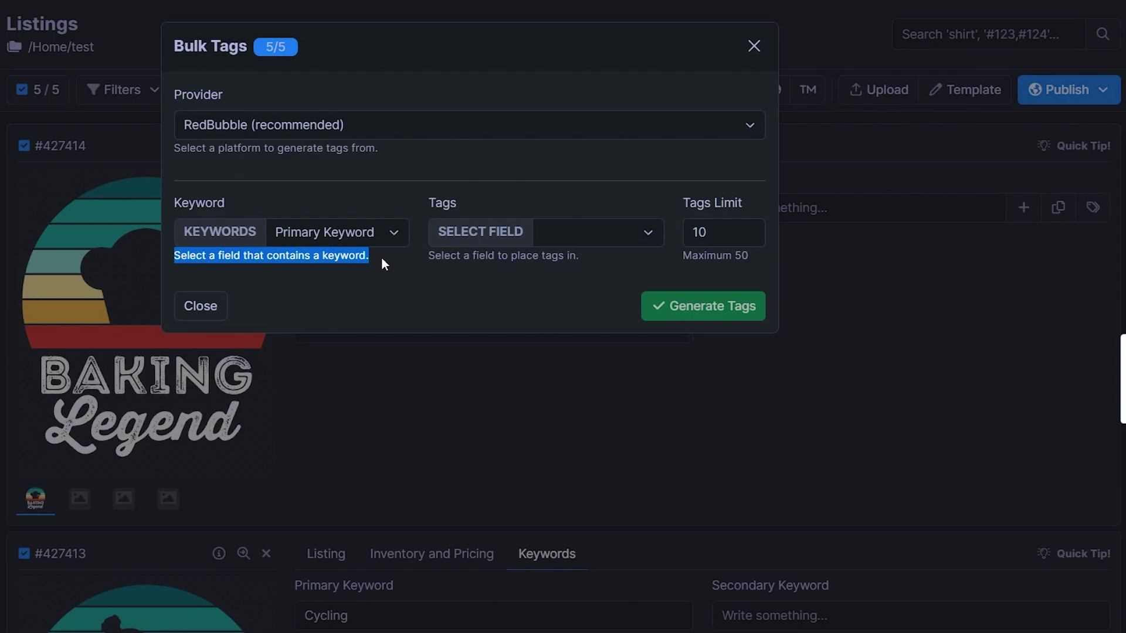
left_click(384, 257)
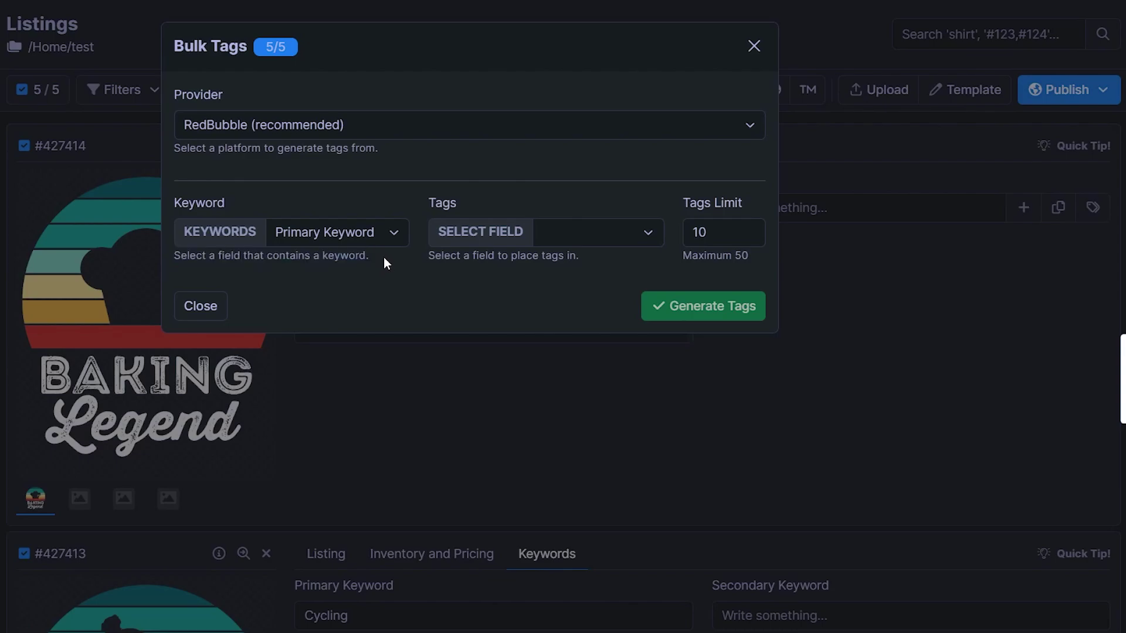
left_click(593, 229)
left_click(575, 271)
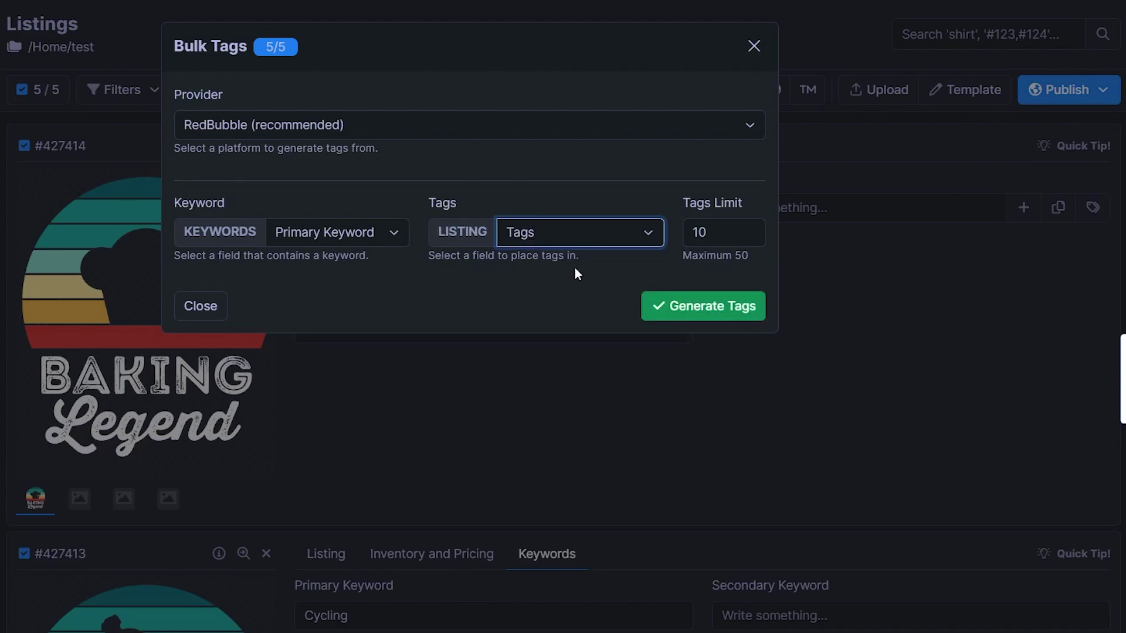
left_click(751, 230)
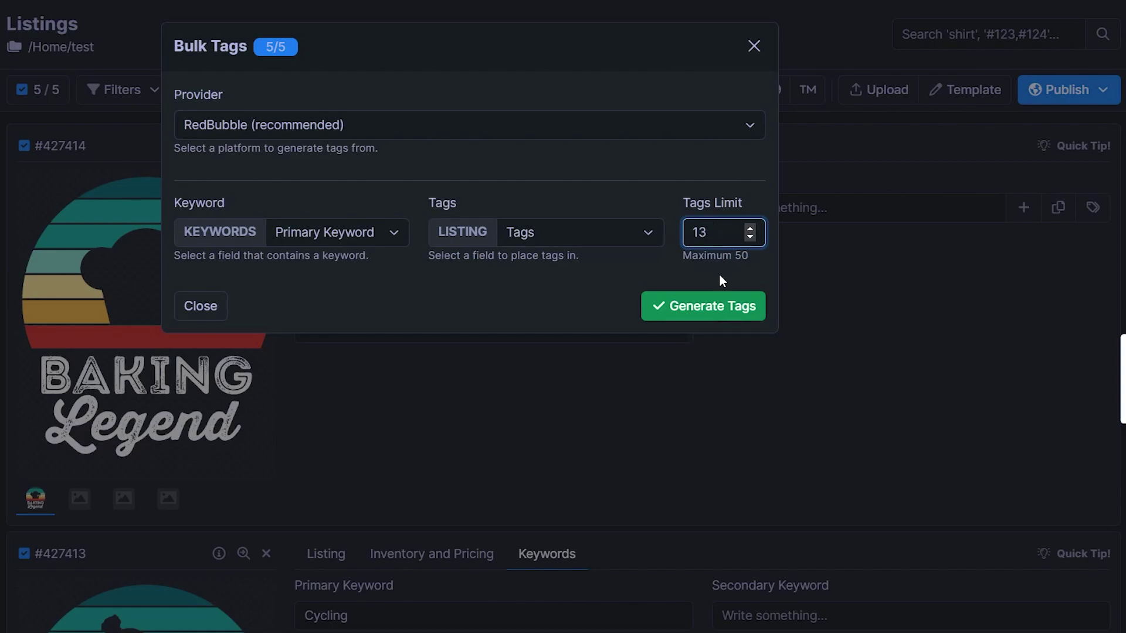
left_click(711, 309)
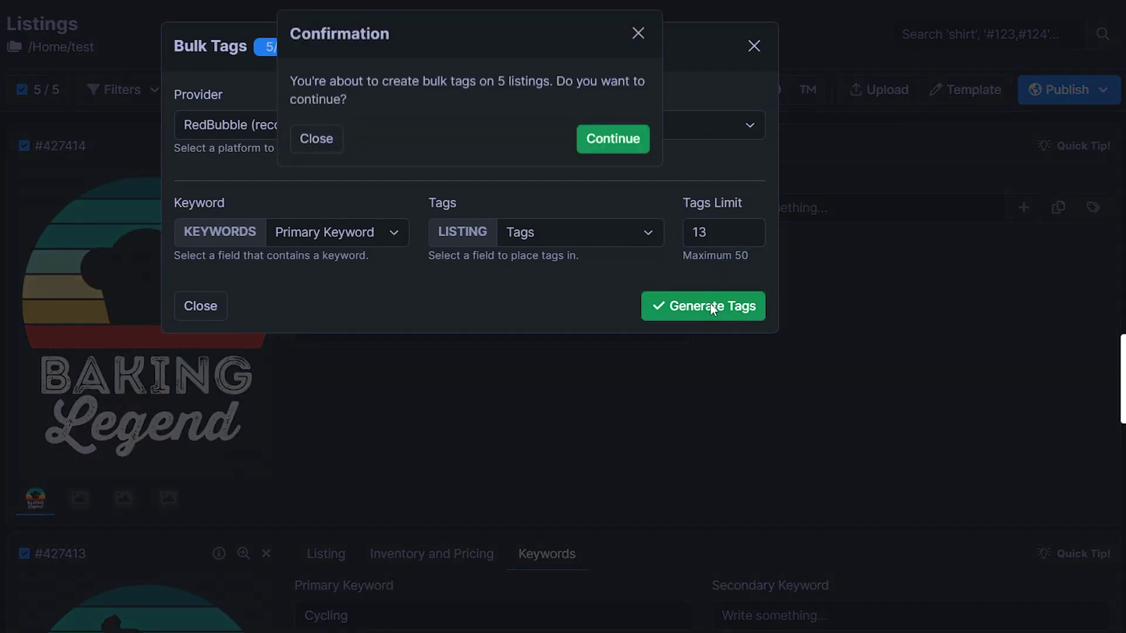
left_click(621, 157)
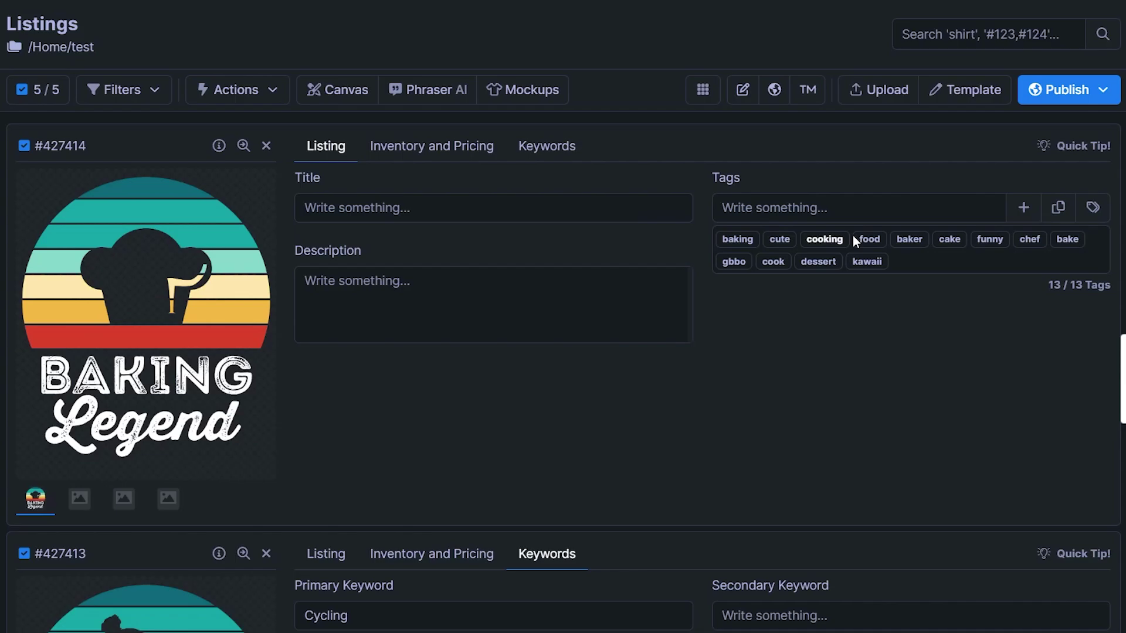
Show the Baking listing's newly generated tags.
scroll(851, 237, "down", 9)
scroll(850, 395, "up", 7)
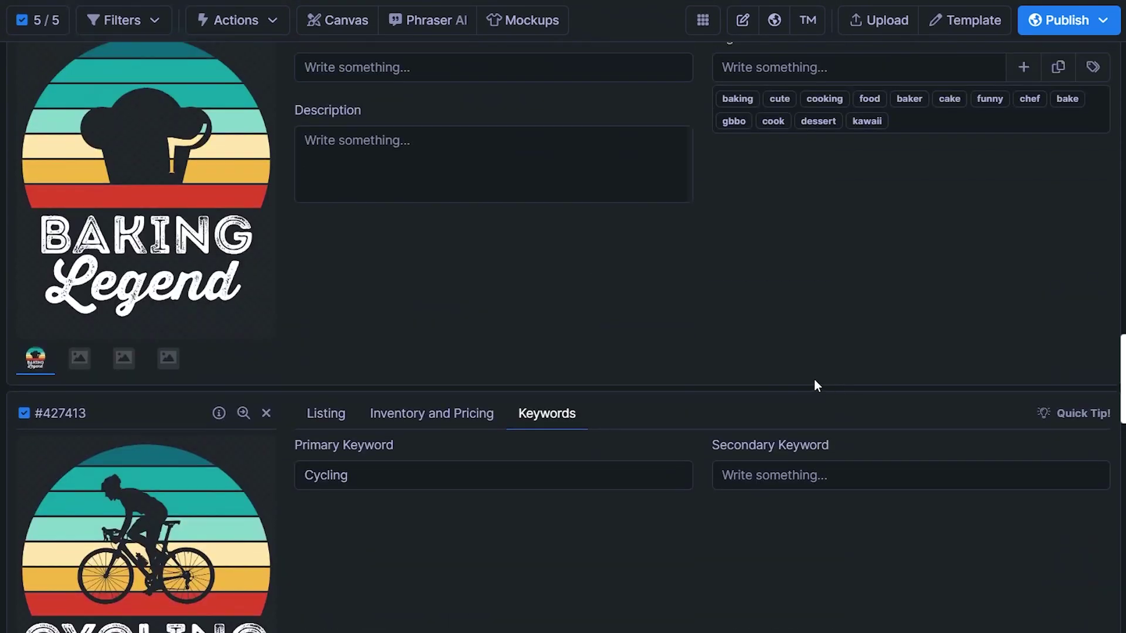
scroll(814, 378, "up", 3)
left_click(332, 152)
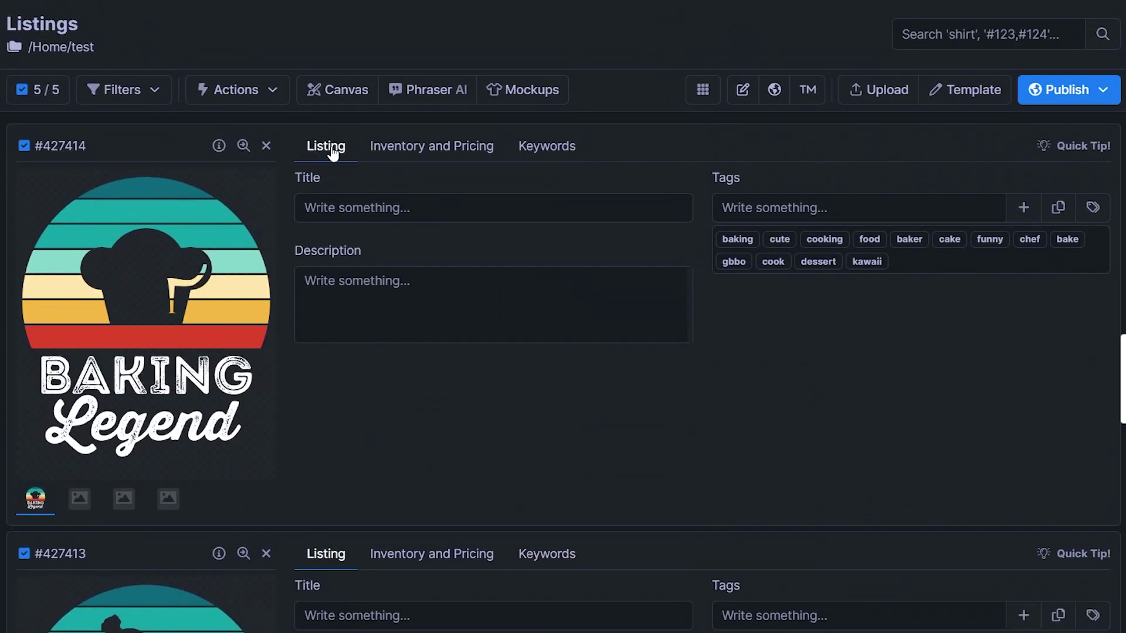
Remove the 'dungeons and dragons' tag from the Gaming Legend listing #427411.
scroll(773, 469, "down", 3)
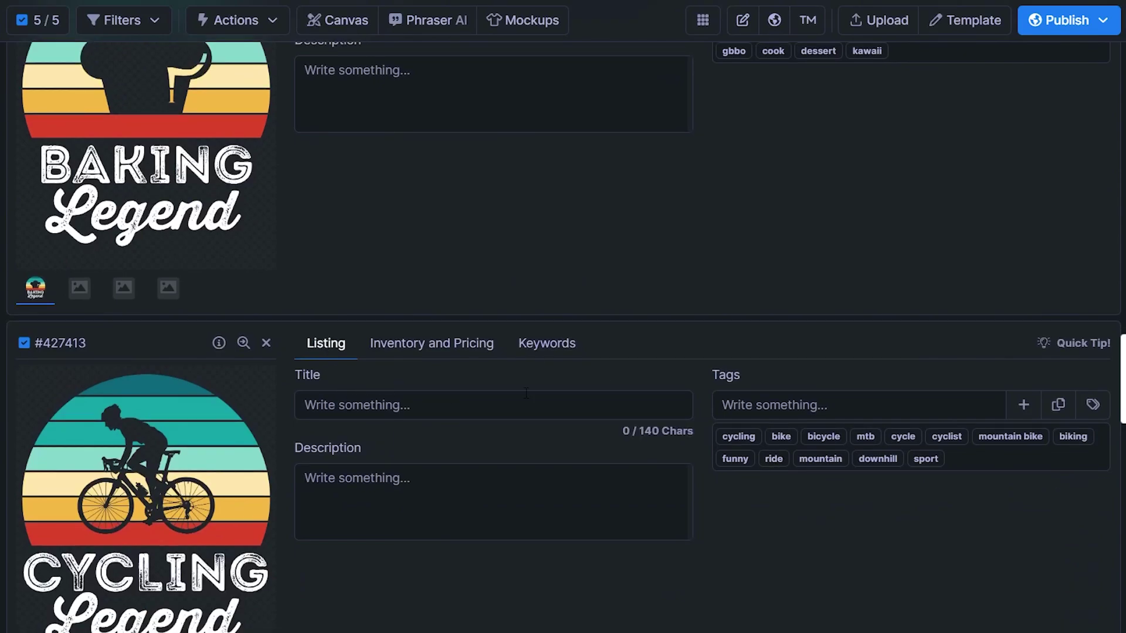
scroll(683, 268, "down", 2)
scroll(683, 268, "down", 1)
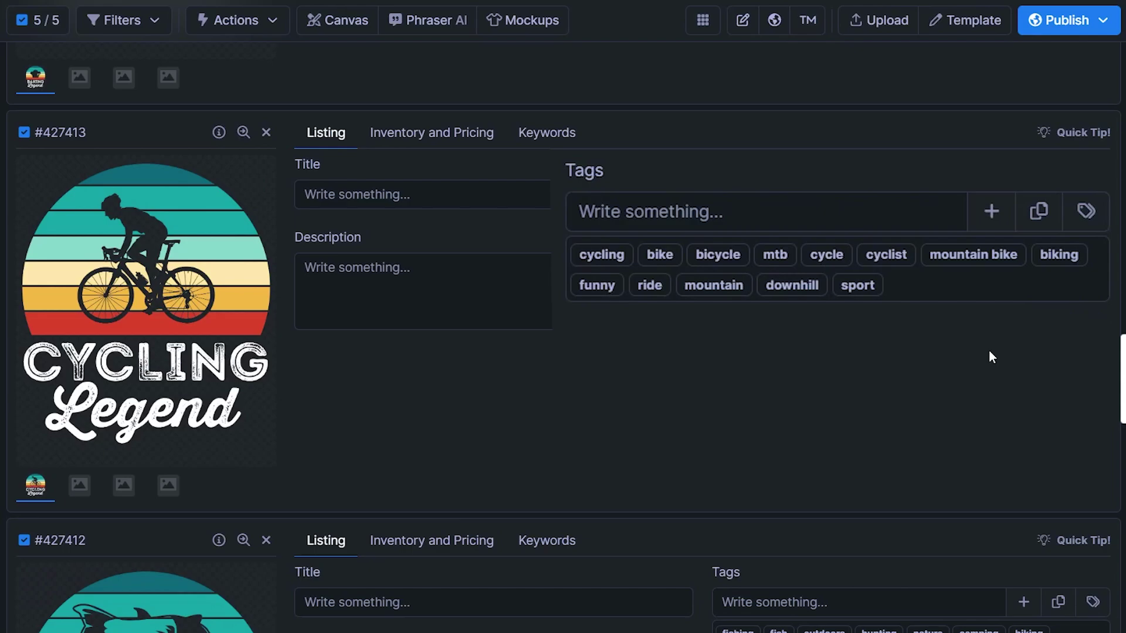
scroll(1007, 264, "down", 5)
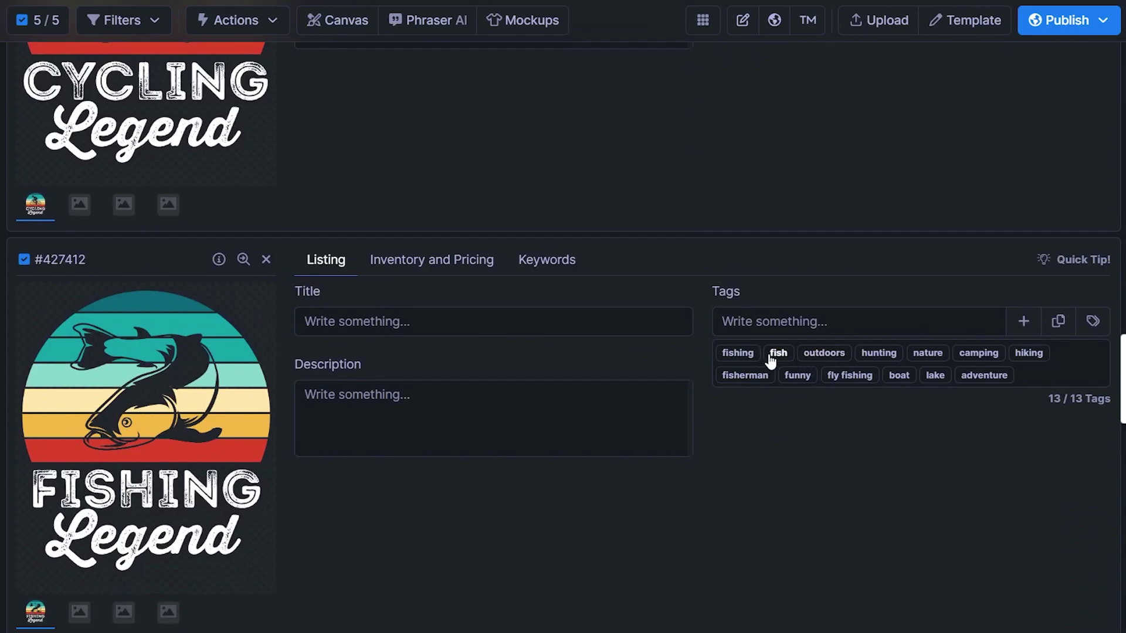
scroll(929, 372, "down", 4)
scroll(842, 510, "down", 5)
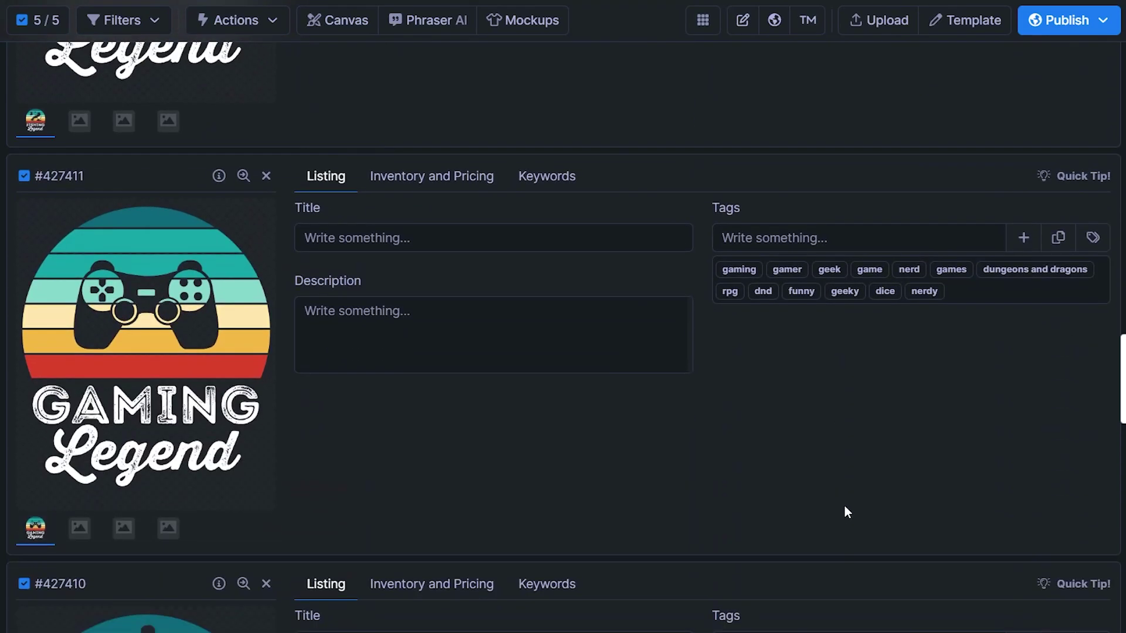
scroll(845, 496, "down", 2)
scroll(849, 490, "up", 12)
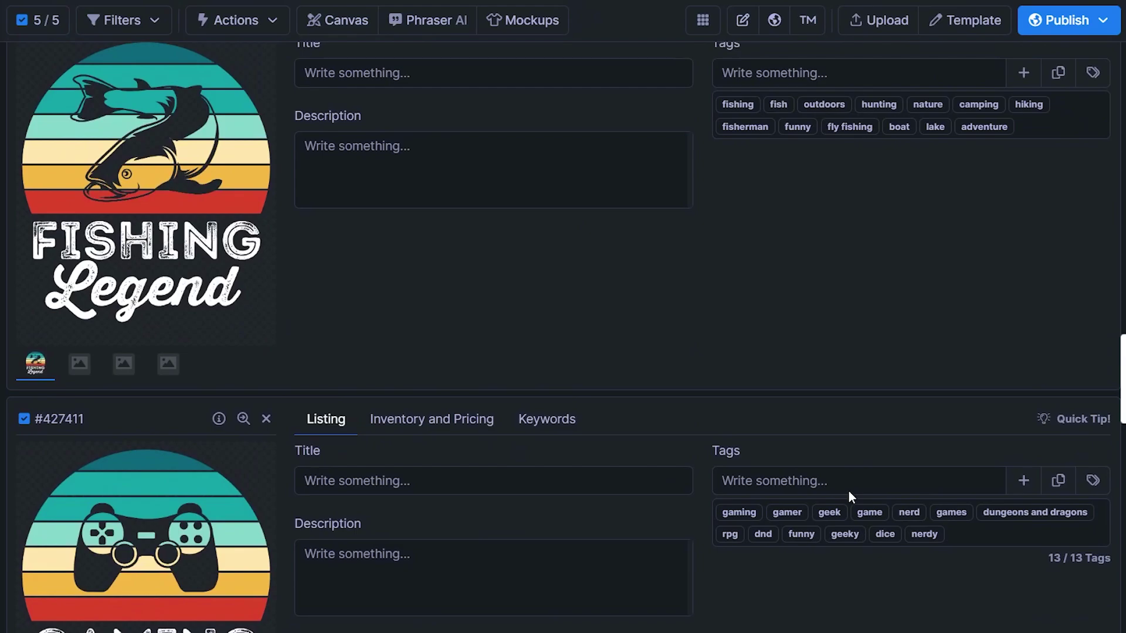
scroll(849, 491, "down", 5)
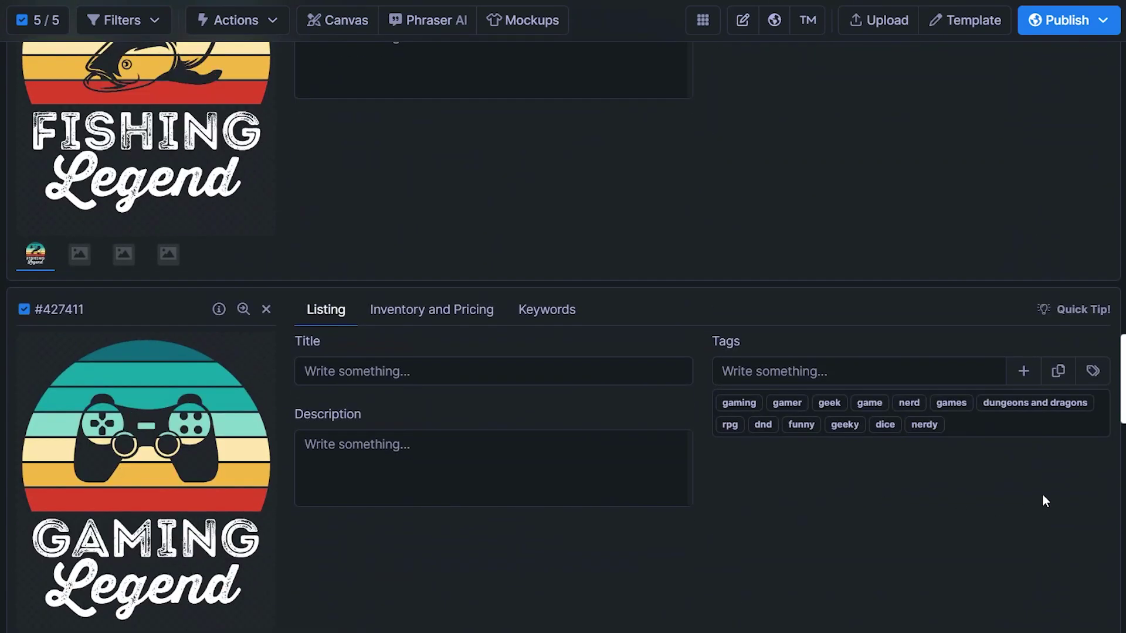
left_click(1022, 410)
scroll(771, 588, "up", 15)
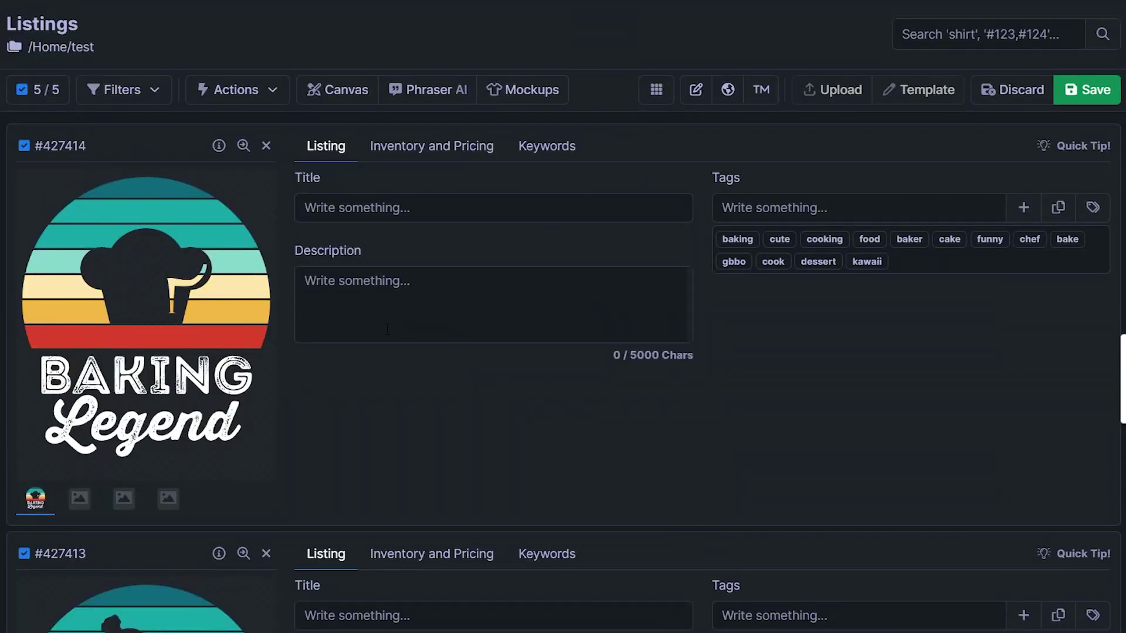
left_click(224, 91)
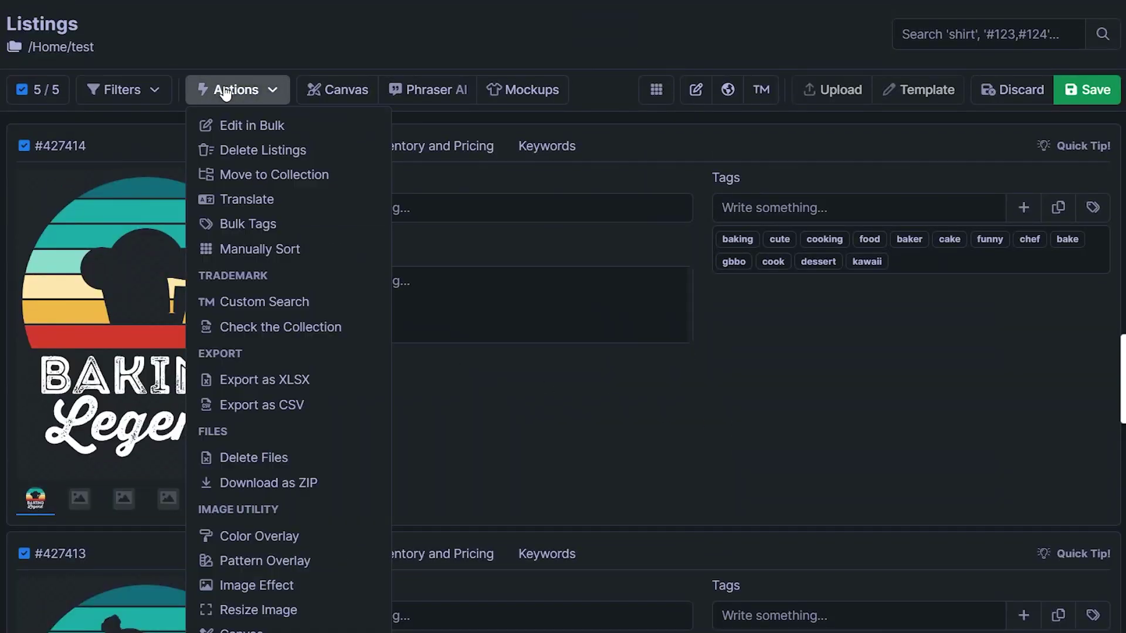
left_click(251, 128)
left_click(533, 159)
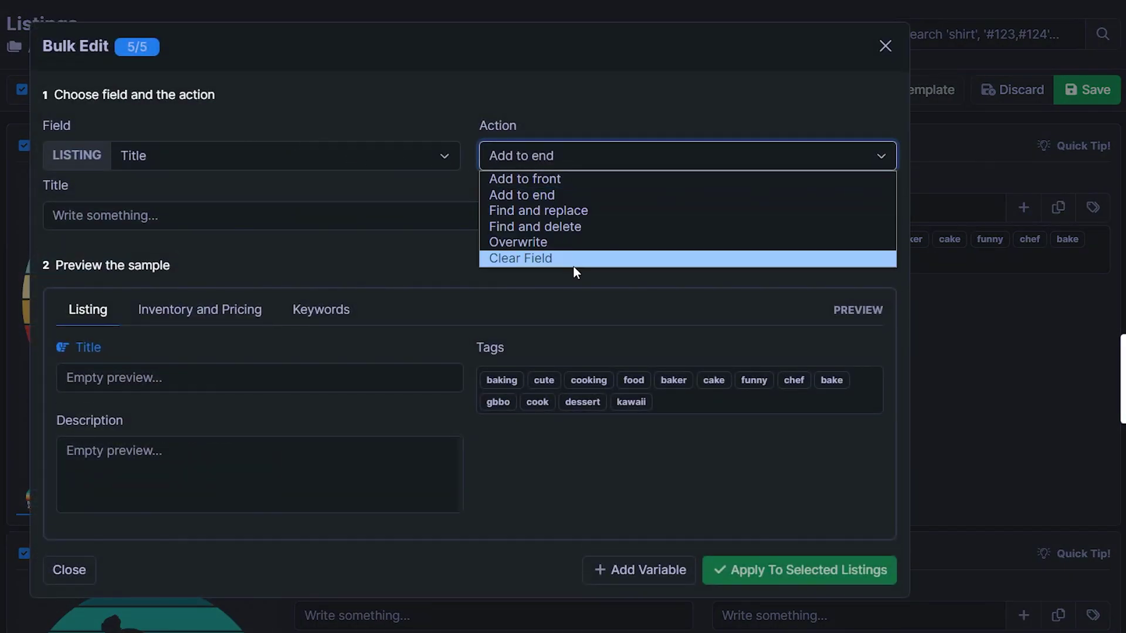
left_click(308, 158)
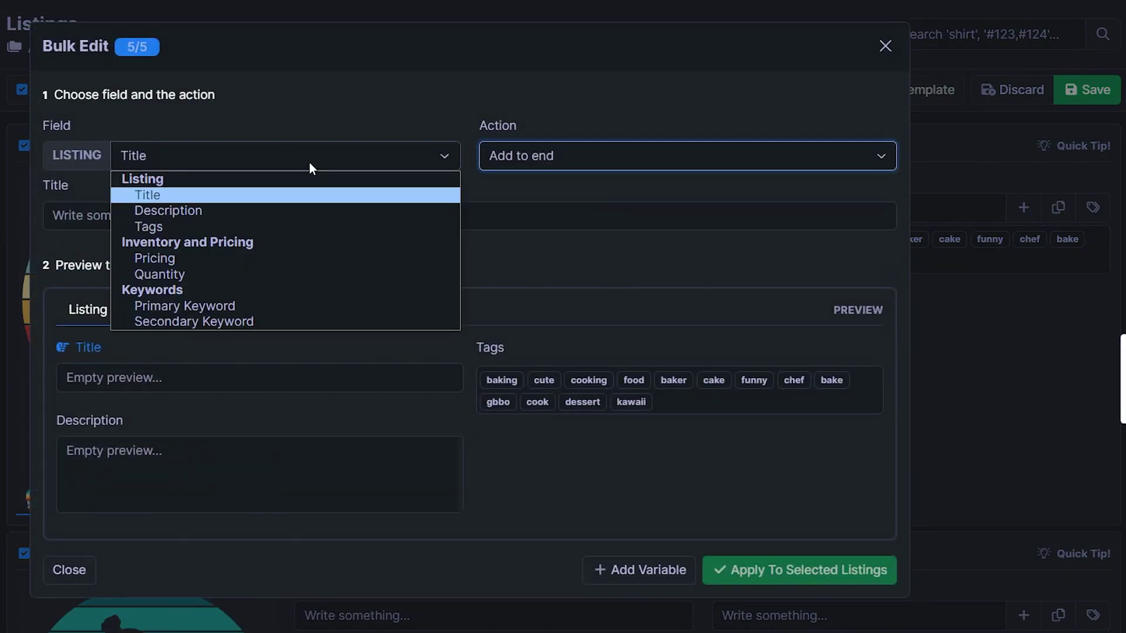
key("Escape")
key("Down")
left_click(598, 164)
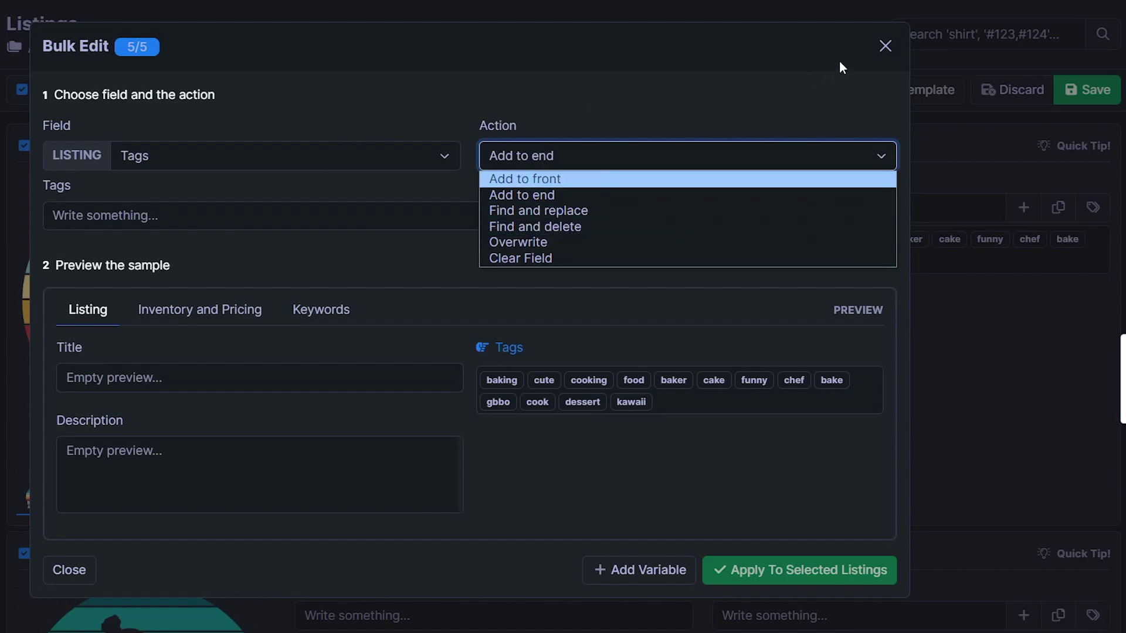
left_click(885, 46)
left_click(886, 46)
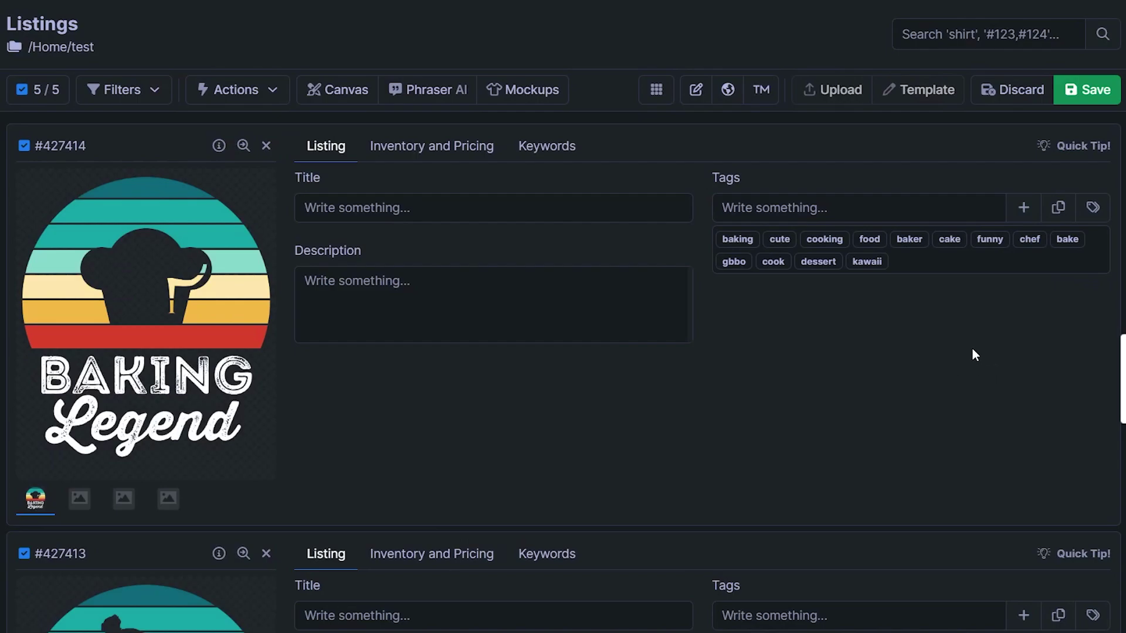
Scroll down through the Cycling, Fishing and Gaming listings to review their tags.
scroll(972, 343, "down", 5)
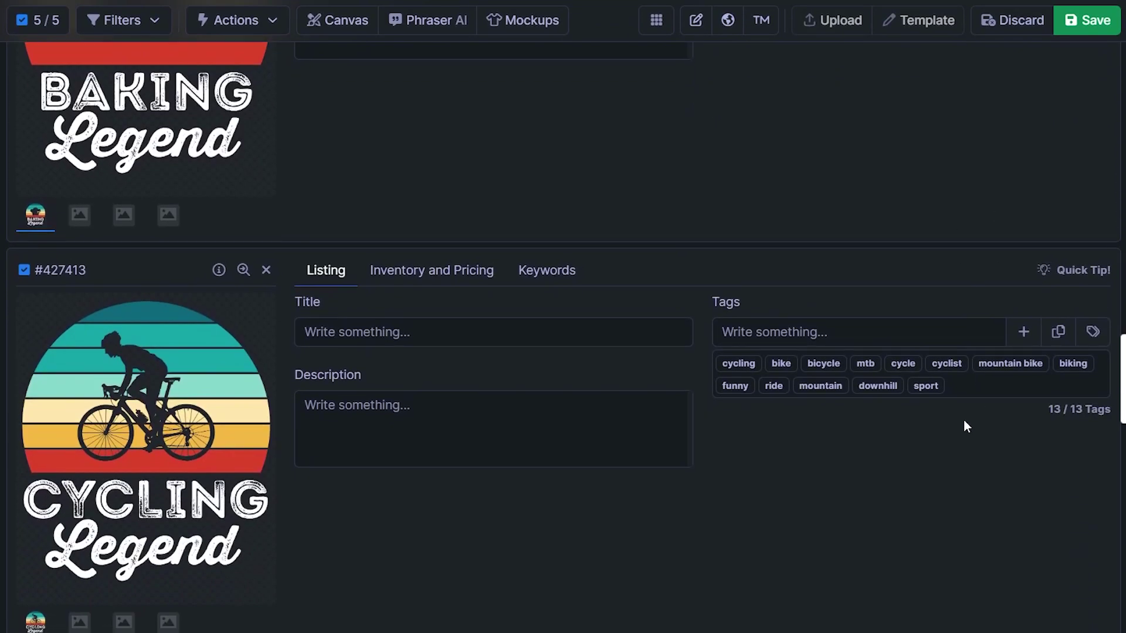
scroll(966, 427, "down", 4)
scroll(930, 302, "down", 15)
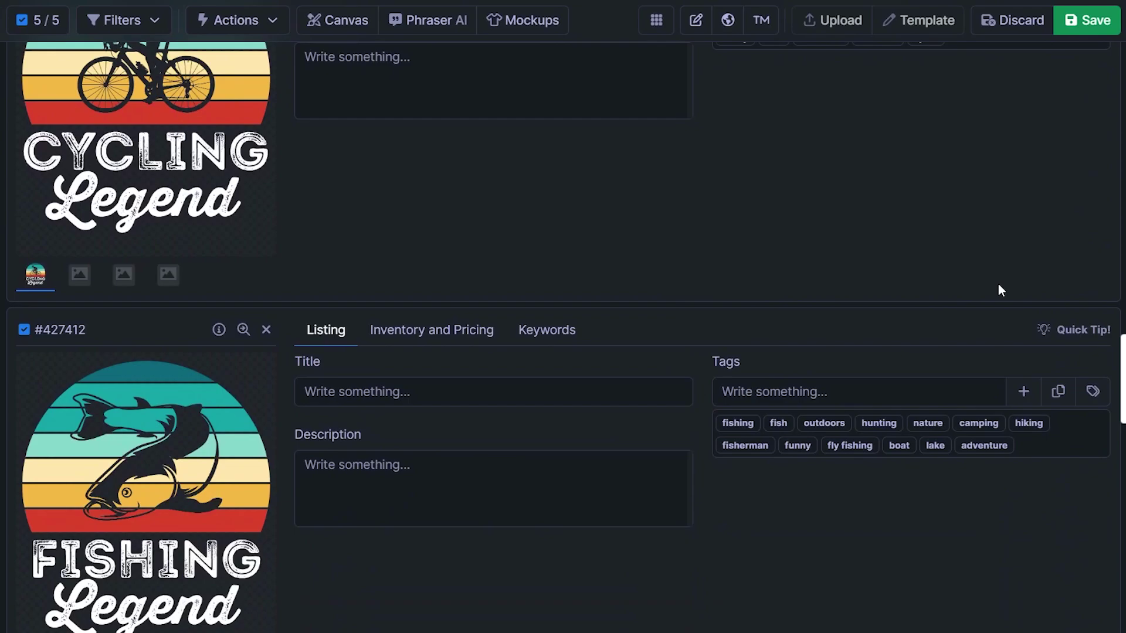
scroll(930, 302, "down", 1)
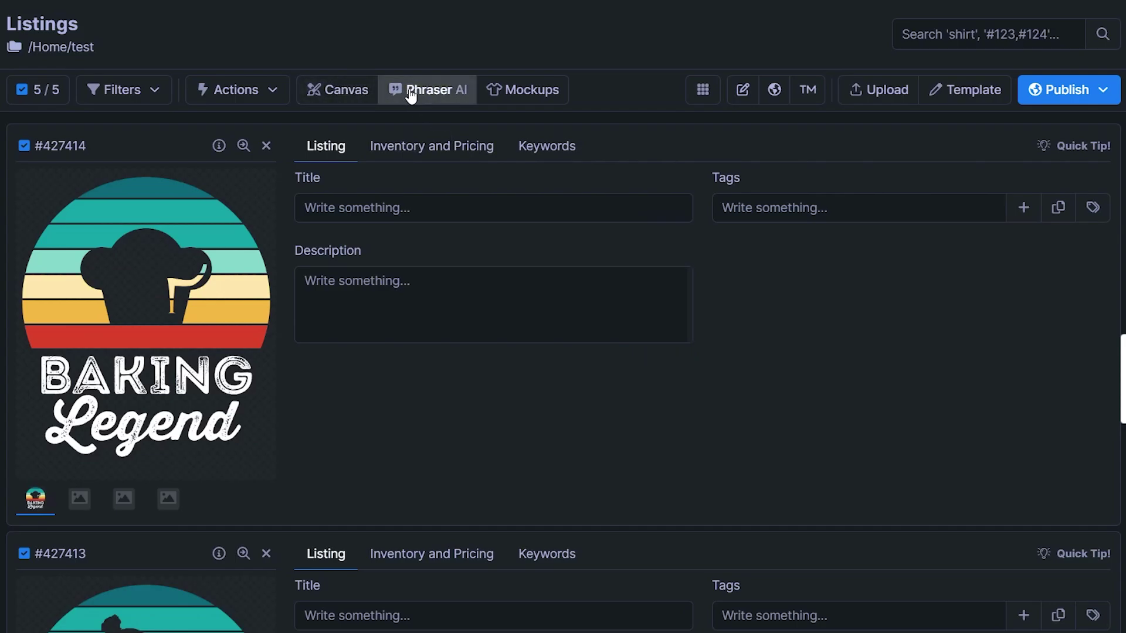
Select all five listings and open Phraser AI with Primary Keyword as the keyword source.
left_click(47, 91)
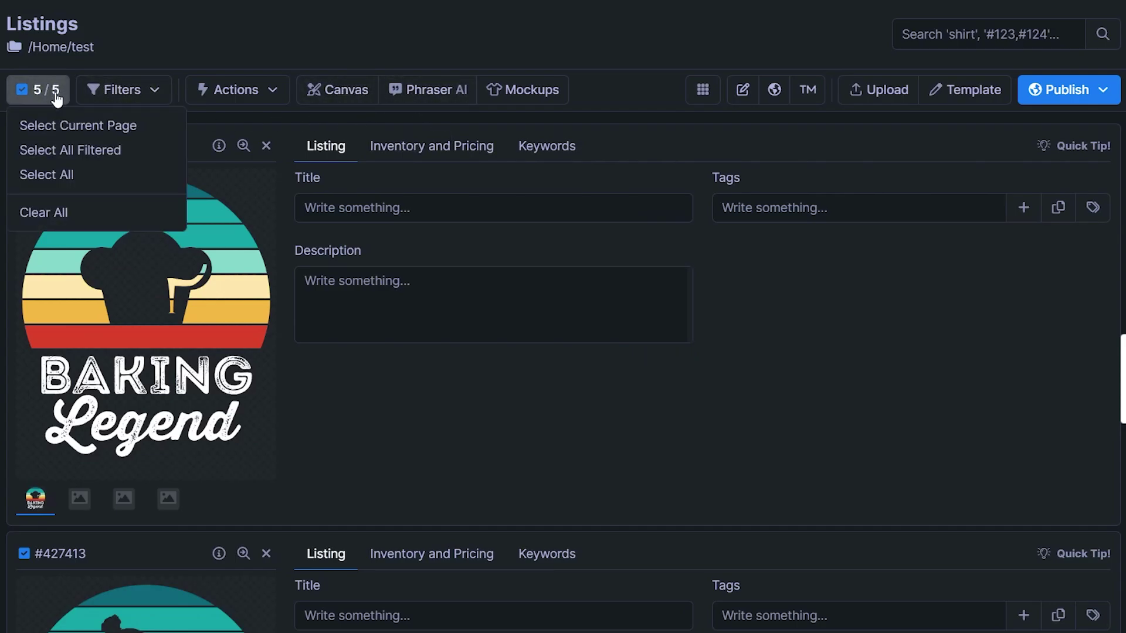
left_click(68, 177)
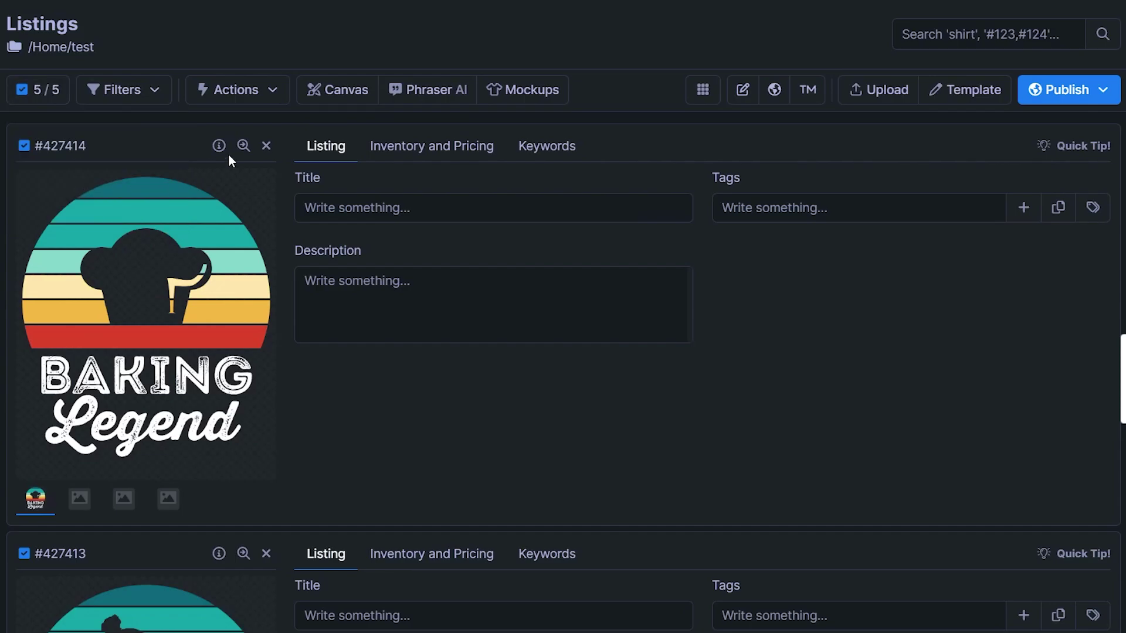
left_click(448, 94)
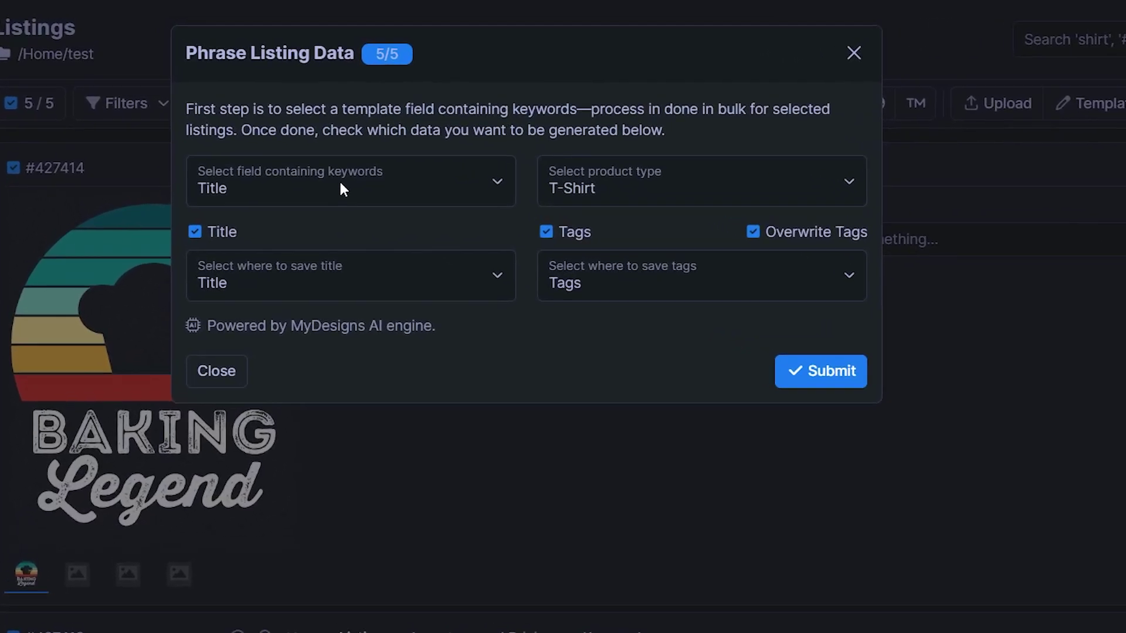
left_click(389, 211)
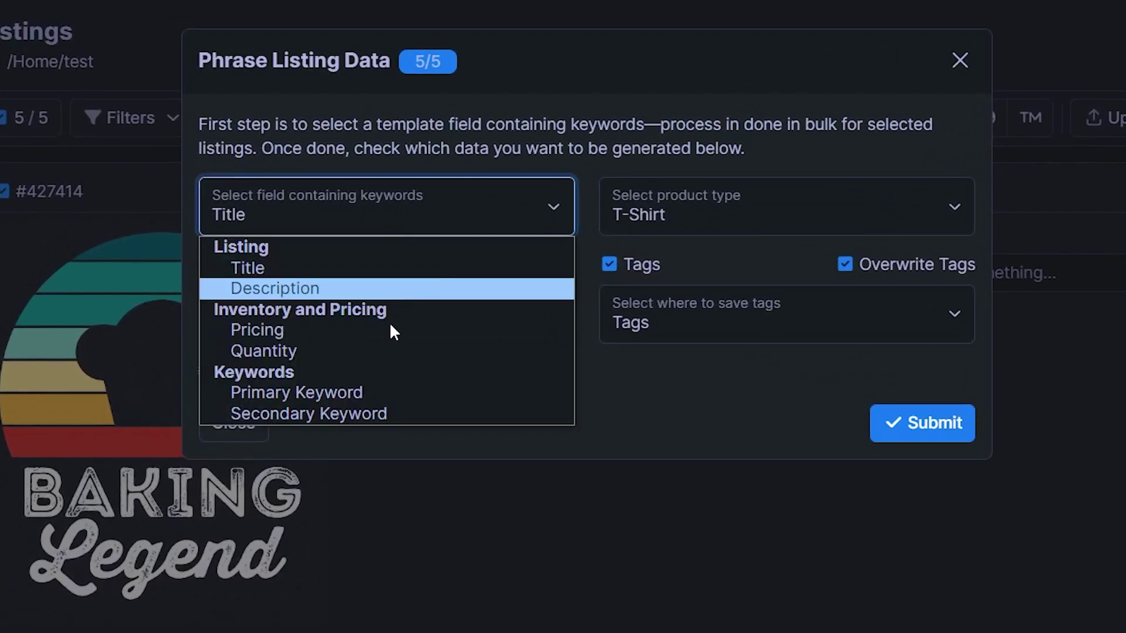
left_click(346, 394)
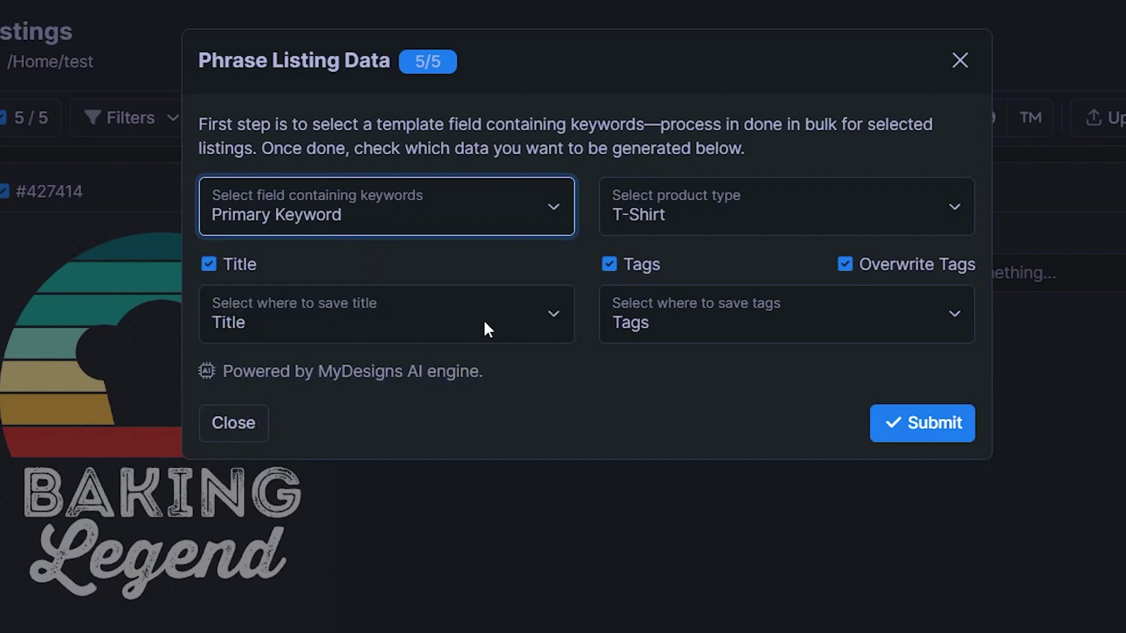
Set the phrasing product type to T-Shirt.
left_click(674, 220)
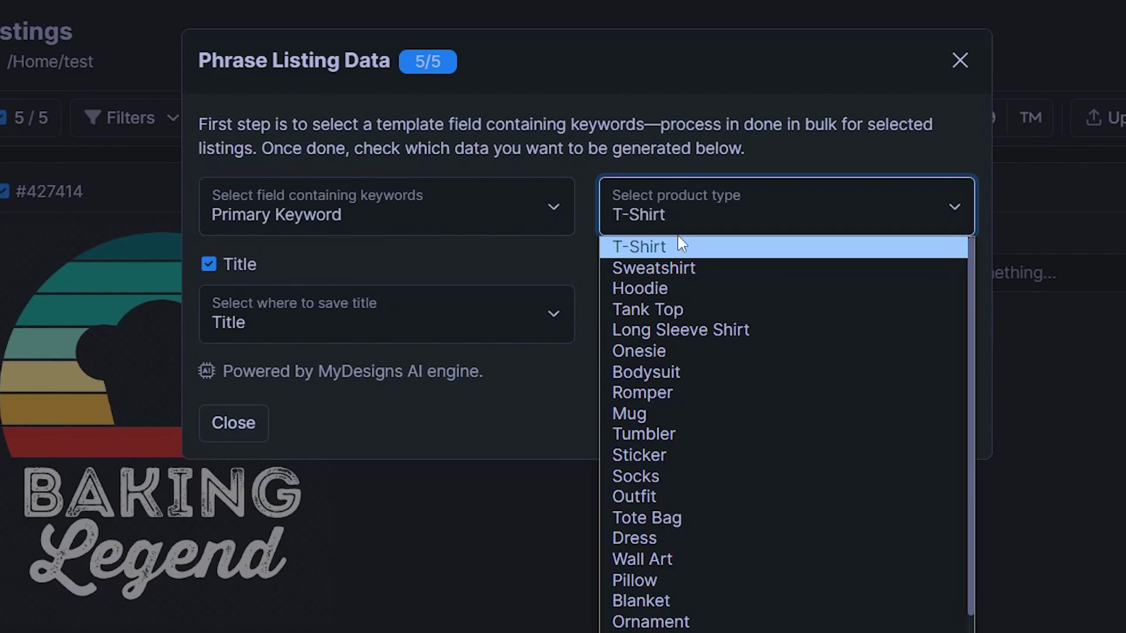
scroll(697, 263, "down", 1)
scroll(749, 285, "up", 1)
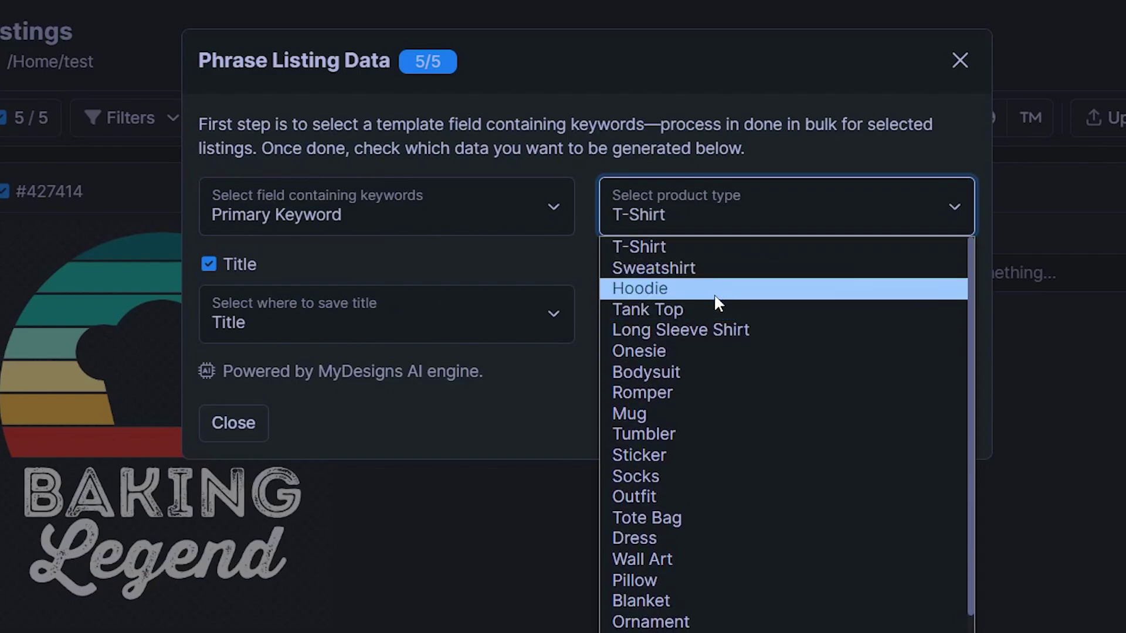
scroll(737, 322, "down", 1)
scroll(774, 327, "up", 2)
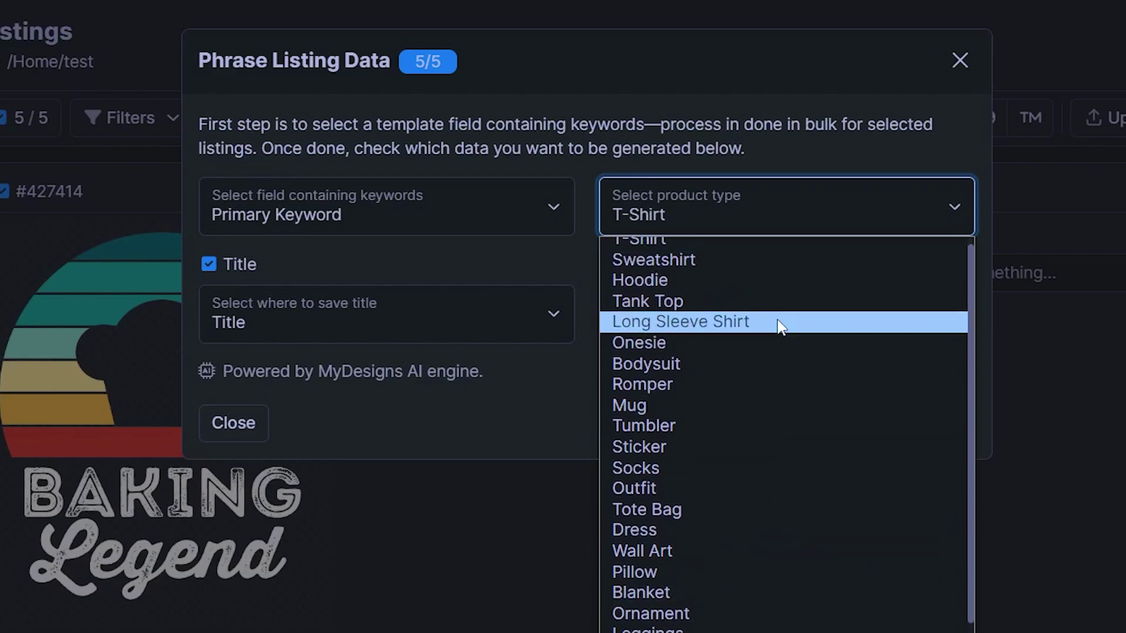
left_click(740, 245)
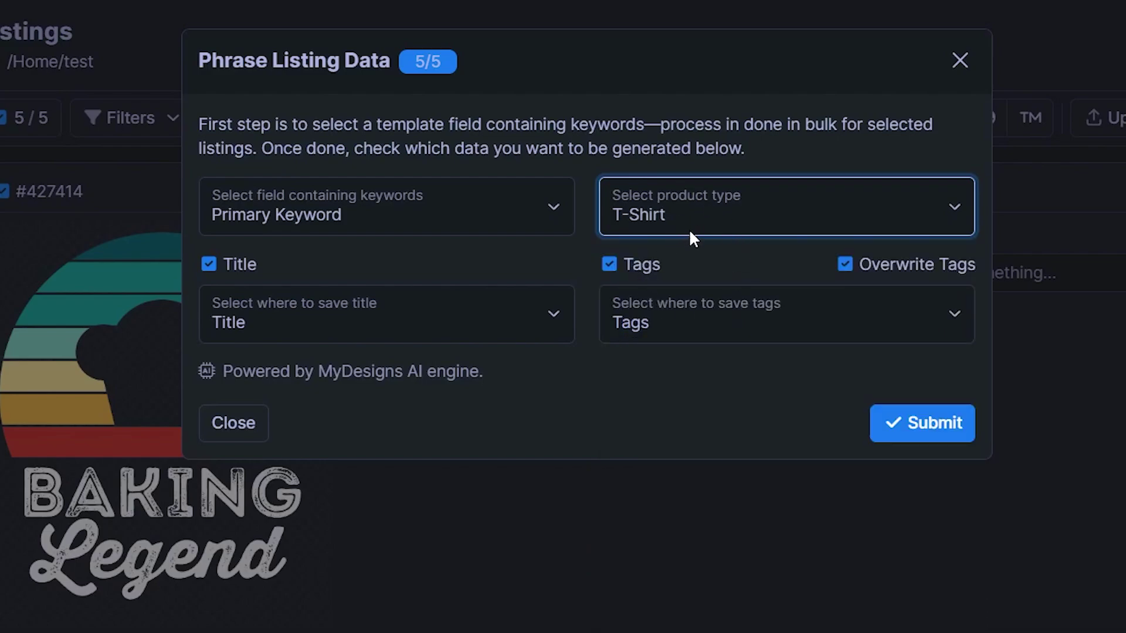
Save the generated title to Title and tags to Tags, then submit the request.
left_click(391, 270)
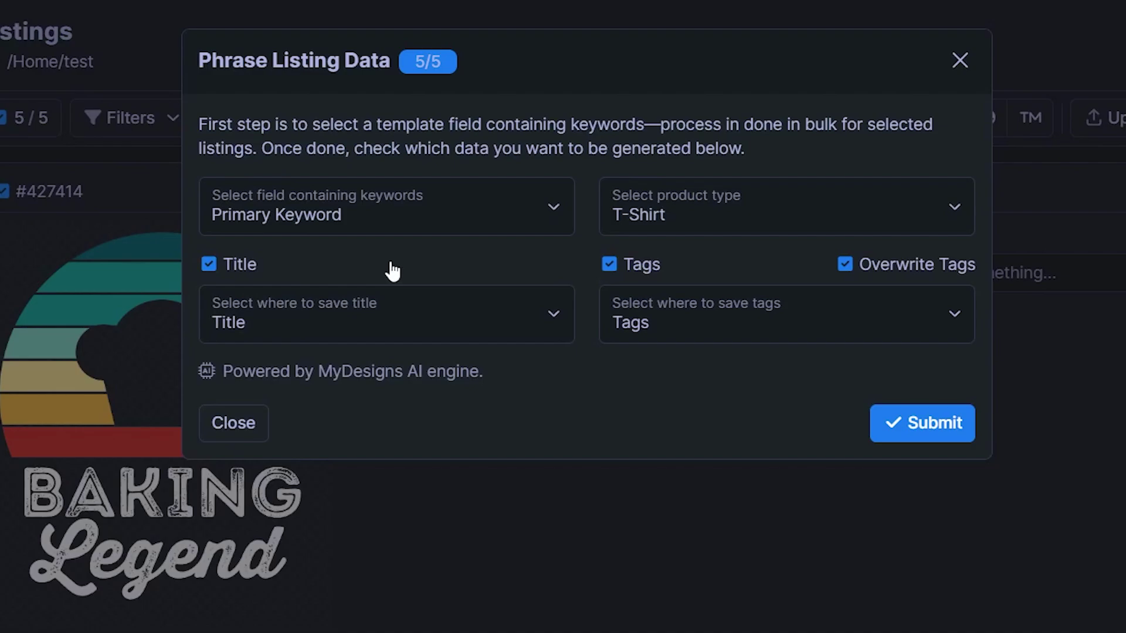
left_click(349, 319)
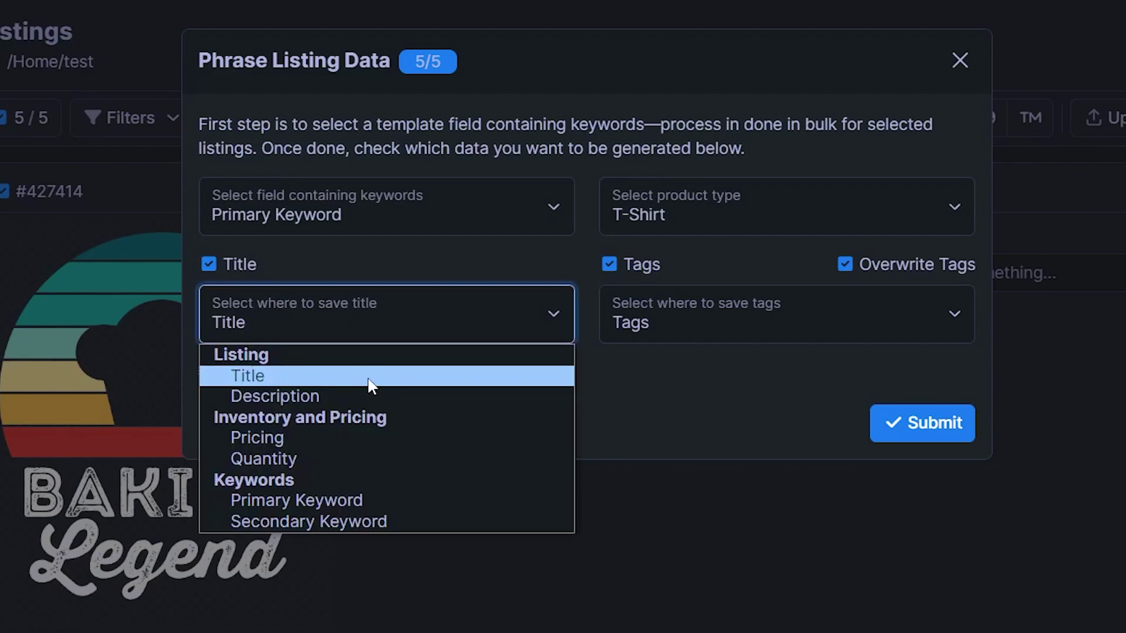
left_click(369, 378)
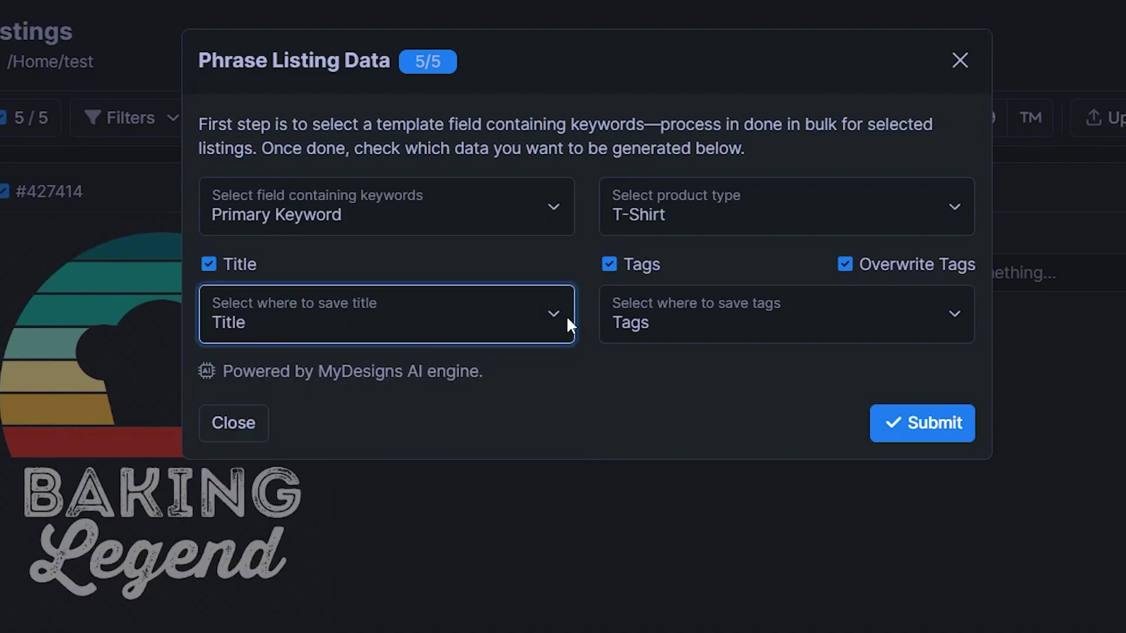
left_click(665, 296)
left_click(677, 380)
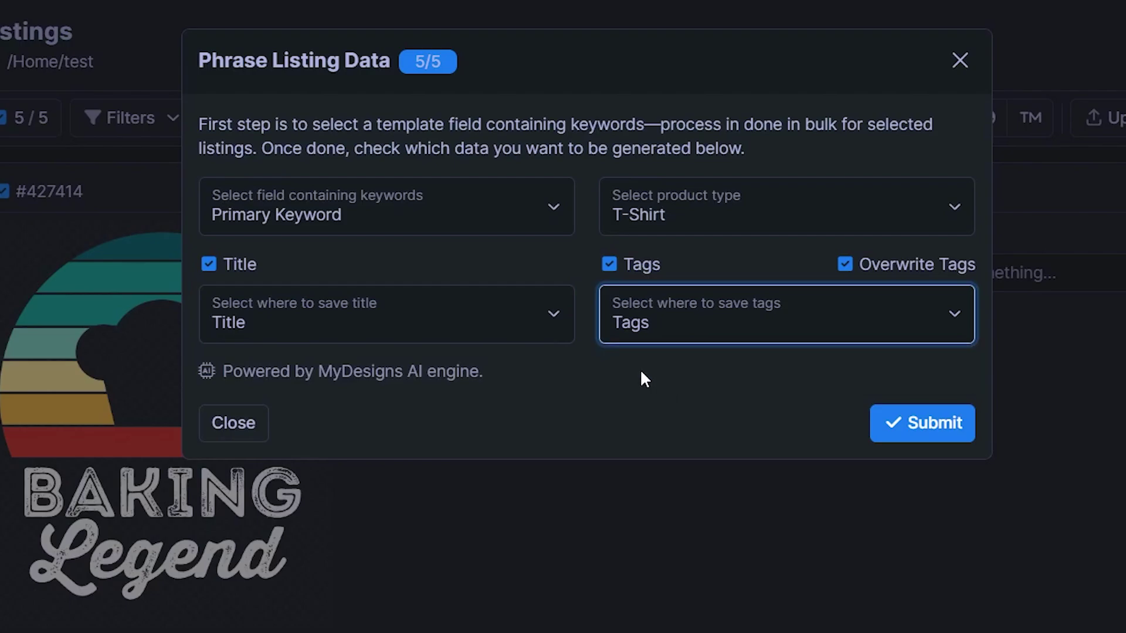
left_click(504, 329)
left_click(693, 398)
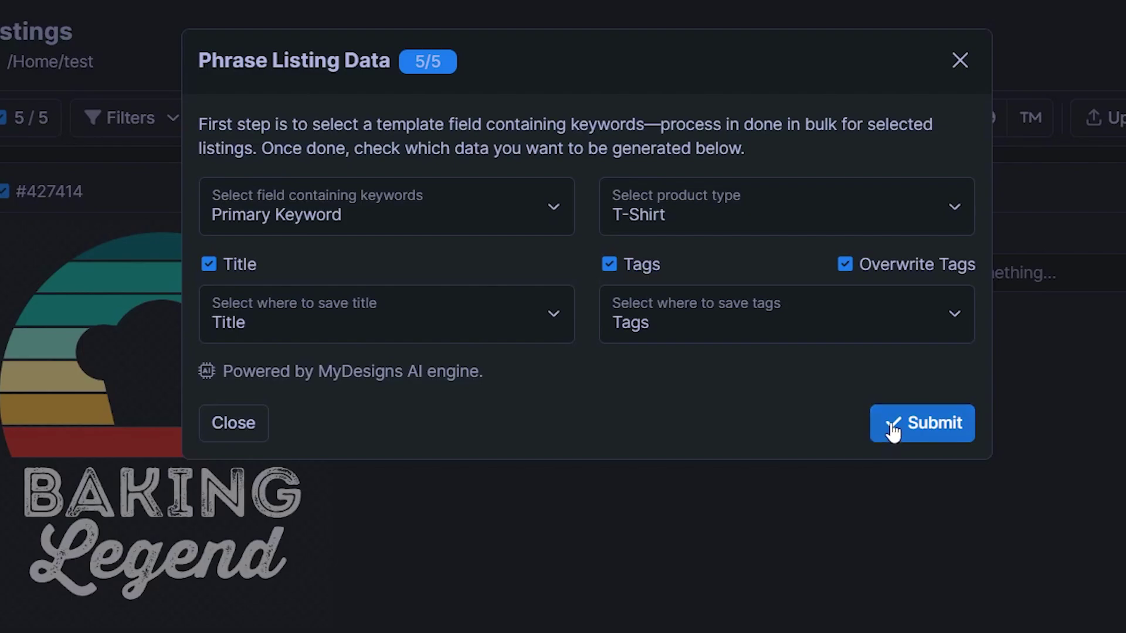
left_click(918, 425)
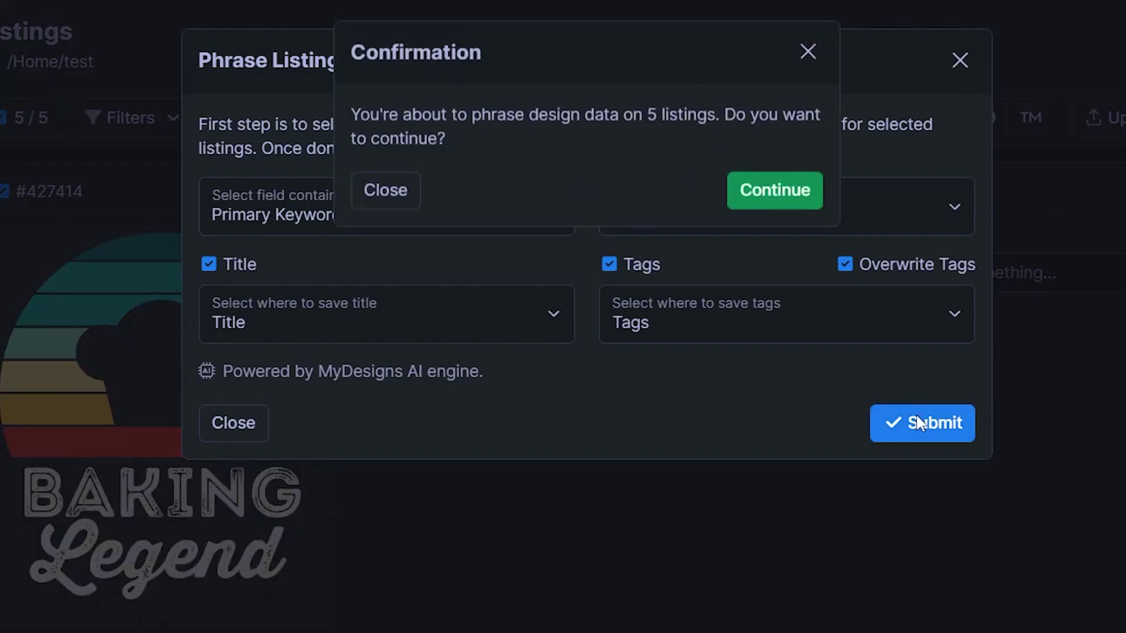
Confirm phrasing for 5 listings and review titles like 'Baking Shirt, Baking Tshirt…'.
left_click(783, 206)
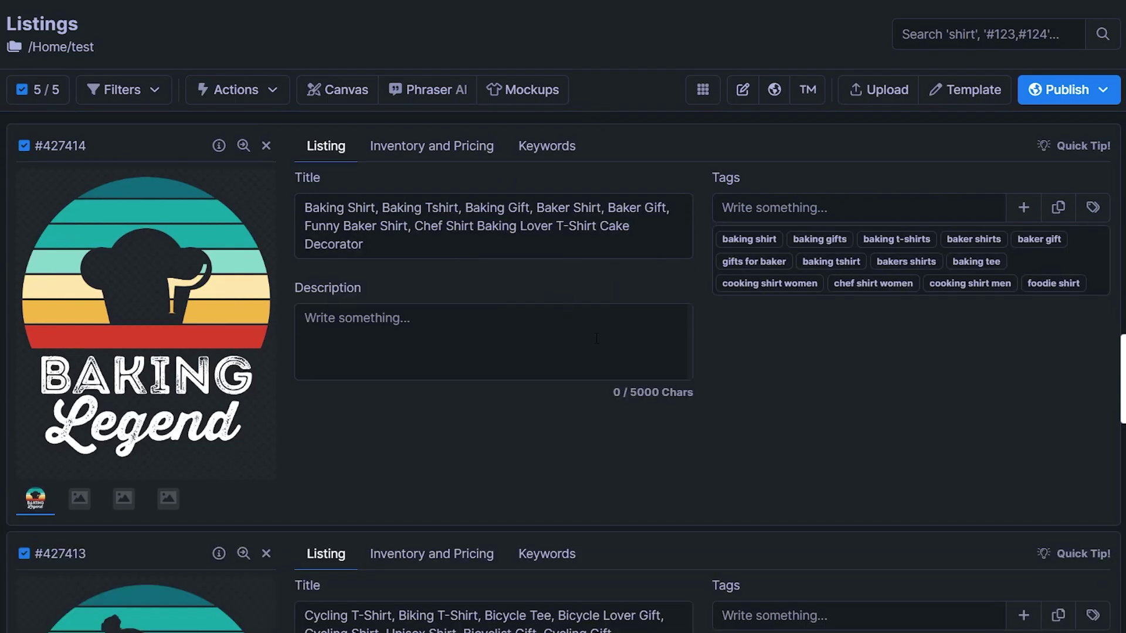
left_click(618, 238)
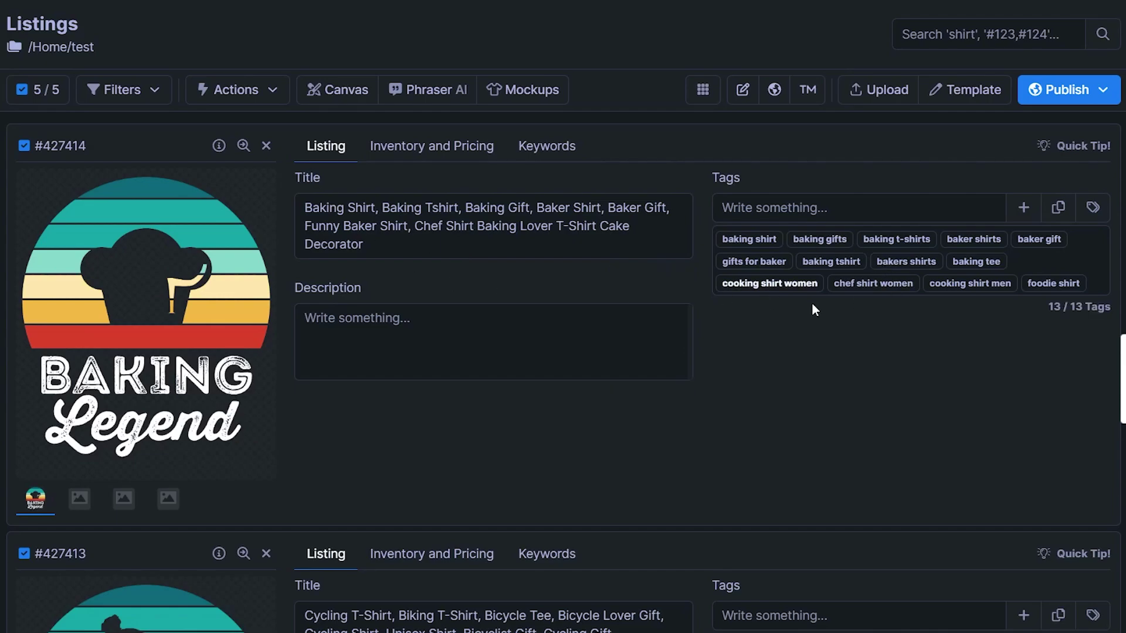
scroll(785, 276, "down", 6)
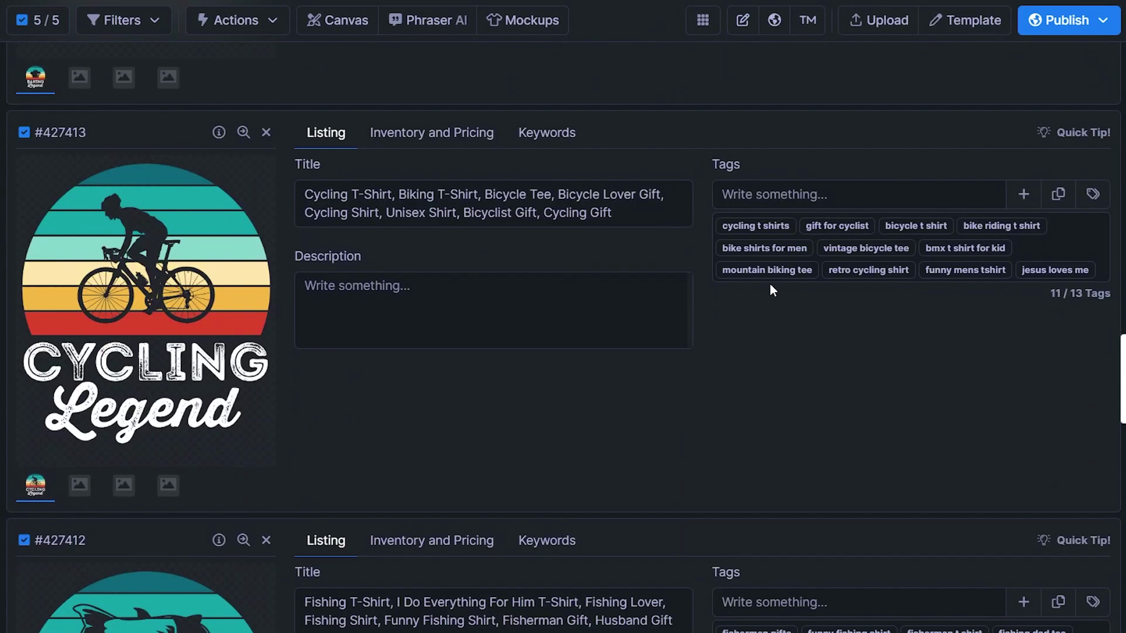
scroll(643, 265, "down", 5)
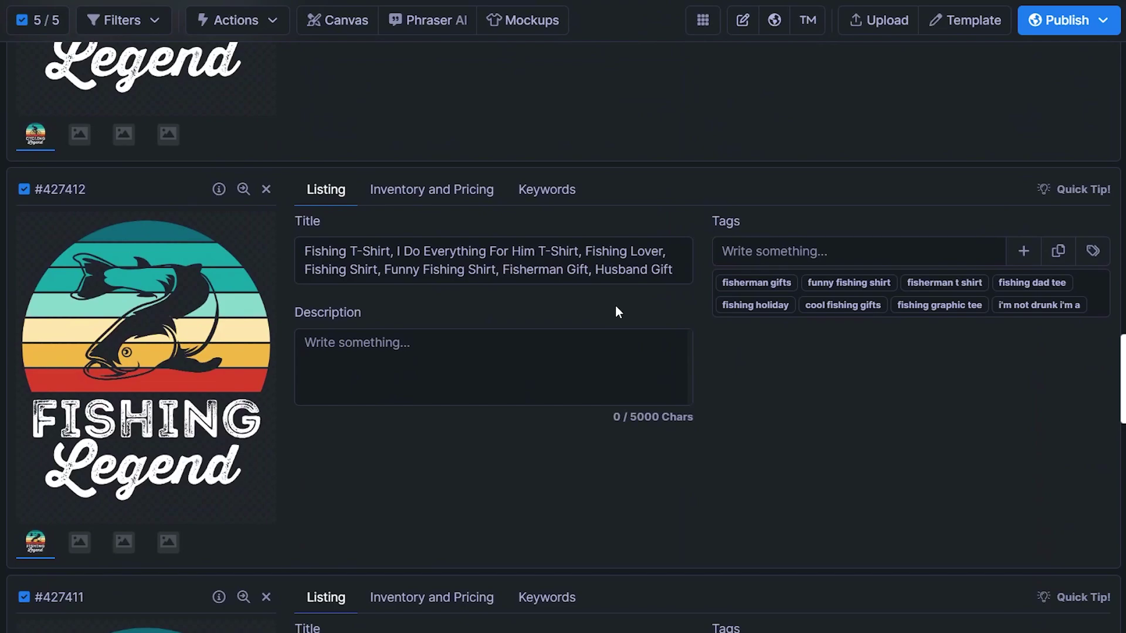
scroll(616, 303, "down", 2)
scroll(617, 306, "down", 7)
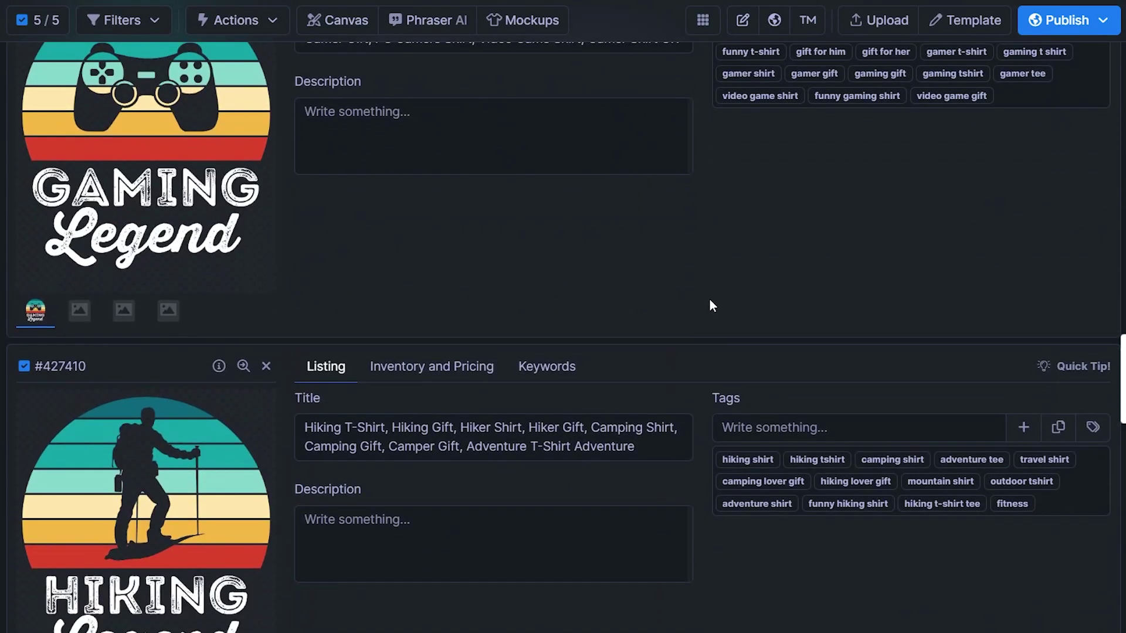
scroll(731, 574, "up", 1)
scroll(730, 575, "up", 12)
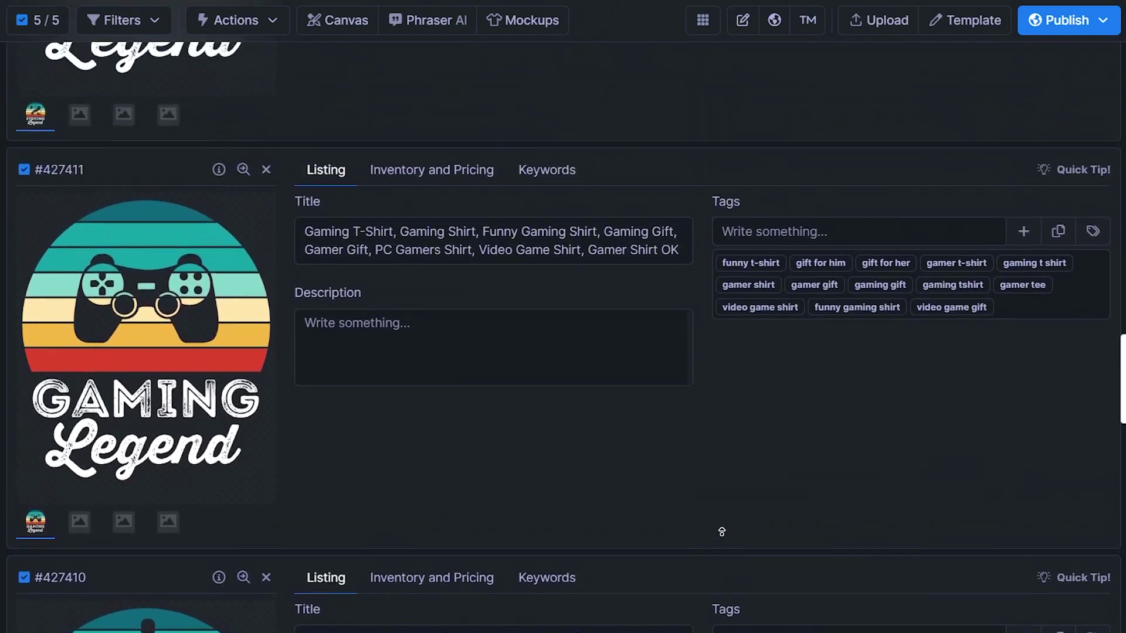
scroll(743, 516, "up", 7)
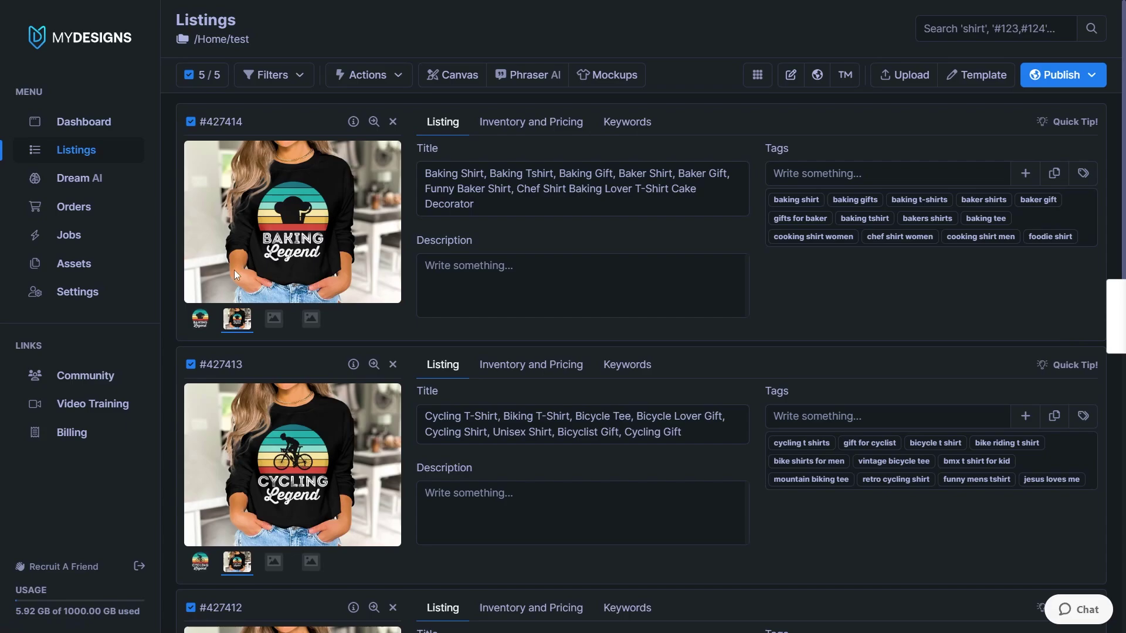
scroll(241, 258, "down", 10)
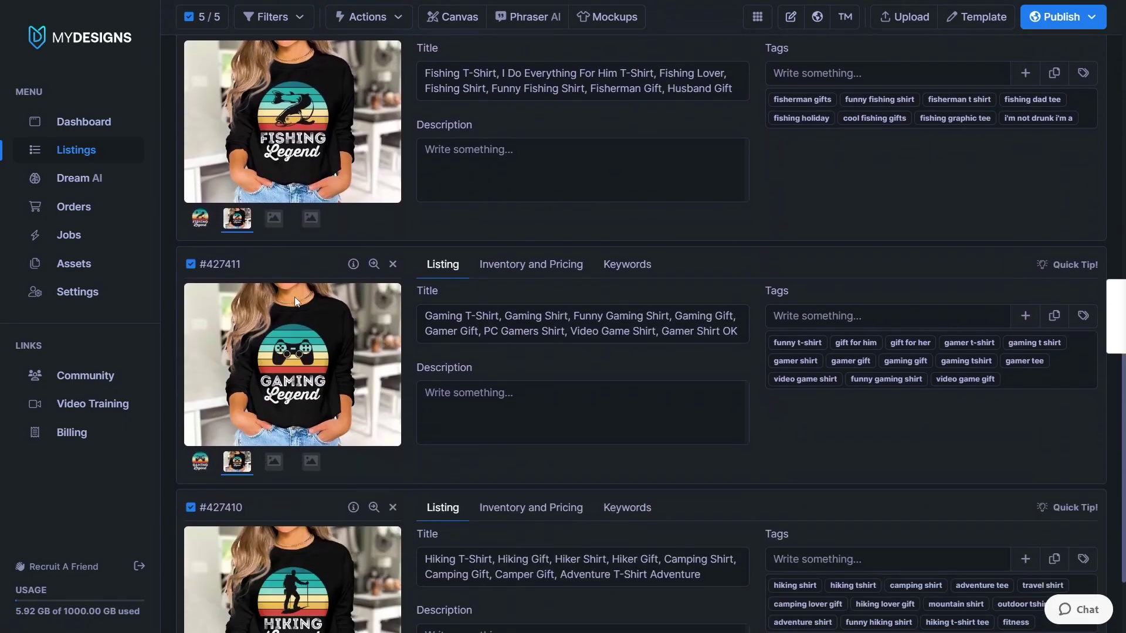
scroll(343, 452, "down", 2)
scroll(339, 414, "up", 12)
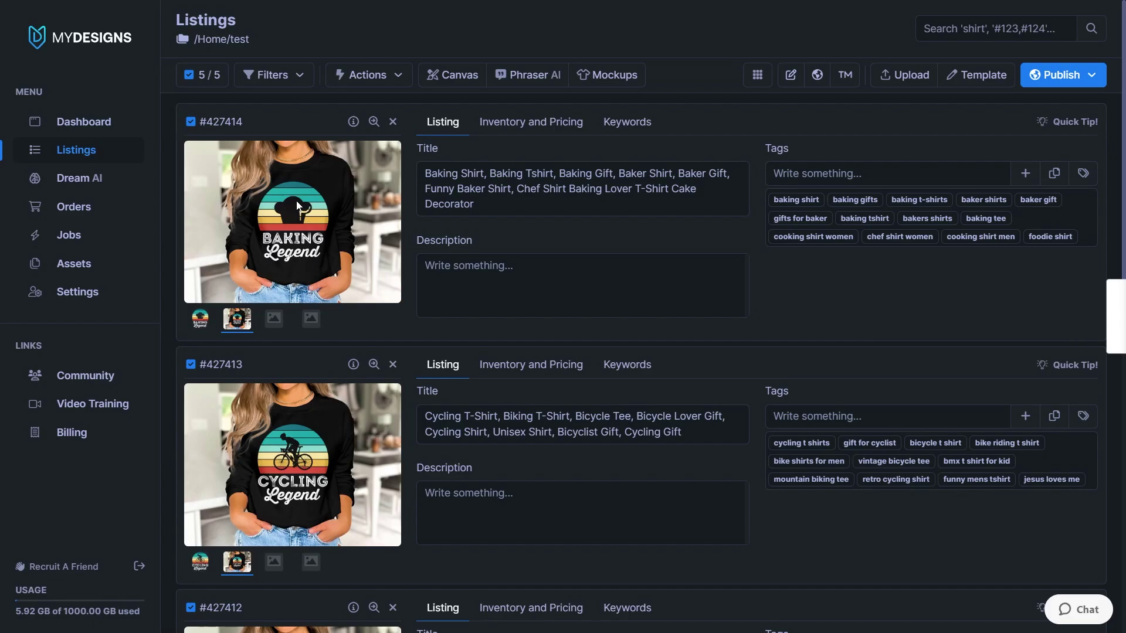
Load the Baking Legend Mockup 1 in Canvas and fit the canvas to 2000×1500.
left_click(452, 79)
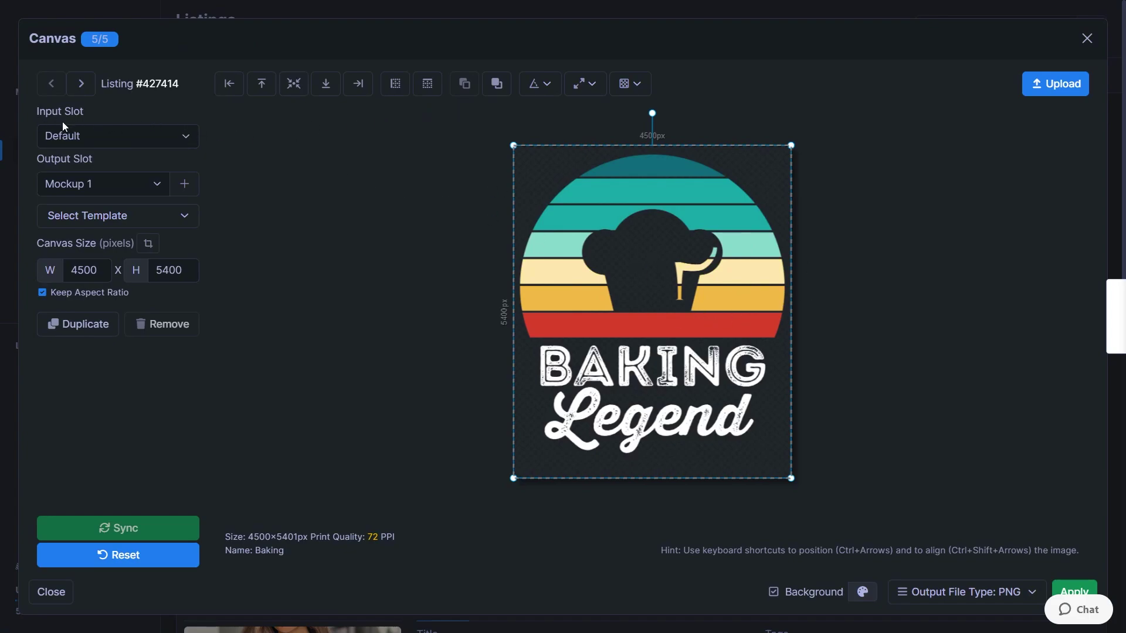
left_click(81, 133)
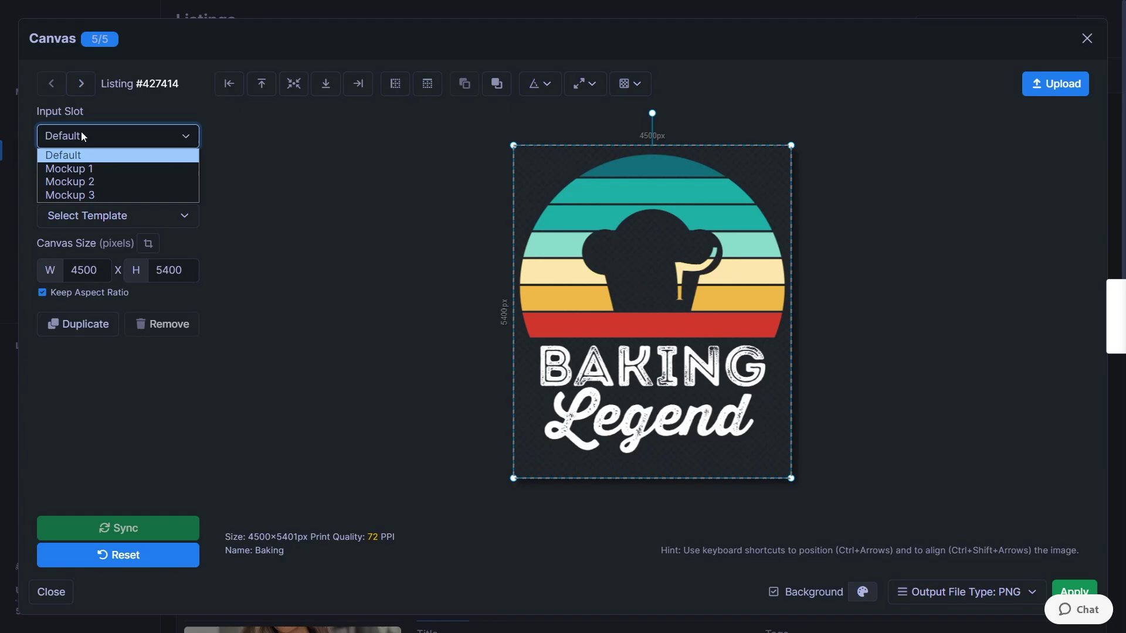
left_click(102, 168)
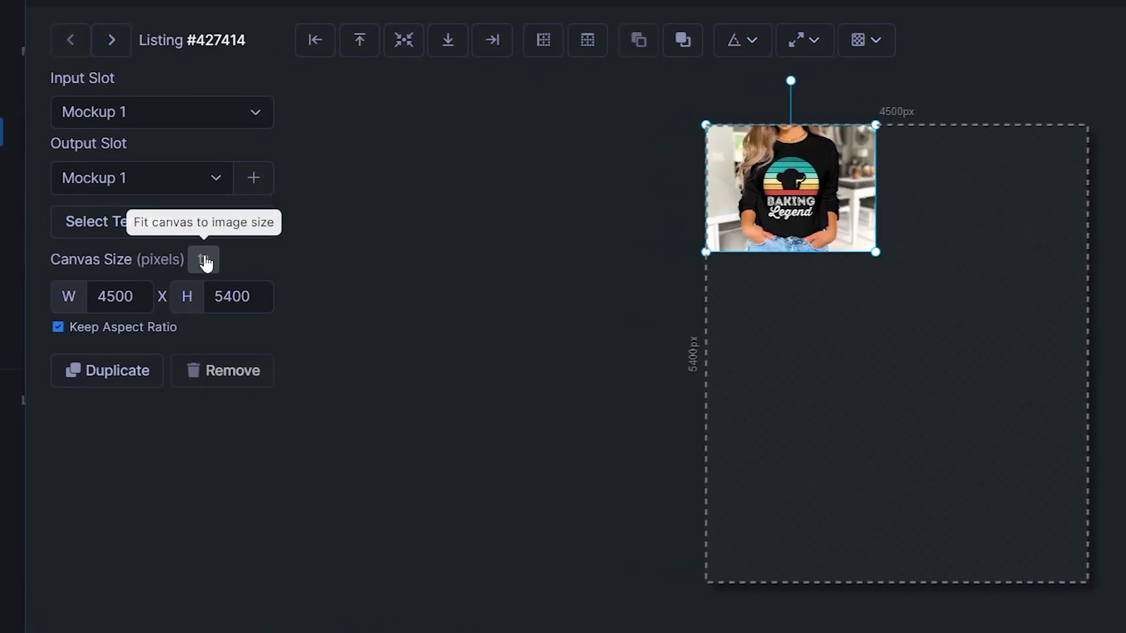
left_click(204, 260)
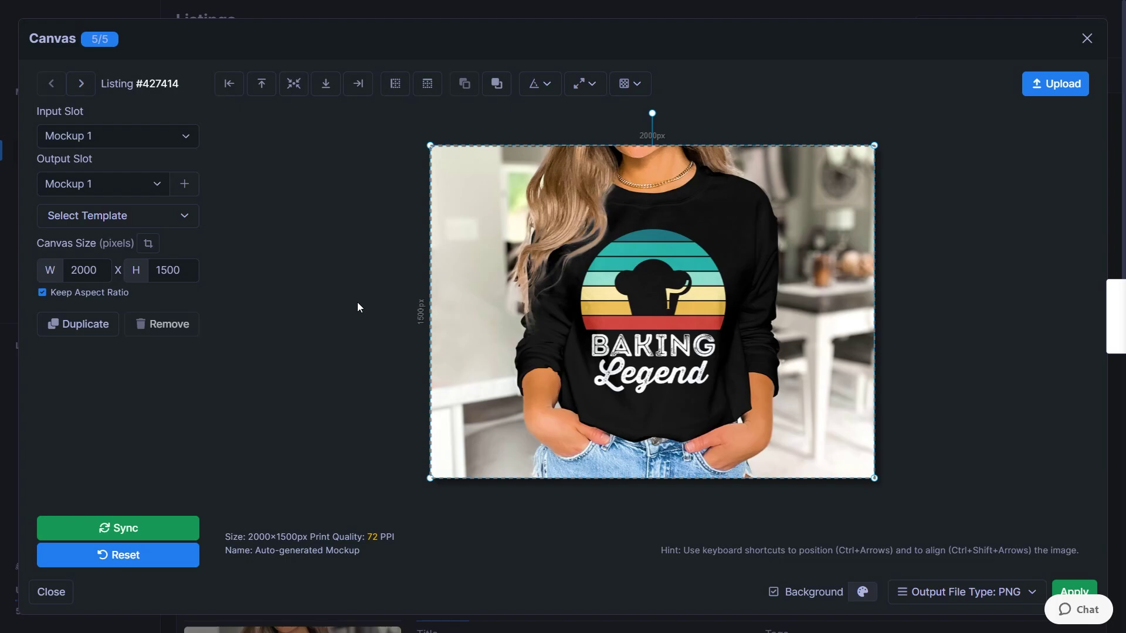
left_click(941, 251)
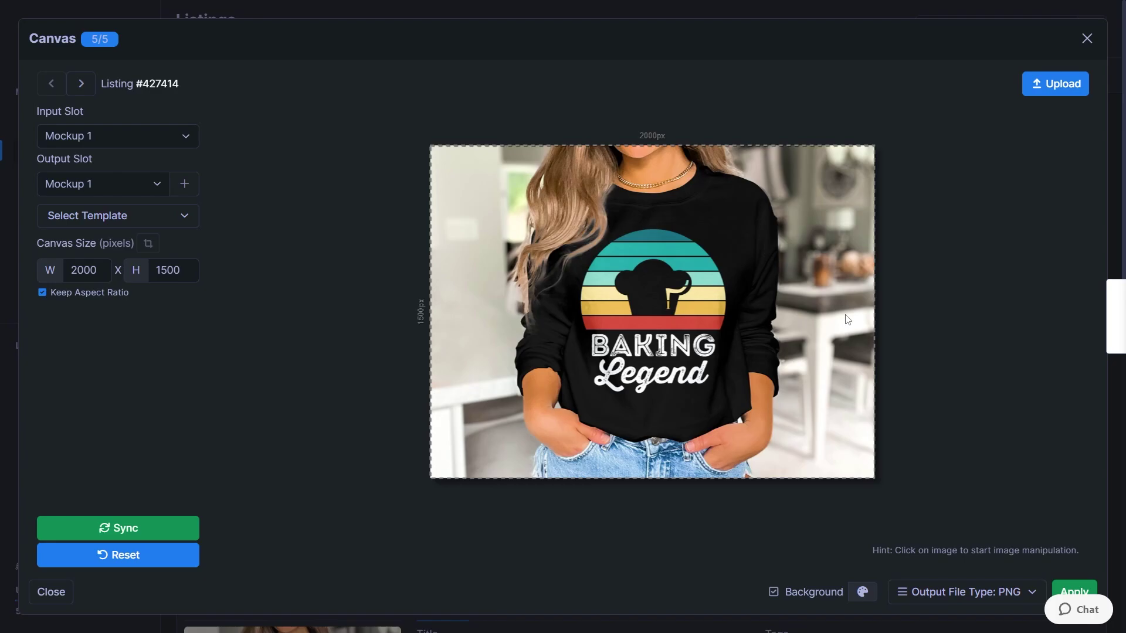
Upload shipping.png and drag the FREE SHIPPING badge to the shirt's lower right.
left_click(1056, 84)
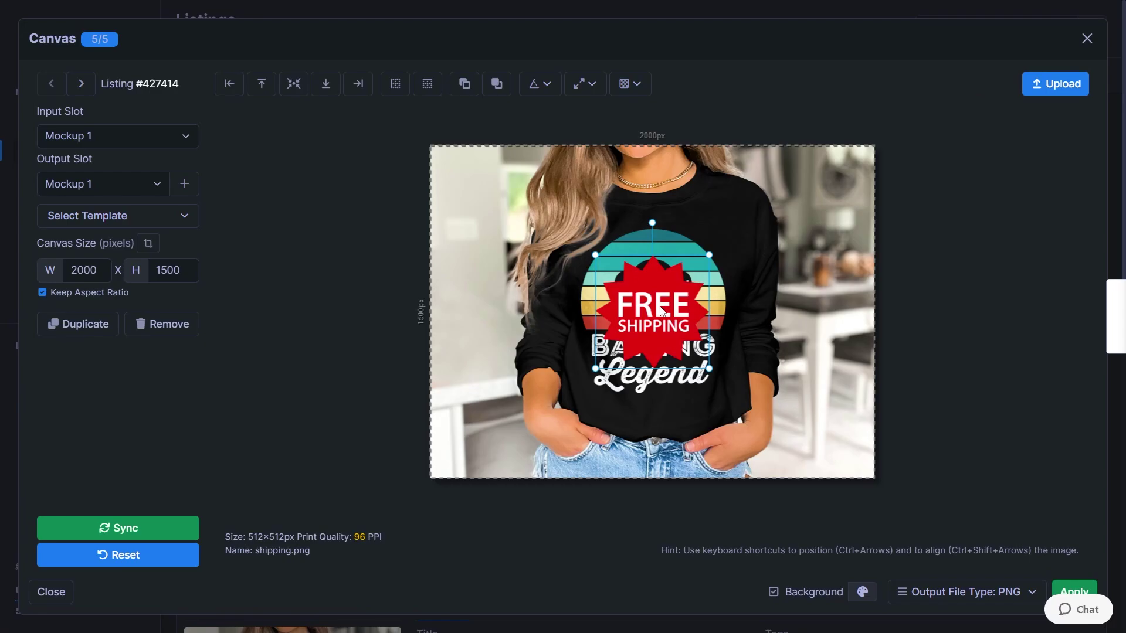
left_click_drag(661, 311, 526, 416)
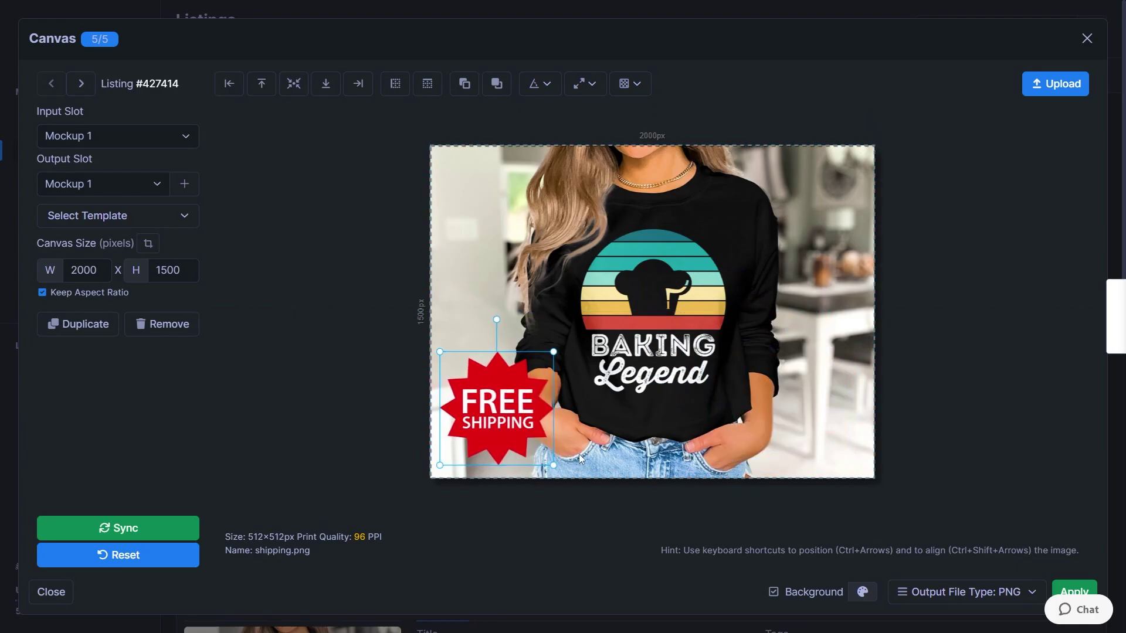
left_click_drag(552, 459, 556, 436)
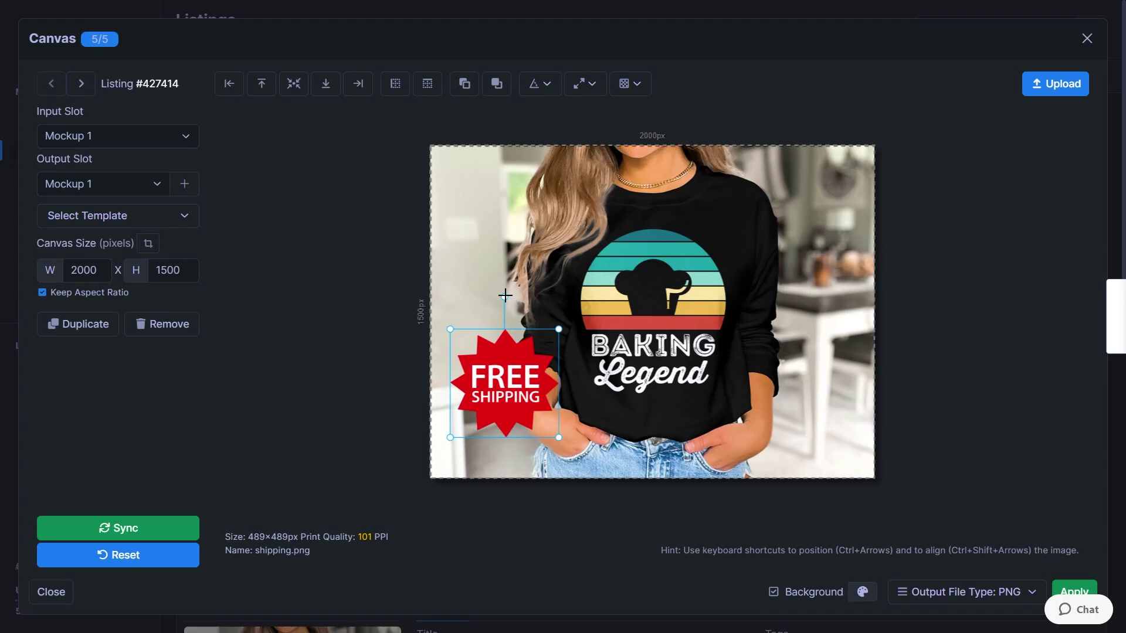
Turn the badge back upright, fine-tune its position, and compare against the next listing's canvas.
left_click_drag(506, 297, 491, 294)
left_click_drag(530, 387, 833, 412)
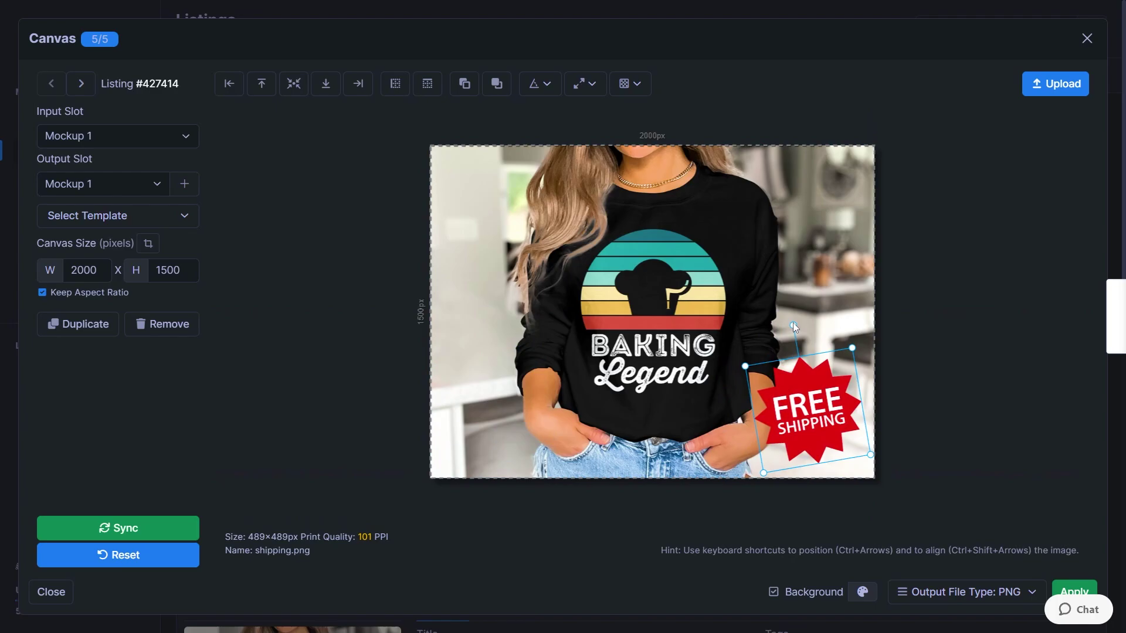
left_click_drag(793, 322, 806, 323)
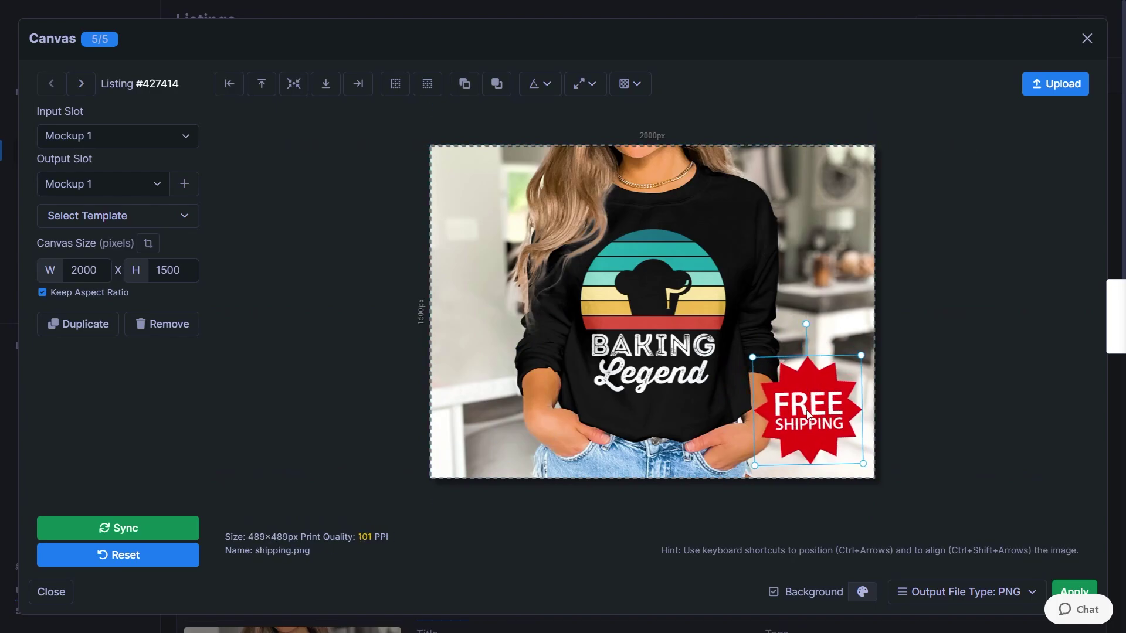
left_click_drag(808, 414, 808, 405)
left_click_drag(806, 320, 806, 317)
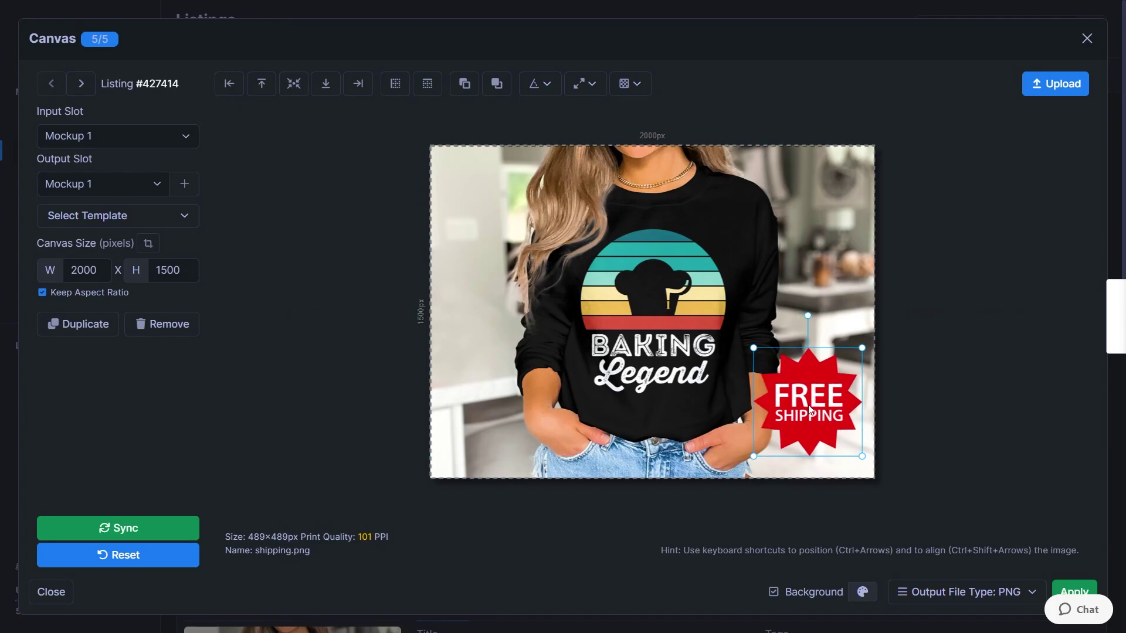
left_click_drag(809, 409, 811, 415)
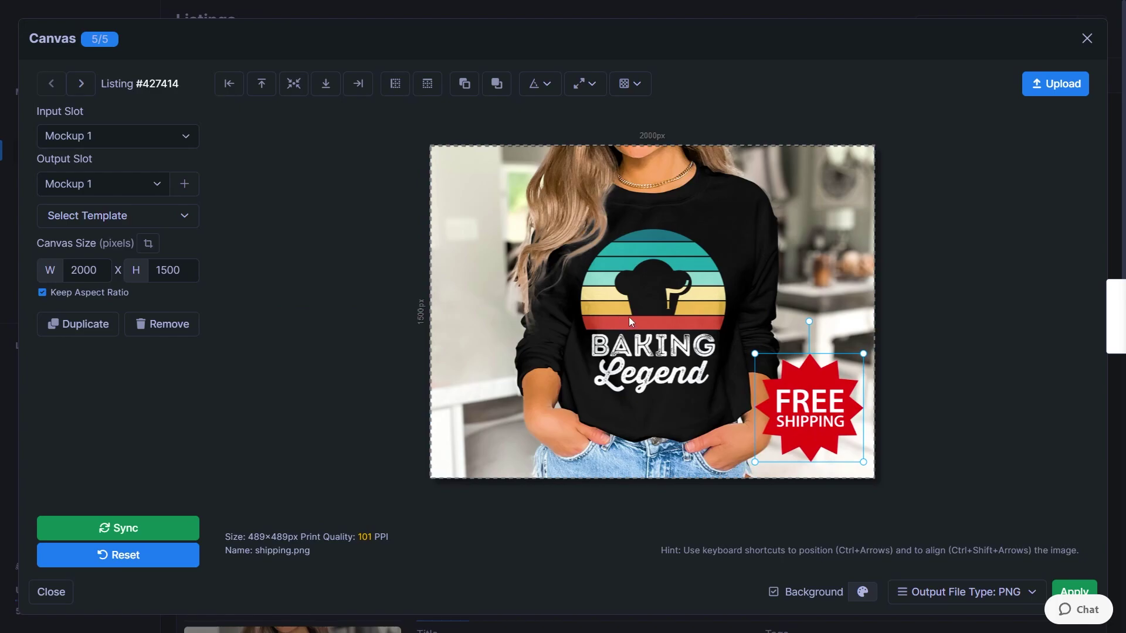
left_click(79, 88)
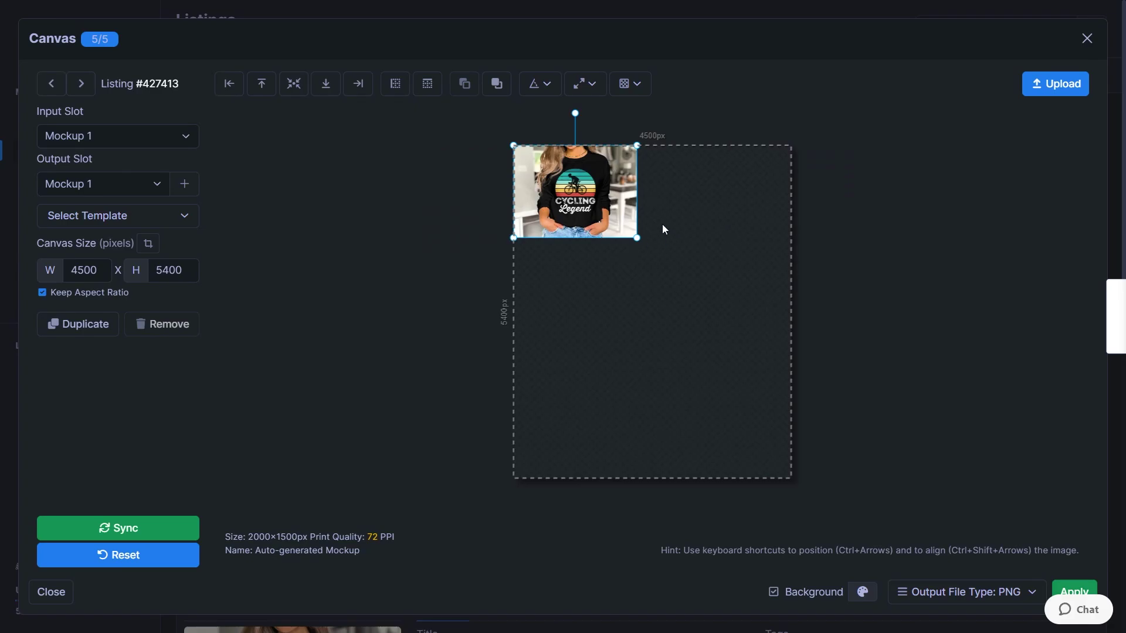
left_click(51, 83)
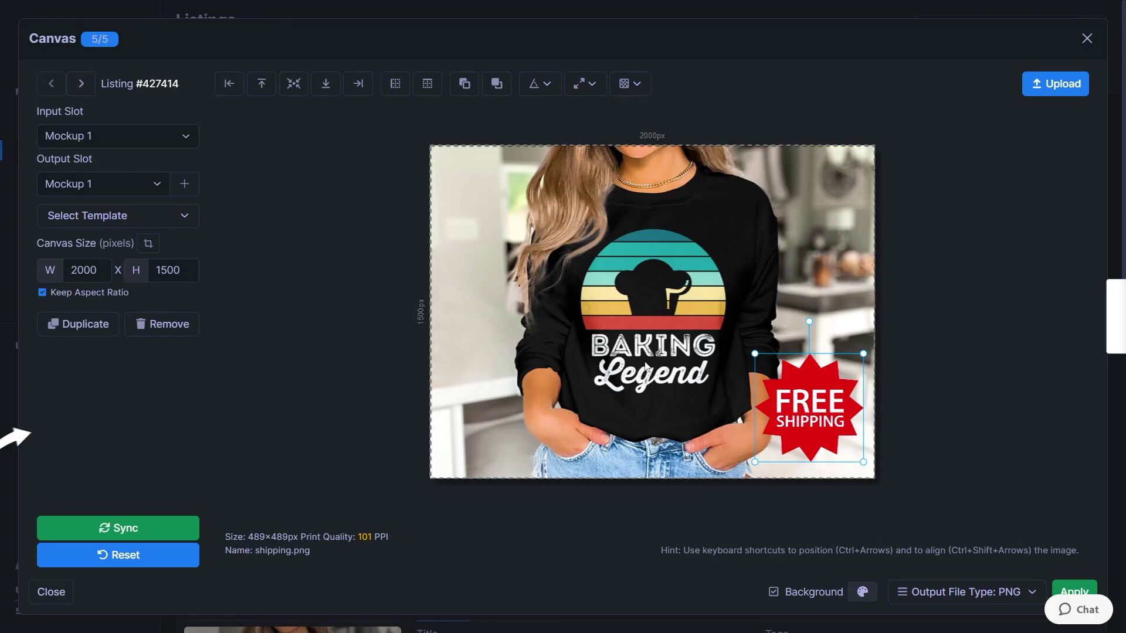
Sync the badge layout and check it on the cycling, fishing, gaming and hiking mockups.
left_click(140, 526)
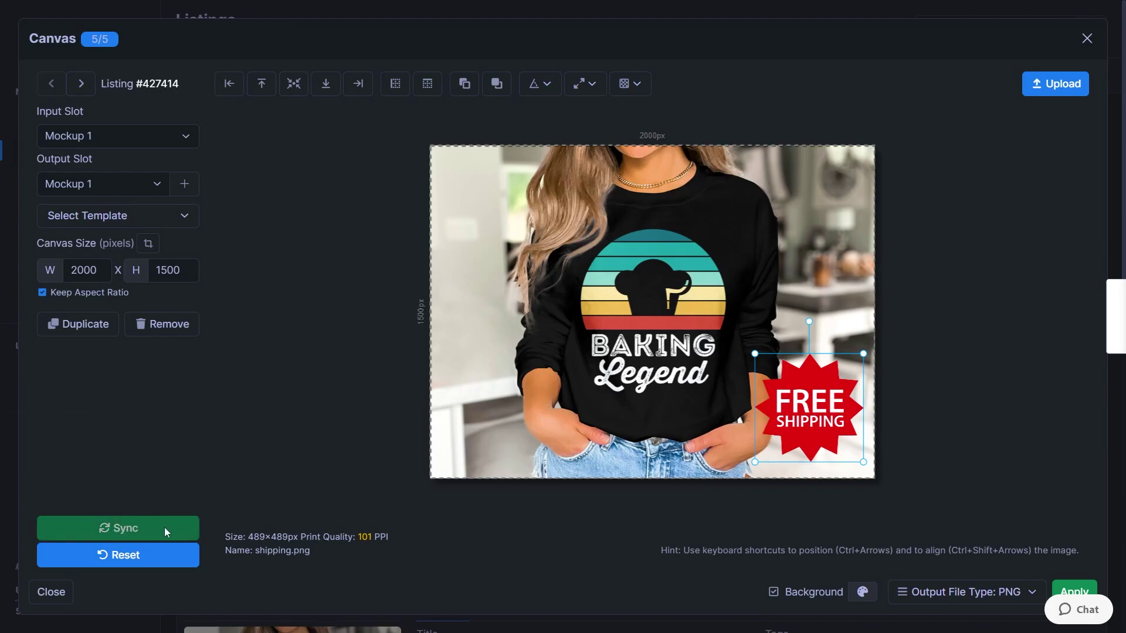
left_click(82, 85)
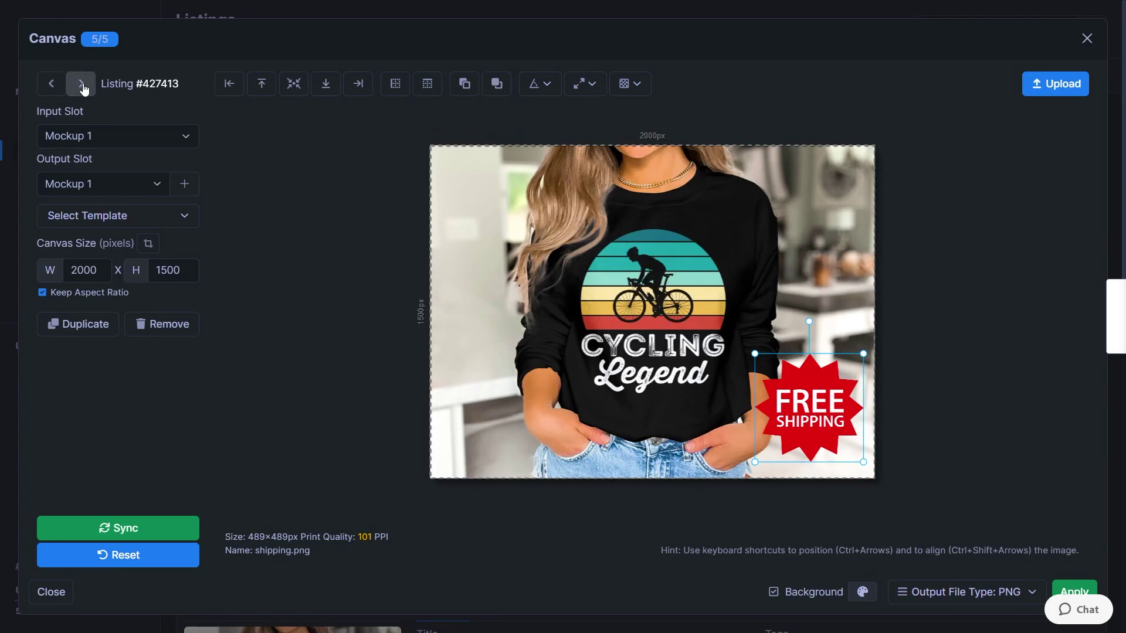
left_click(82, 85)
left_click(83, 86)
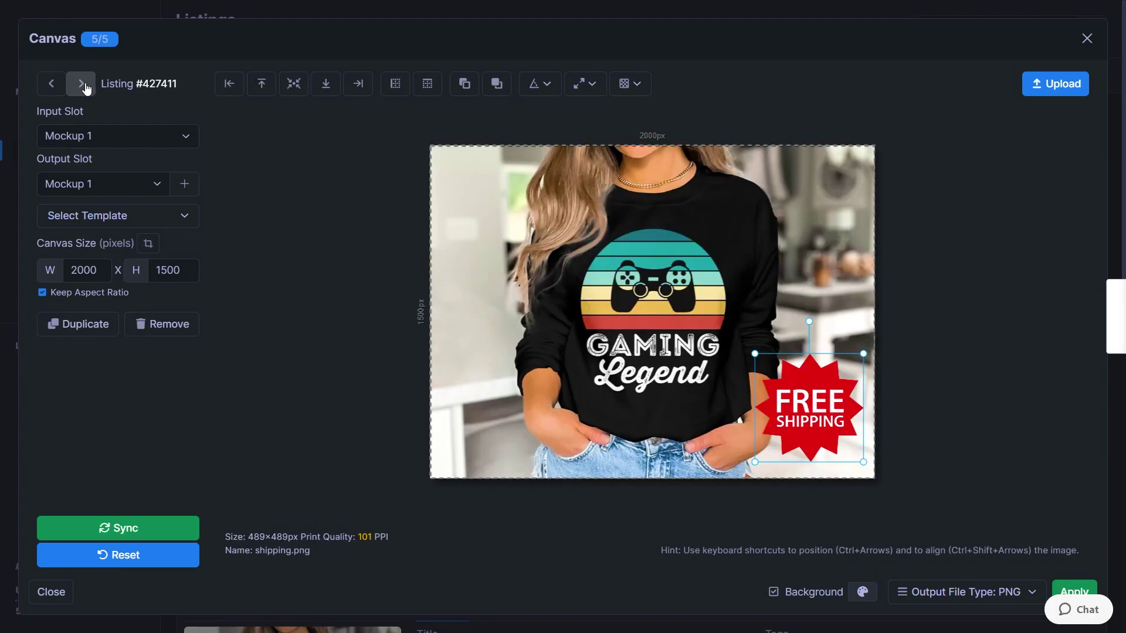
left_click(89, 84)
left_click(53, 84)
left_click(51, 83)
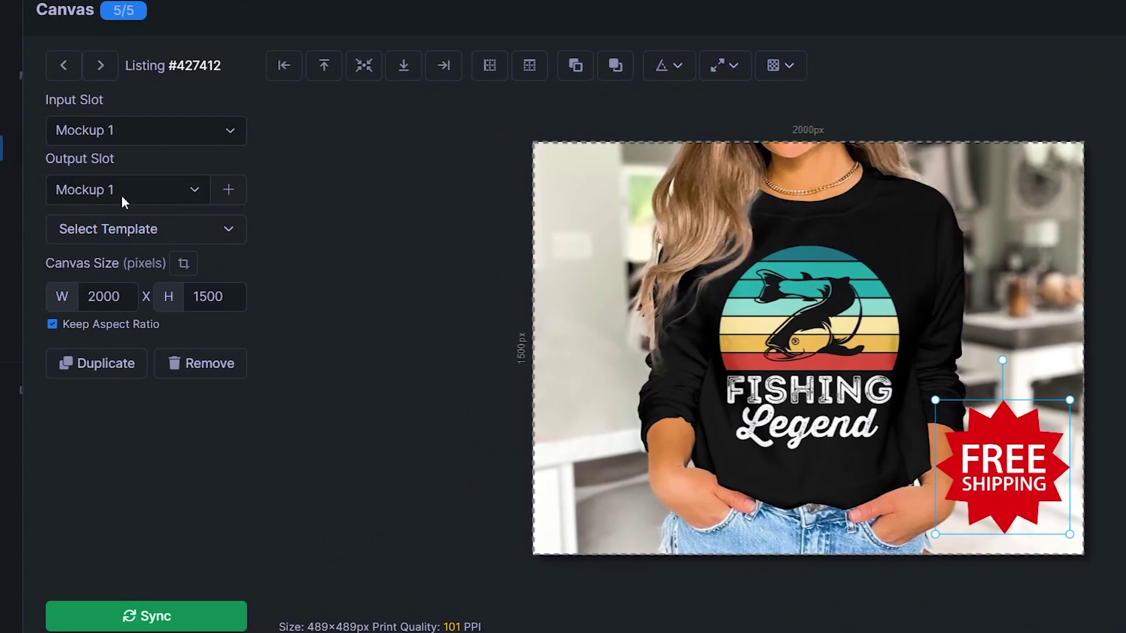
Keep Mockup 1 as the output slot, apply, and overwrite all existing Mockup 1 files.
left_click(121, 195)
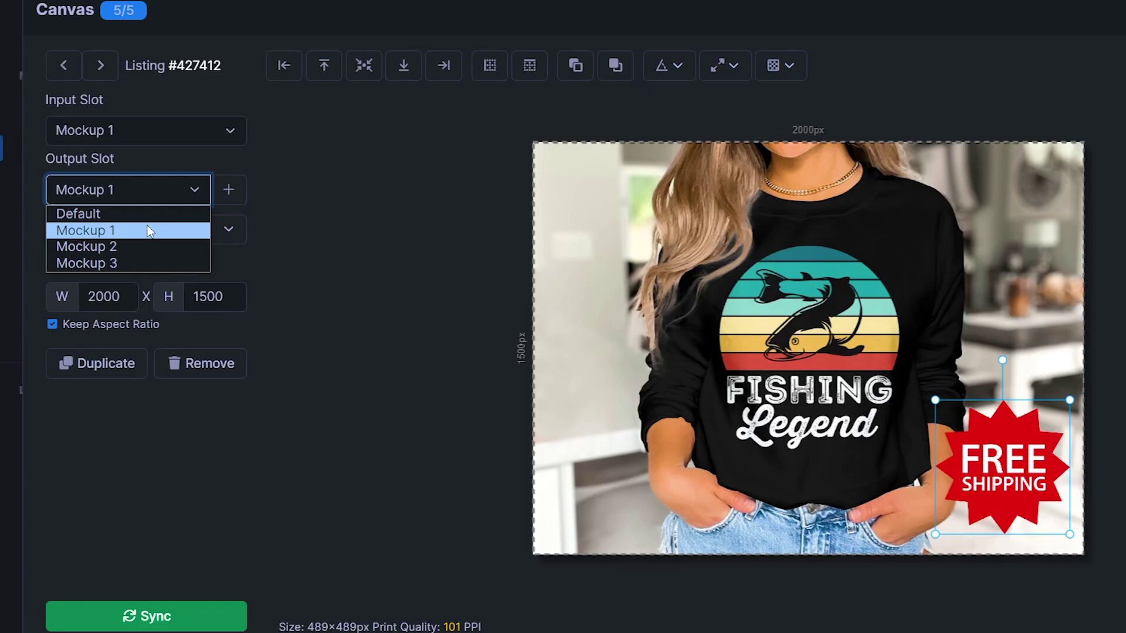
left_click(88, 246)
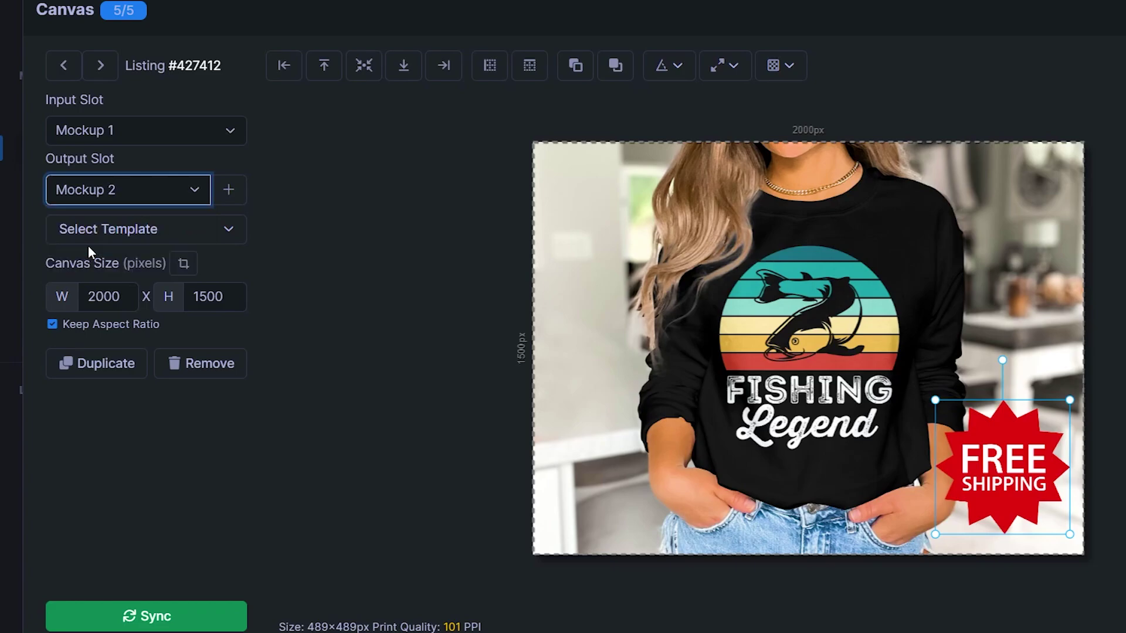
left_click(124, 187)
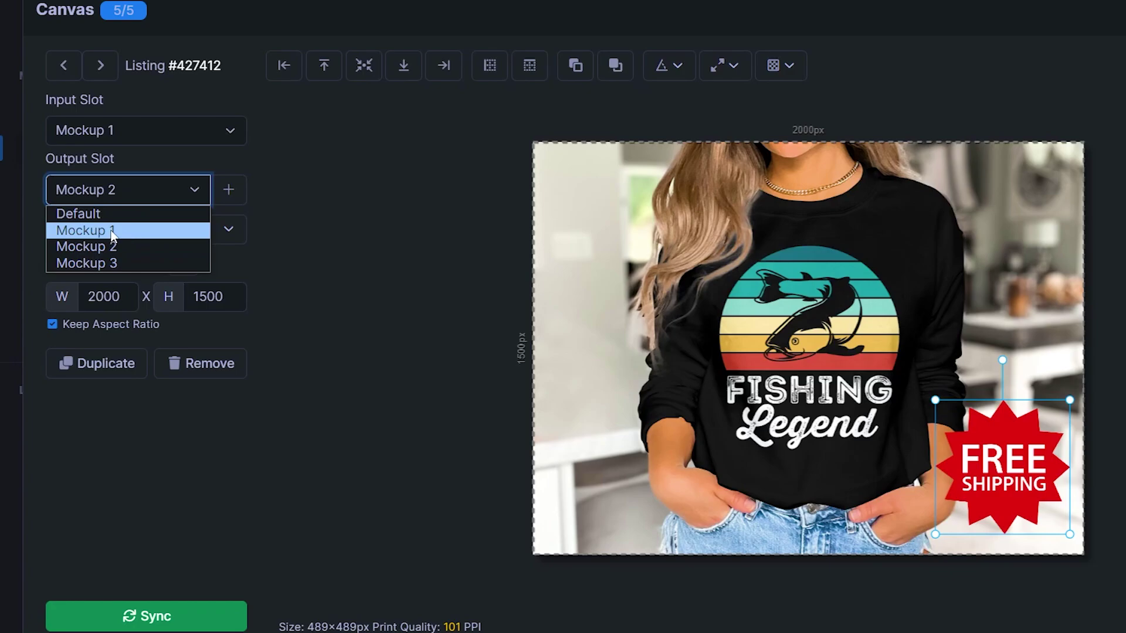
left_click(112, 230)
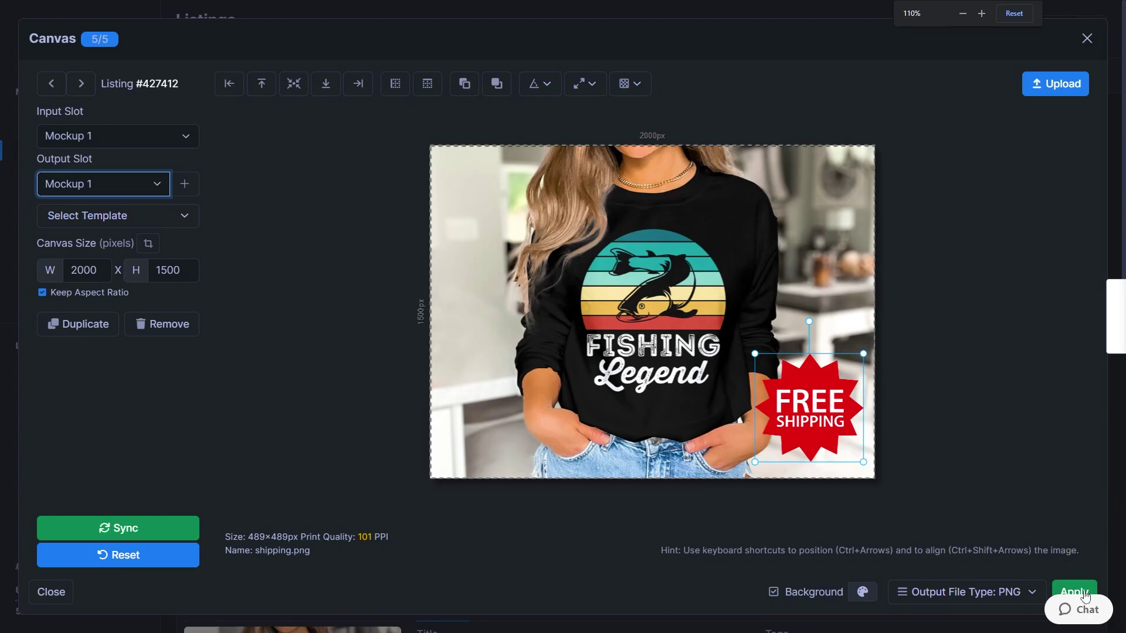
left_click(1076, 593)
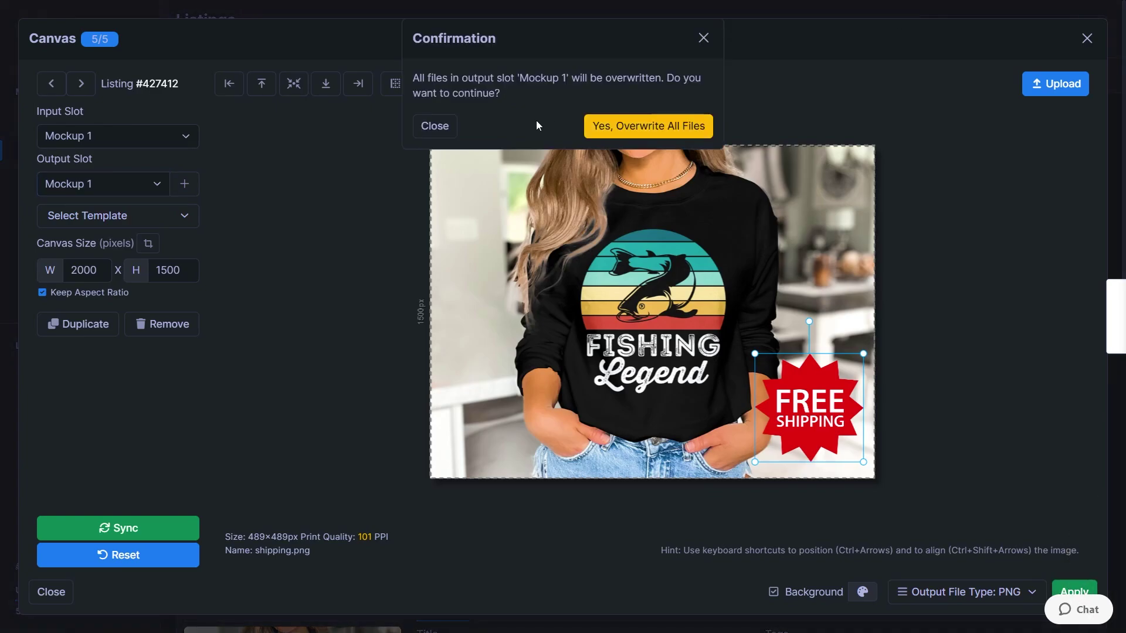
left_click(657, 130)
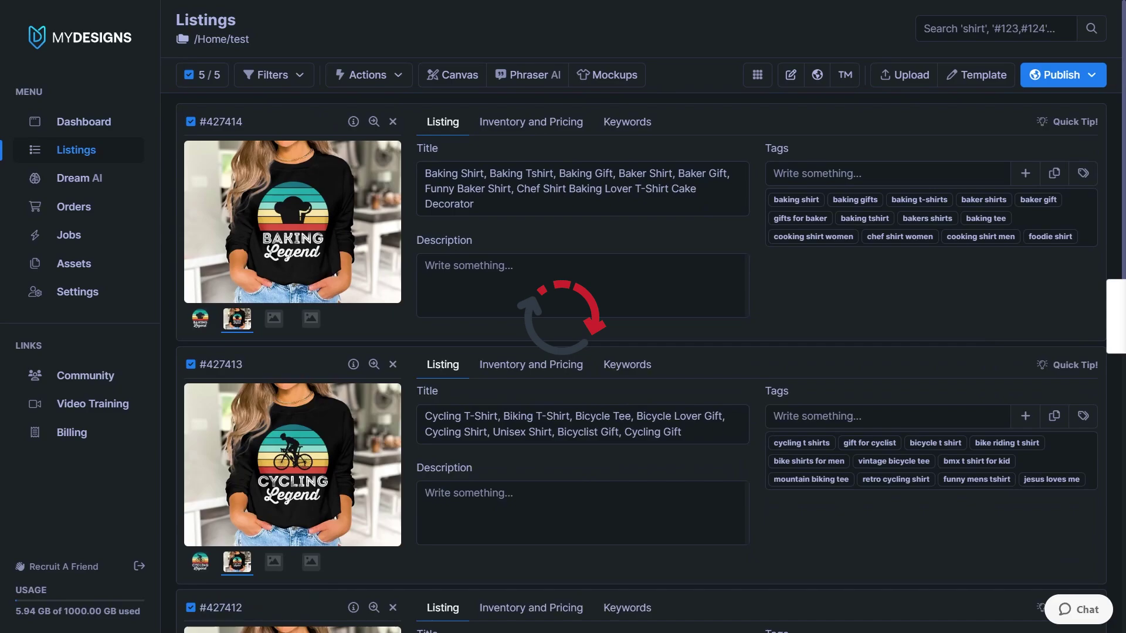
Scroll through the listings to confirm each Legend mockup thumbnail now shows the FREE SHIPPING badge.
scroll(410, 293, "down", 8)
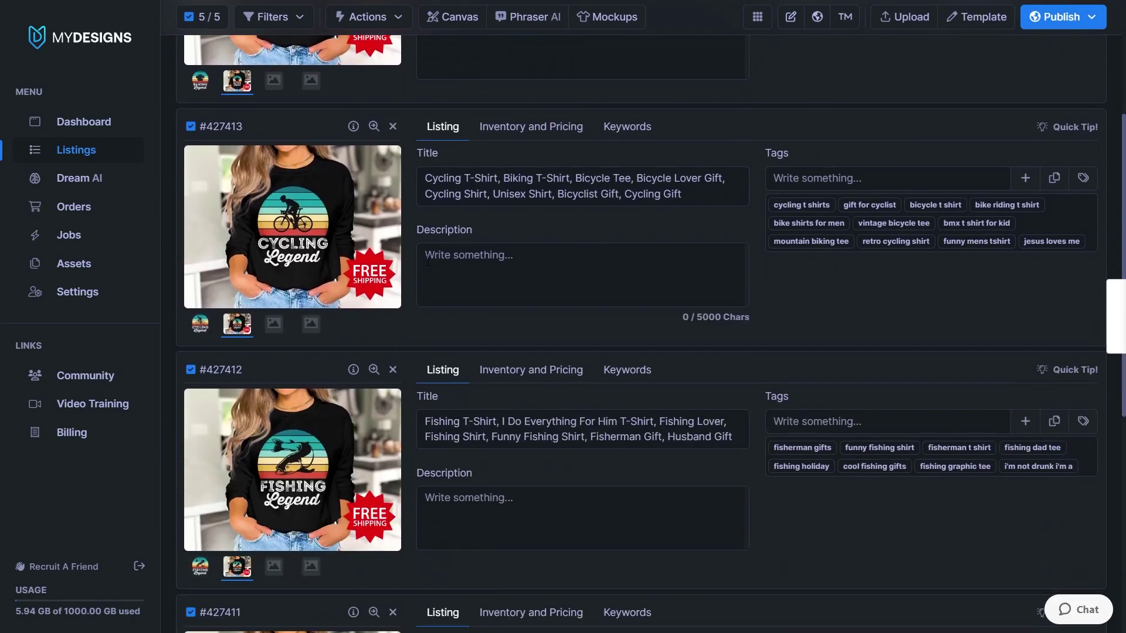
scroll(390, 343, "down", 4)
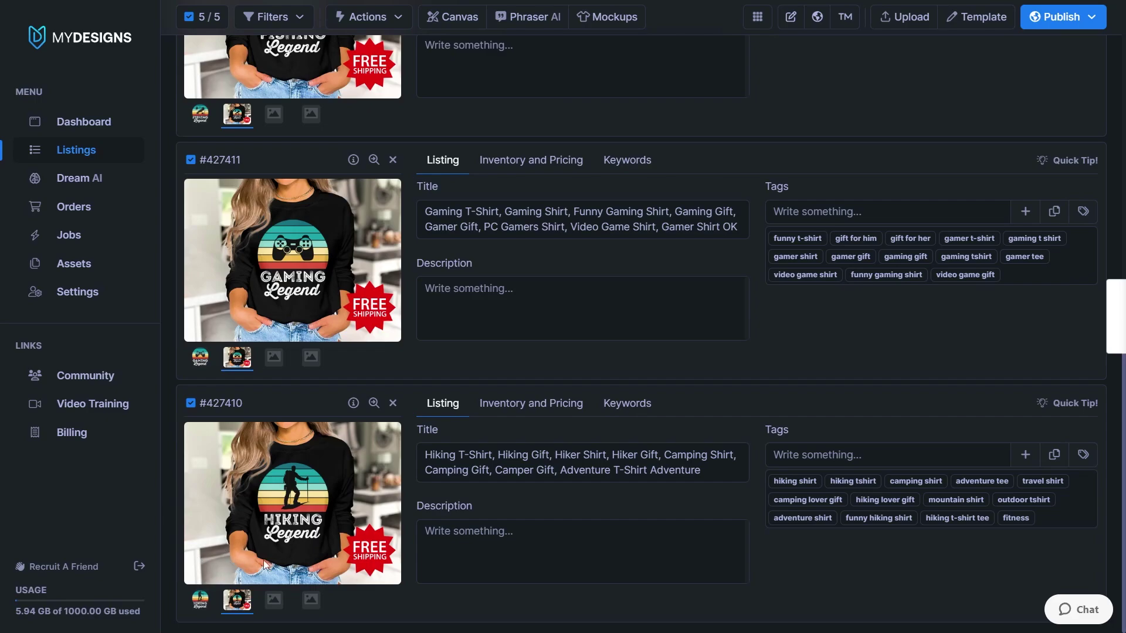
scroll(343, 530, "up", 7)
scroll(353, 521, "up", 5)
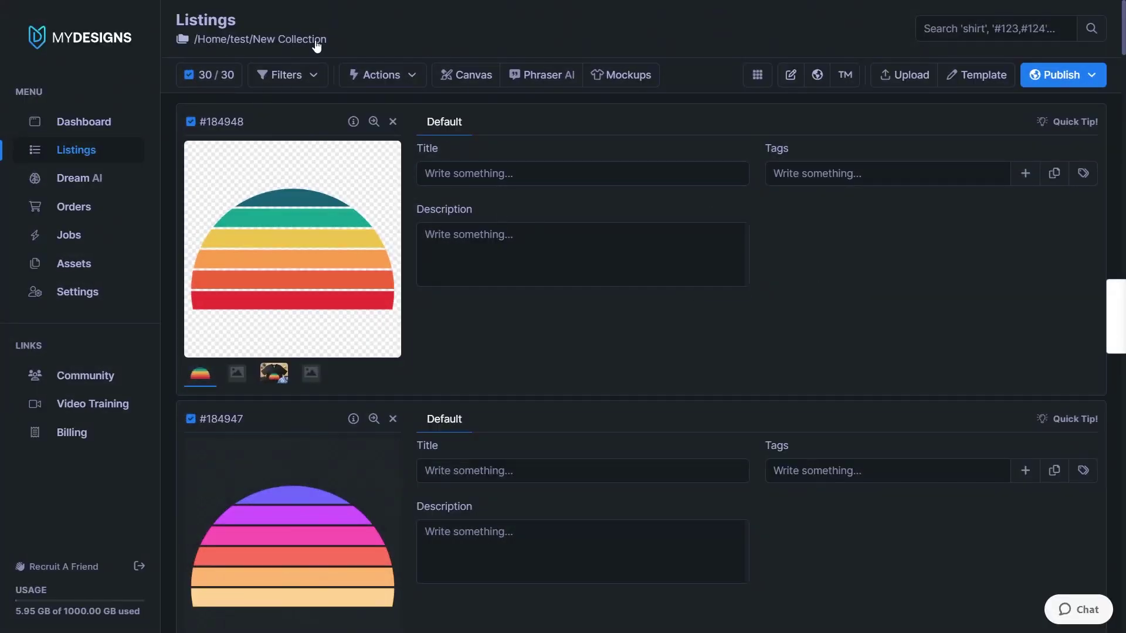
Show t-shirt mockup previews for the sunset listings, including #184948 and #184947.
left_click(456, 237)
scroll(484, 280, "down", 7)
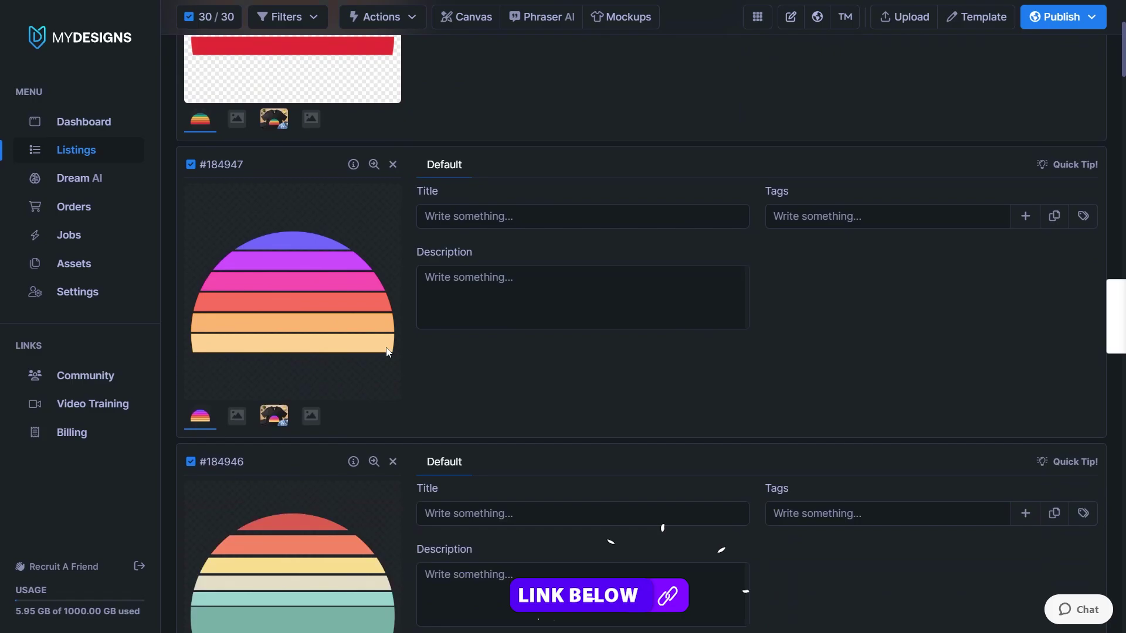
scroll(363, 442, "down", 17)
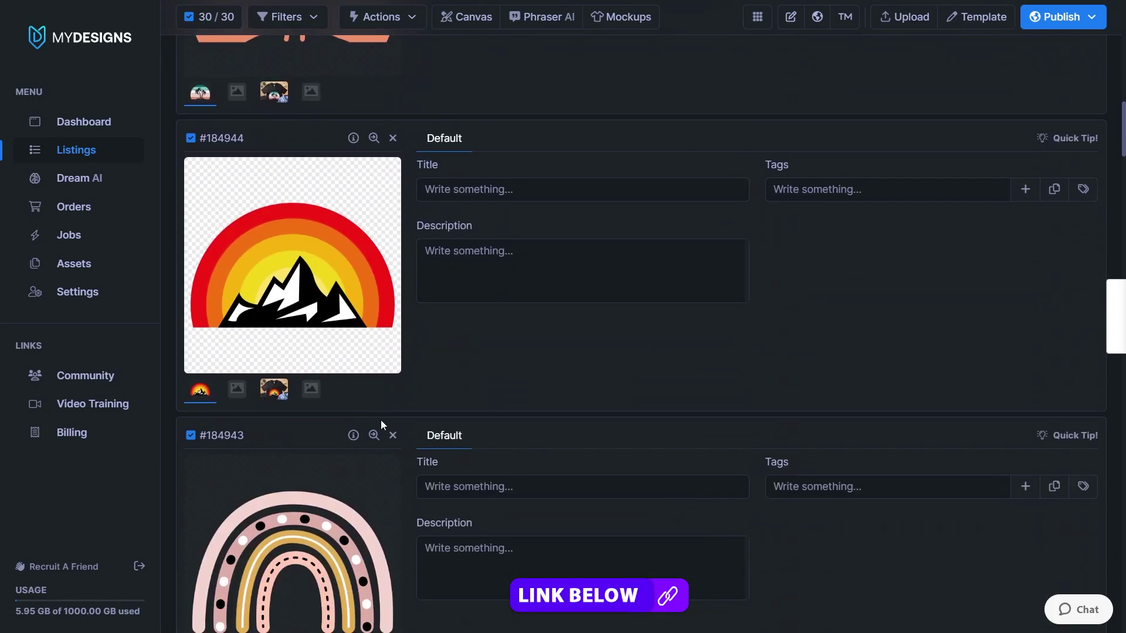
scroll(528, 469, "down", 3)
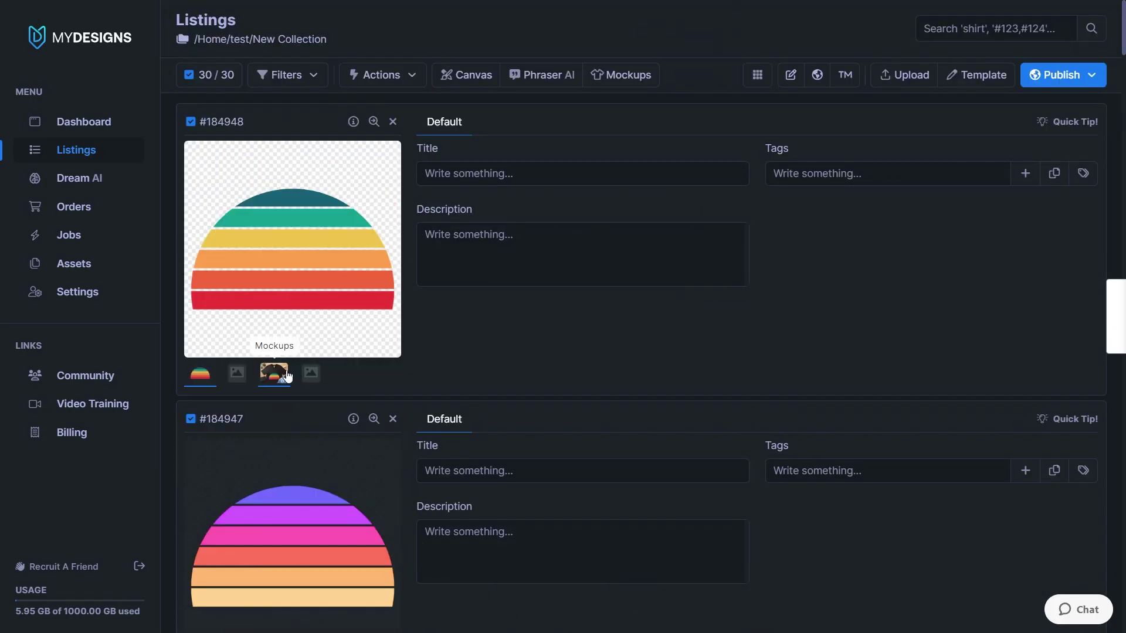
left_click(274, 374)
left_click(277, 321)
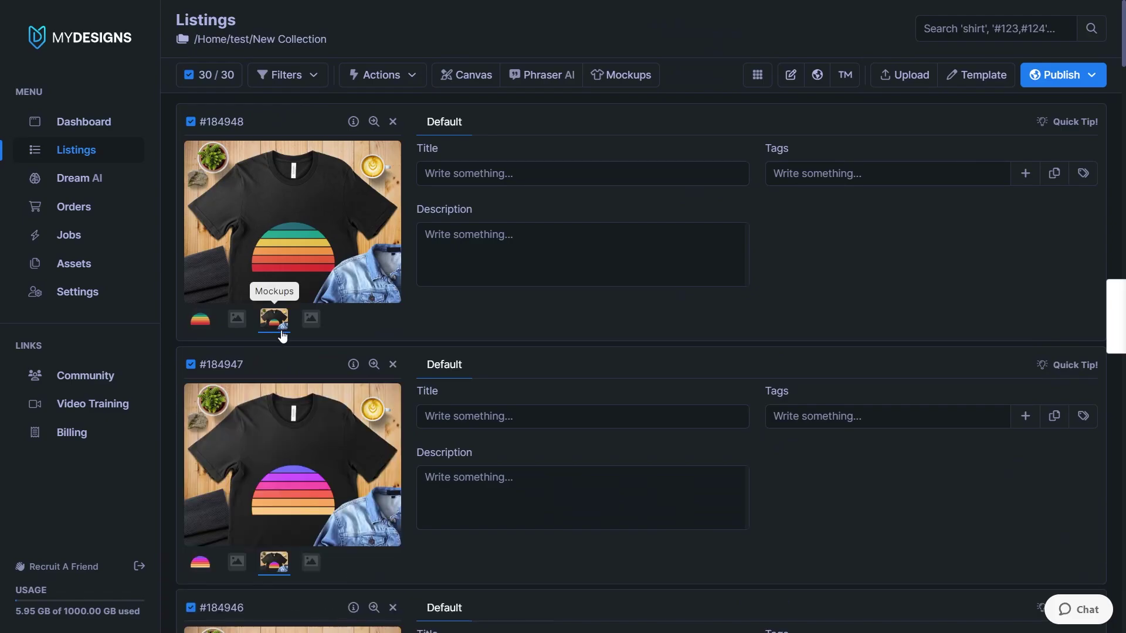
Scroll back to the top and open the Canvas editor for all 30 selected listings.
scroll(309, 347, "down", 3)
scroll(308, 347, "down", 4)
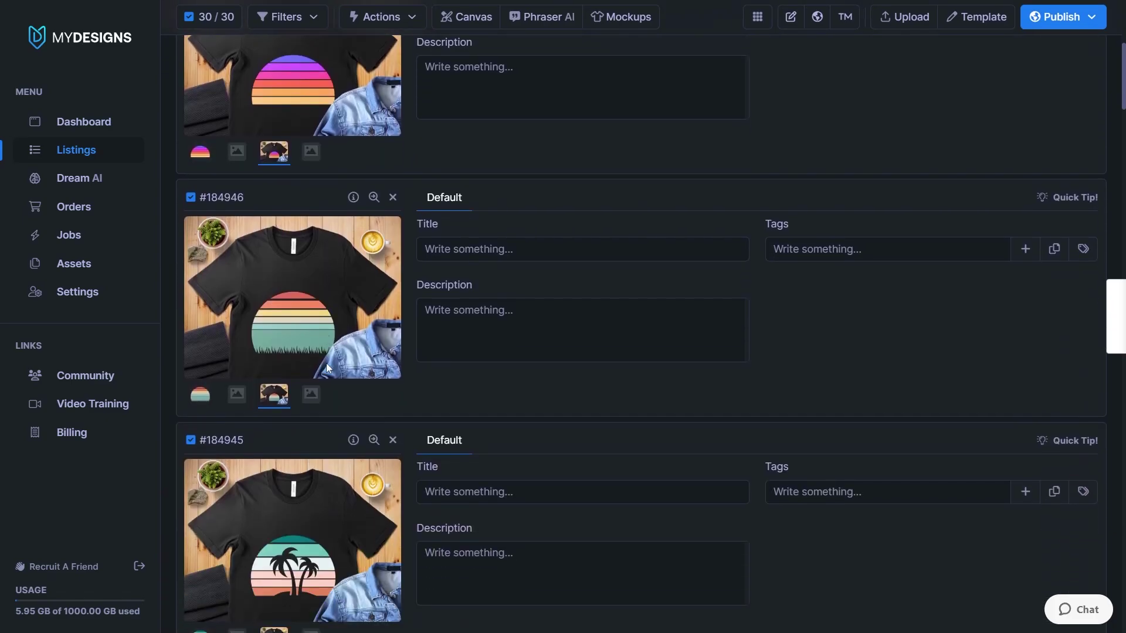
scroll(325, 367, "down", 5)
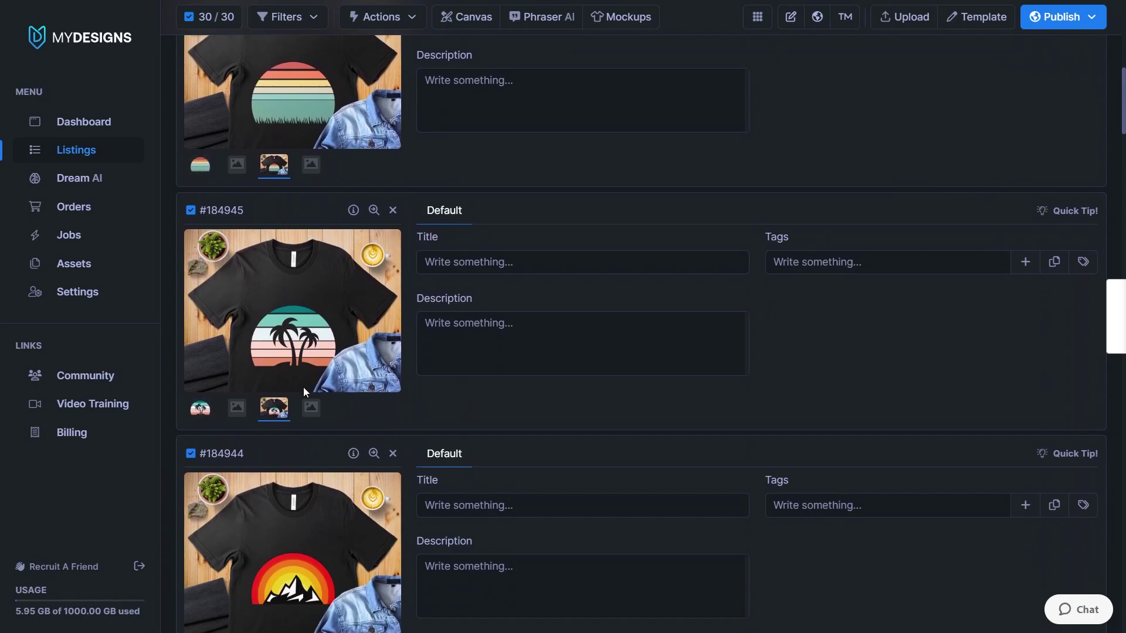
scroll(299, 356, "down", 5)
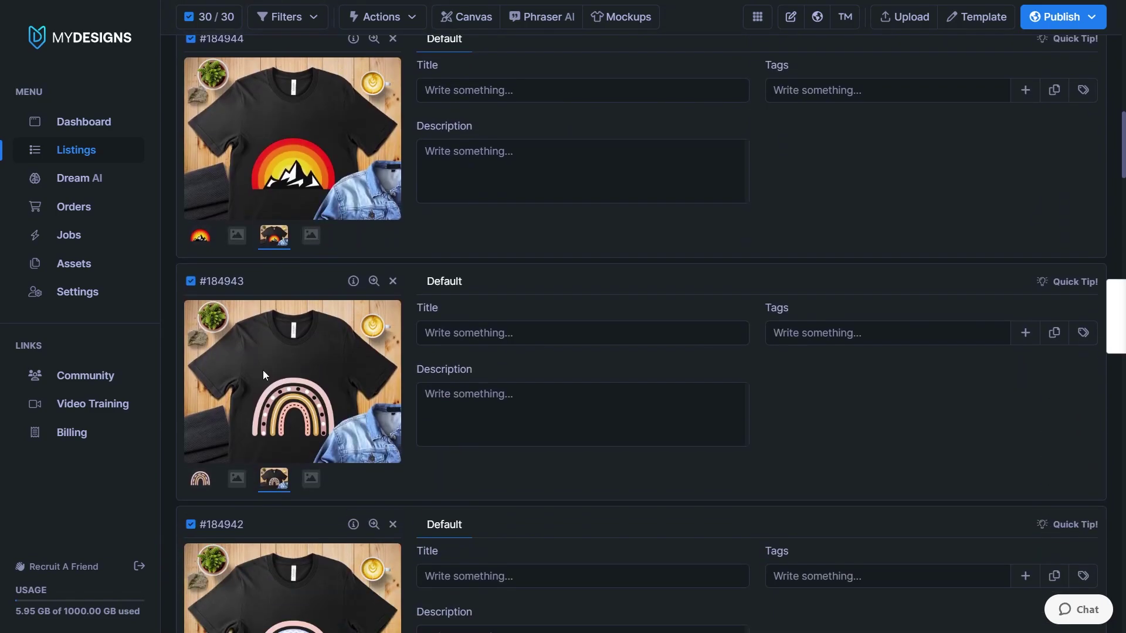
scroll(319, 395, "down", 2)
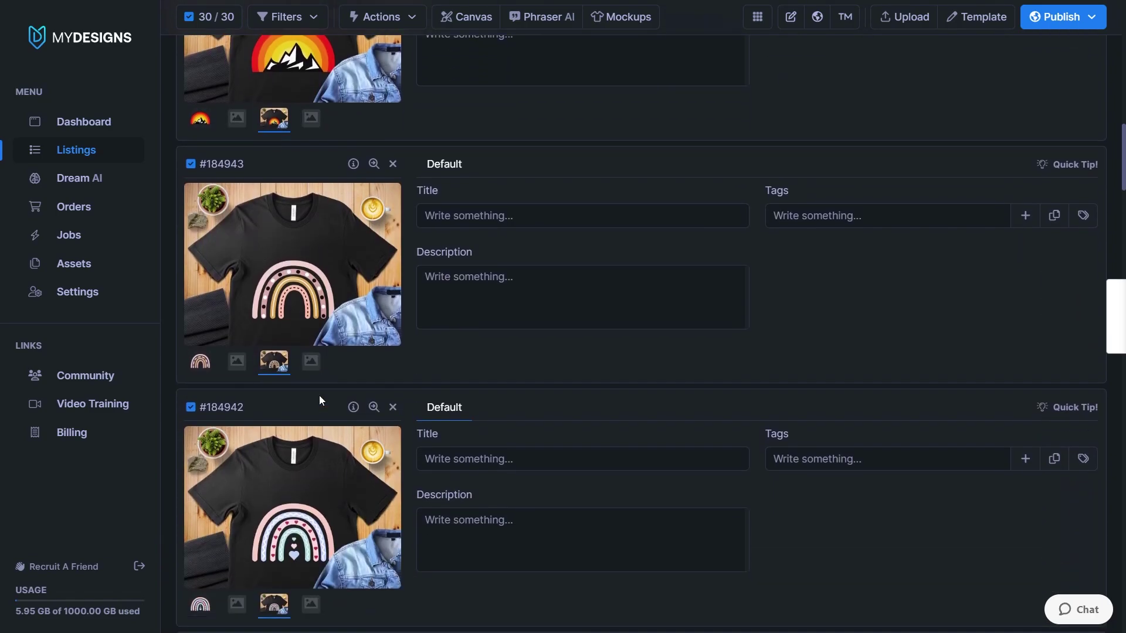
scroll(314, 380, "down", 4)
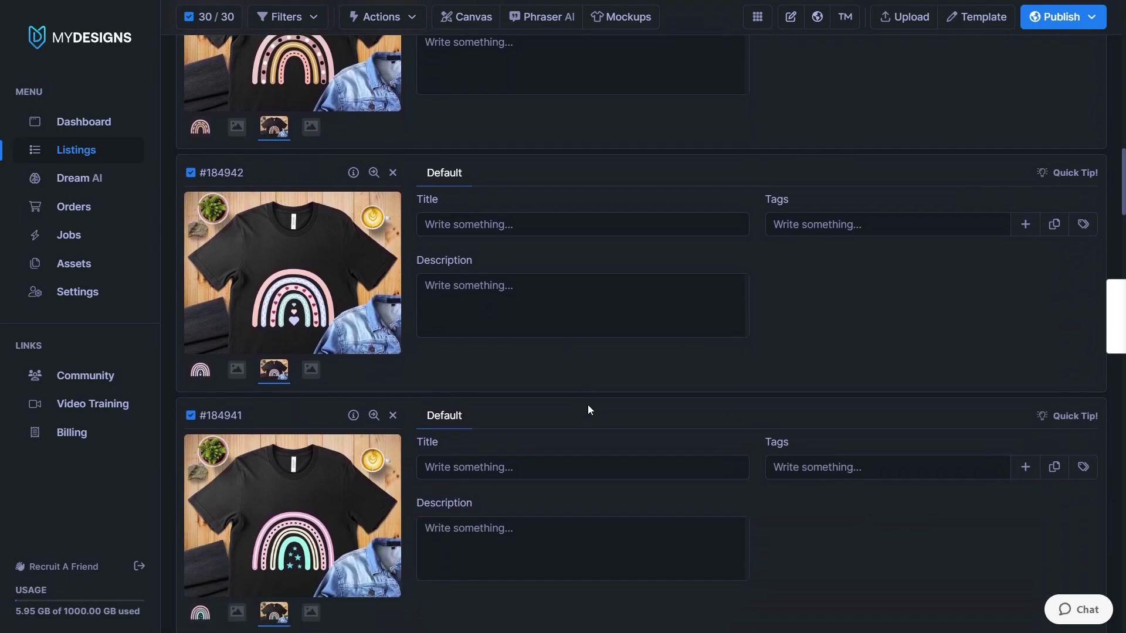
scroll(674, 405, "up", 20)
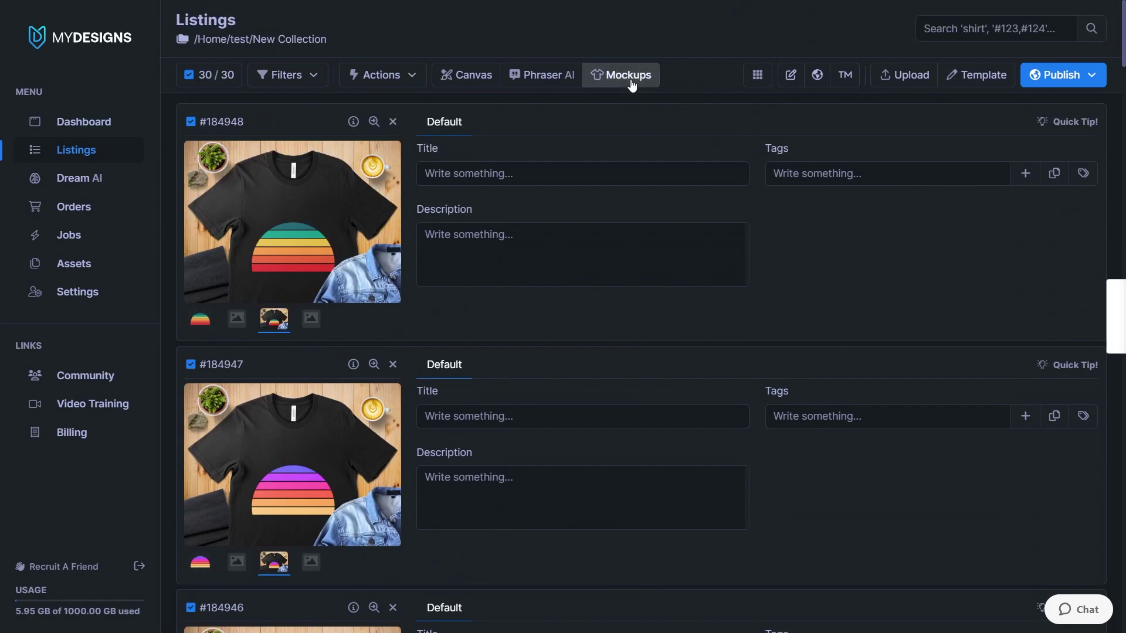
left_click(473, 175)
left_click(471, 109)
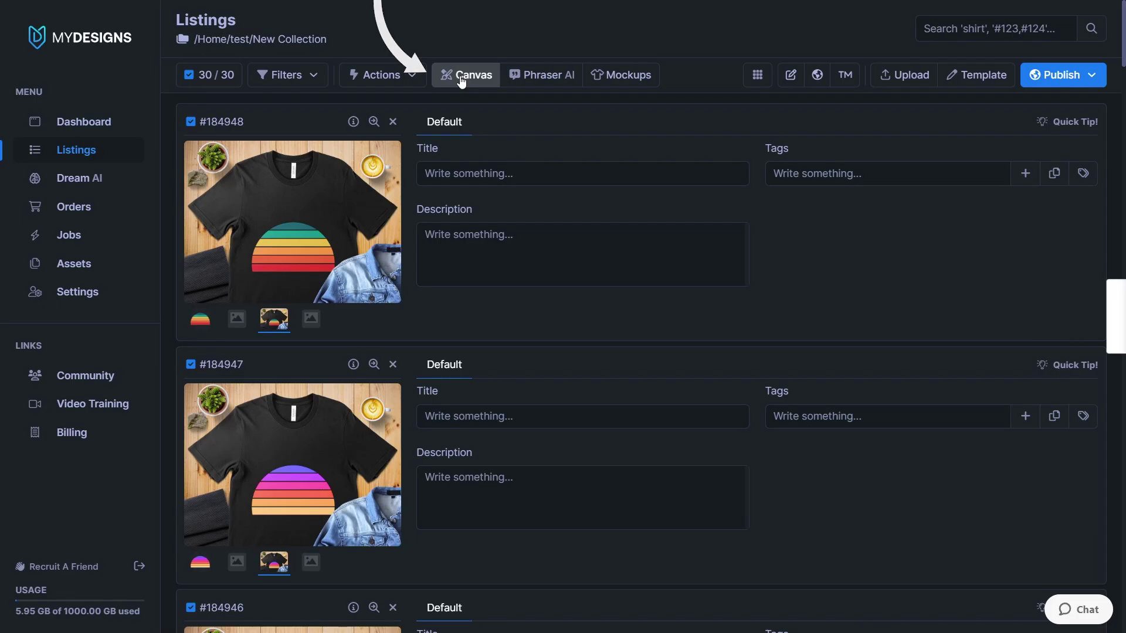
left_click(460, 77)
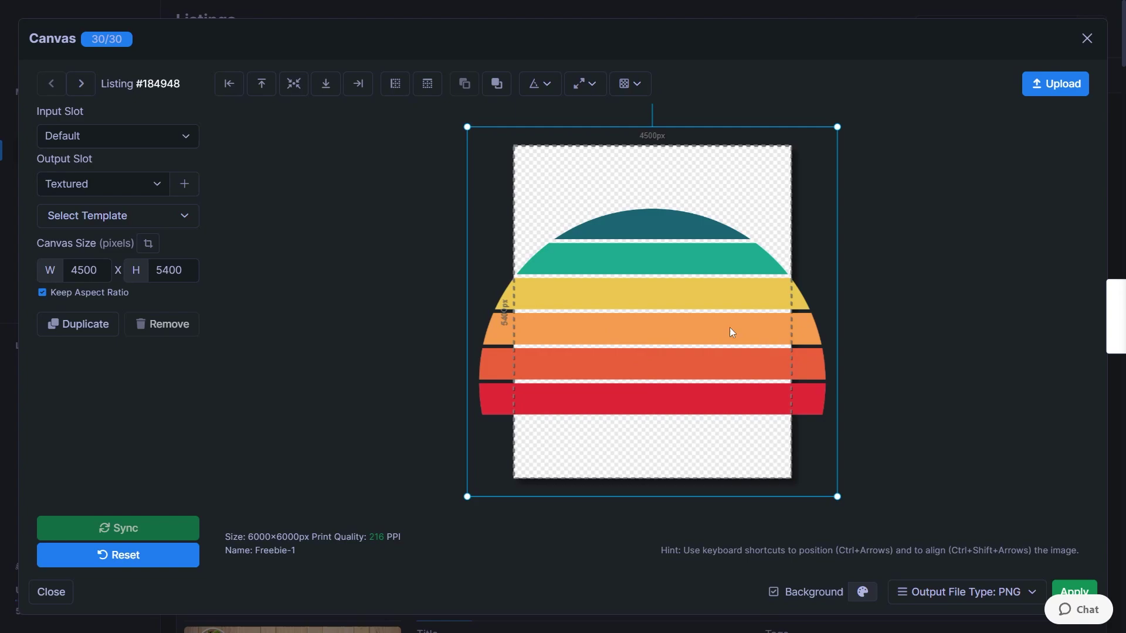
With Default as input slot, shrink the sunset design to 4610px and centre it horizontally.
left_click(153, 144)
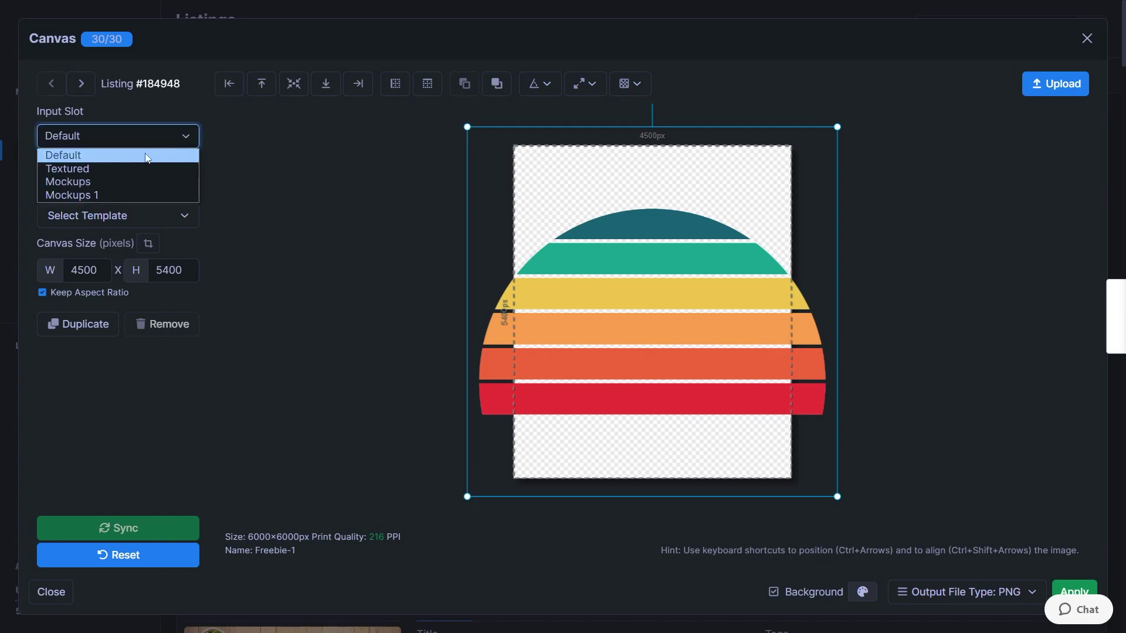
left_click(120, 155)
left_click(228, 164)
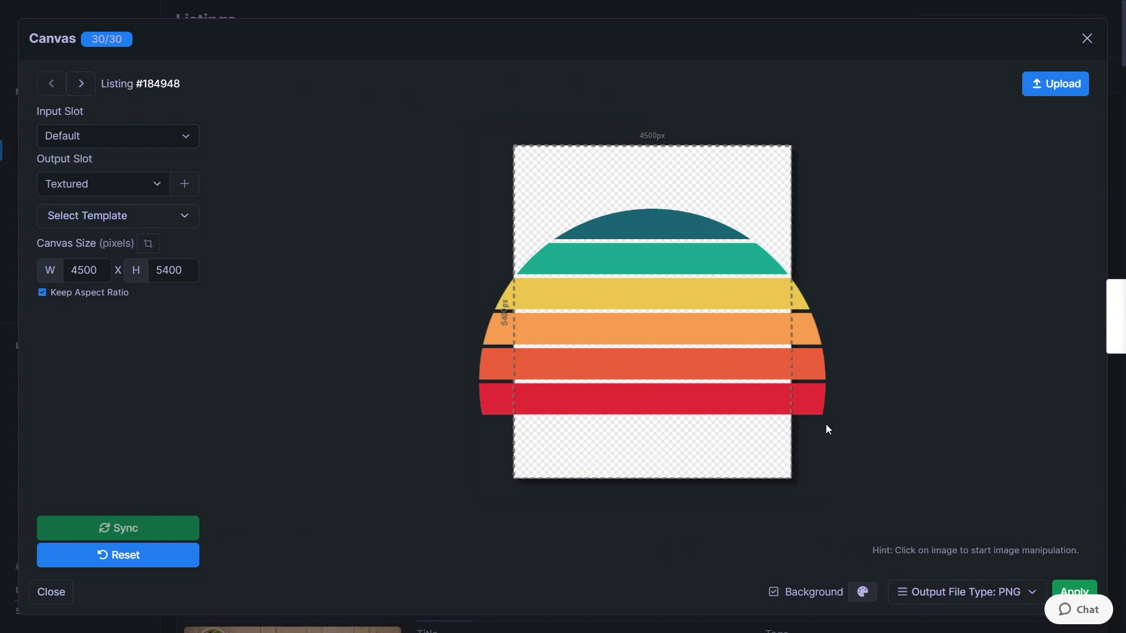
left_click(709, 327)
left_click_drag(837, 496, 772, 464)
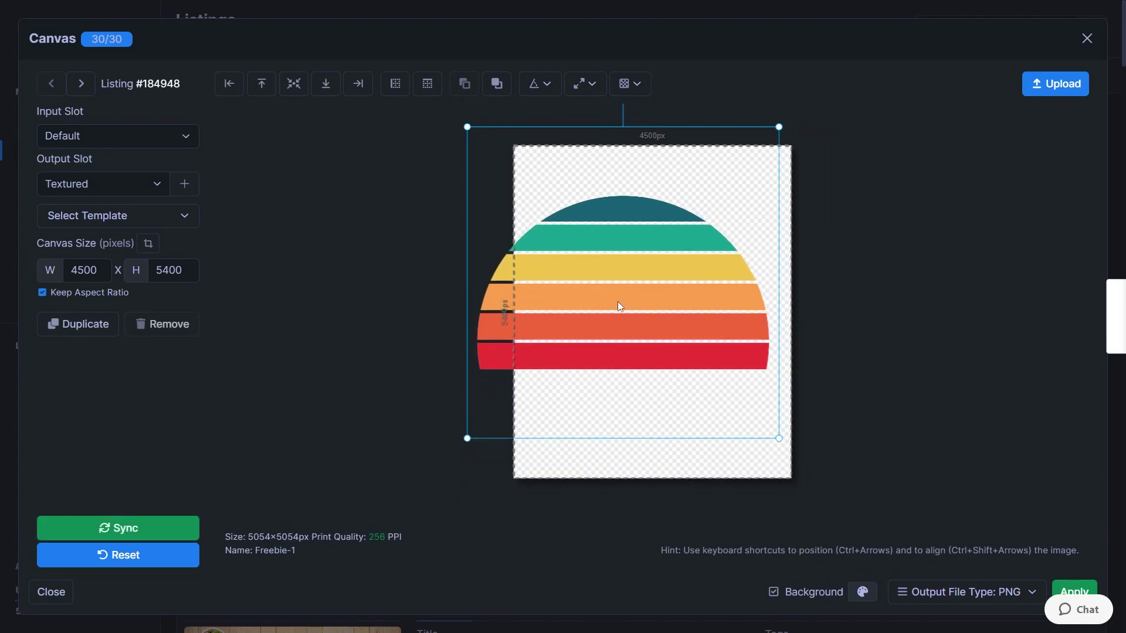
left_click_drag(617, 302, 650, 255)
left_click_drag(817, 399, 795, 380)
left_click_drag(698, 269, 706, 276)
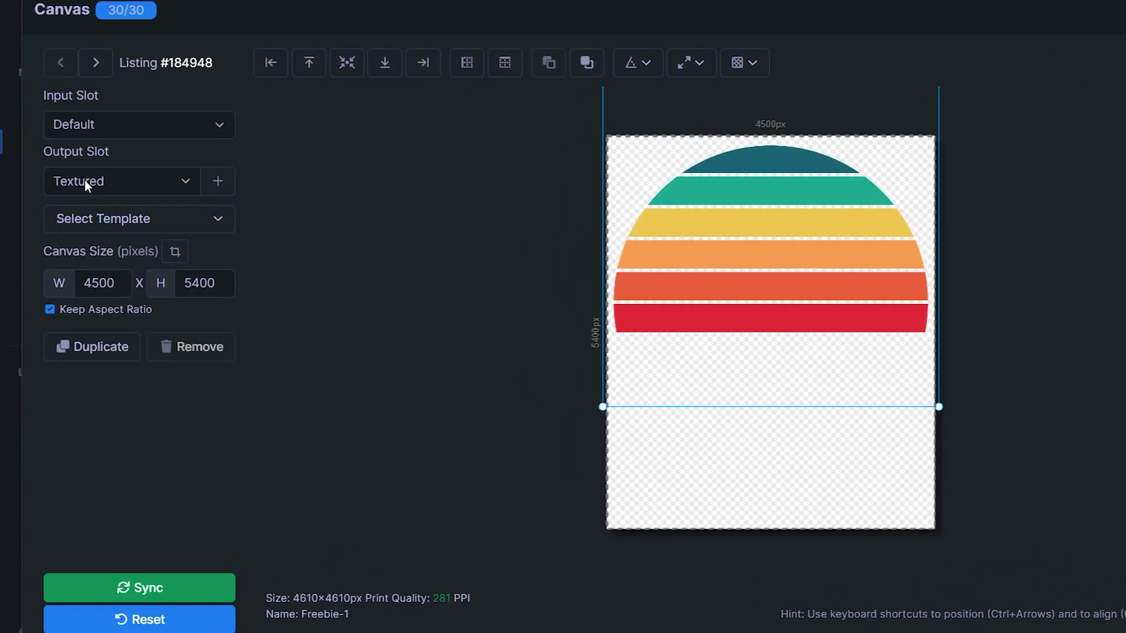
Set the output slot to Default and sync the layout to all 30 listings.
left_click(85, 183)
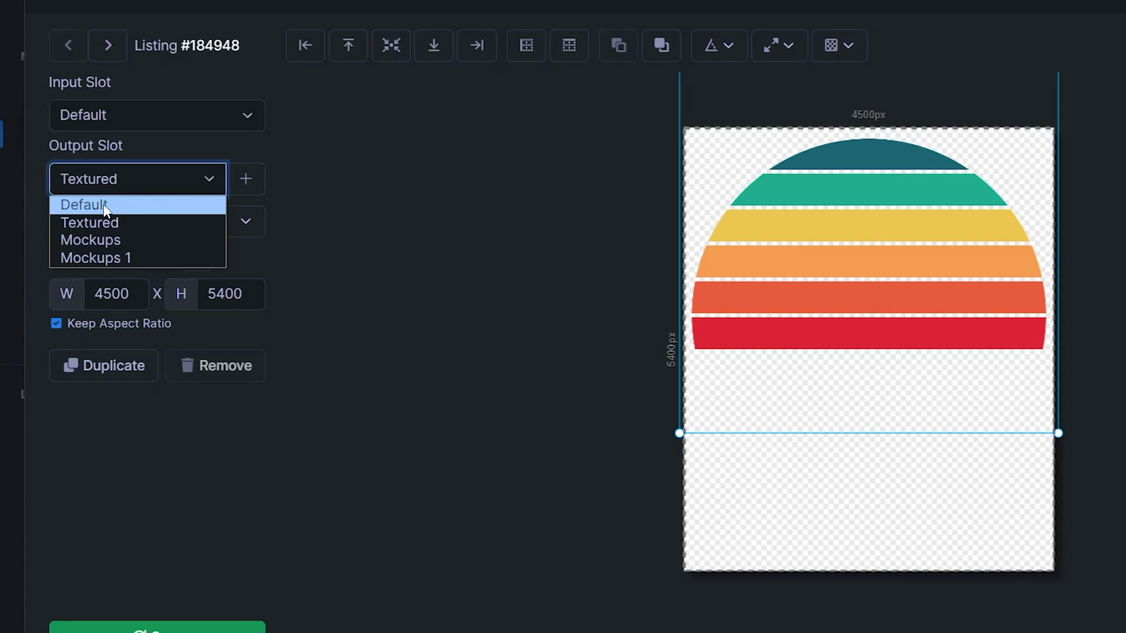
left_click(127, 207)
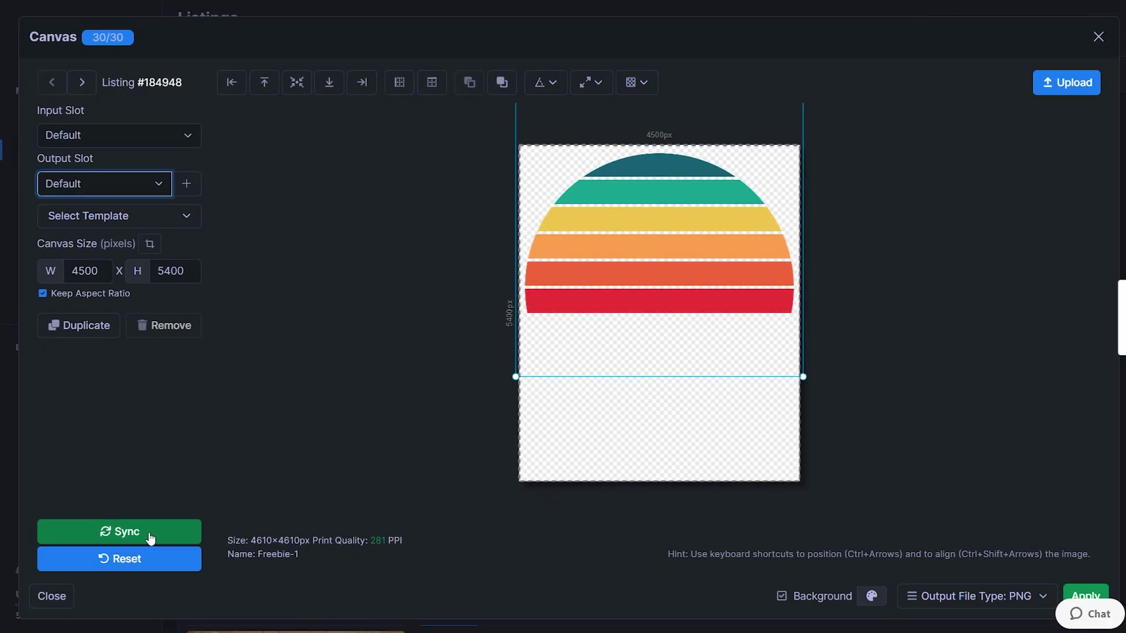
left_click(150, 536)
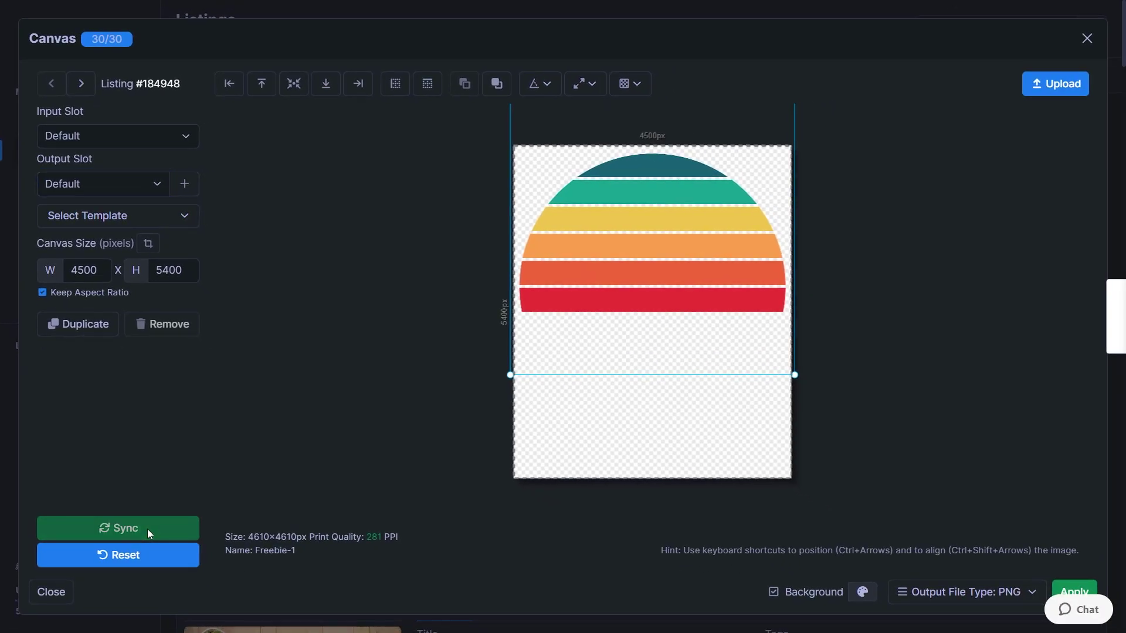
Lower the grass sunset and palm-tree designs slightly on their canvases.
left_click(80, 88)
left_click(83, 88)
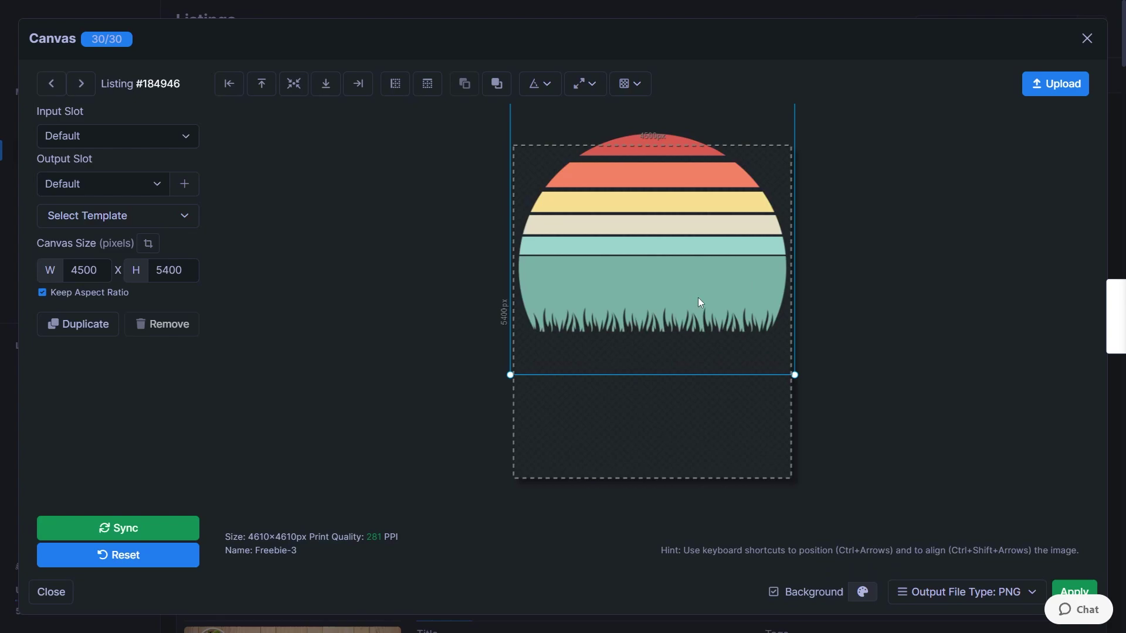
left_click_drag(626, 249, 625, 269)
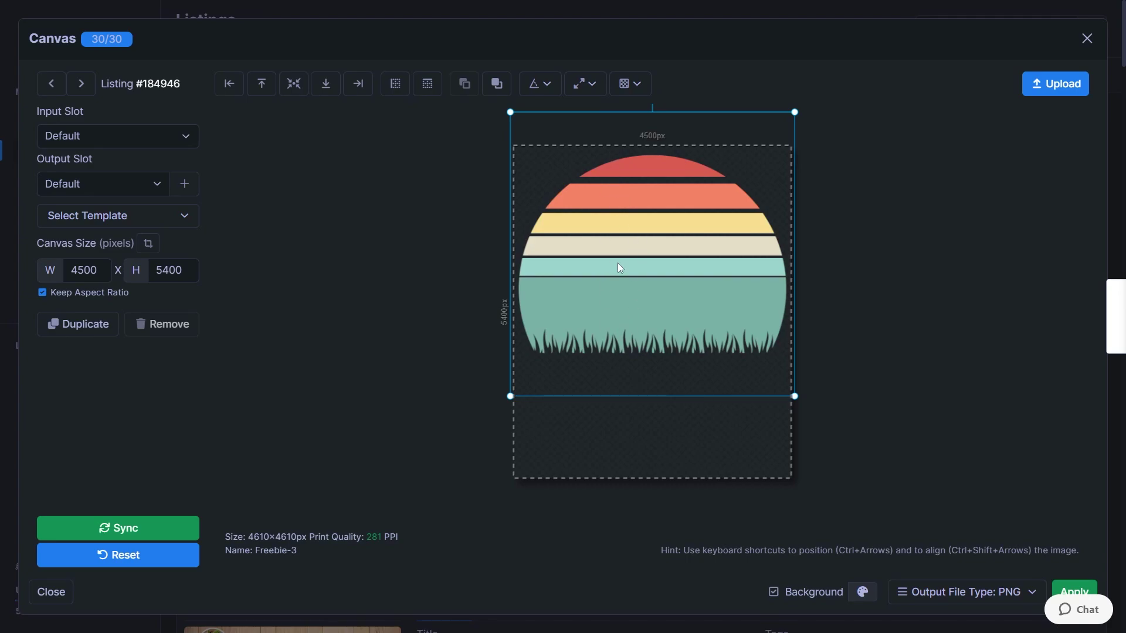
left_click(81, 83)
left_click_drag(672, 252, 670, 289)
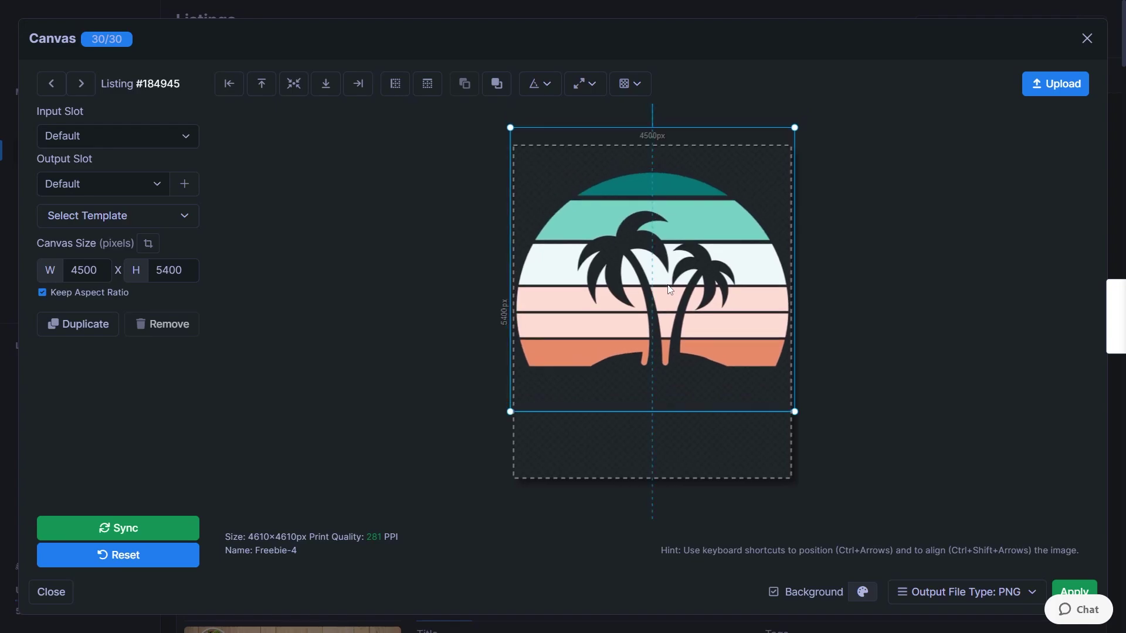
Review the mountain and rainbow listings, then apply and overwrite all Default slot files.
left_click(178, 522)
left_click(51, 83)
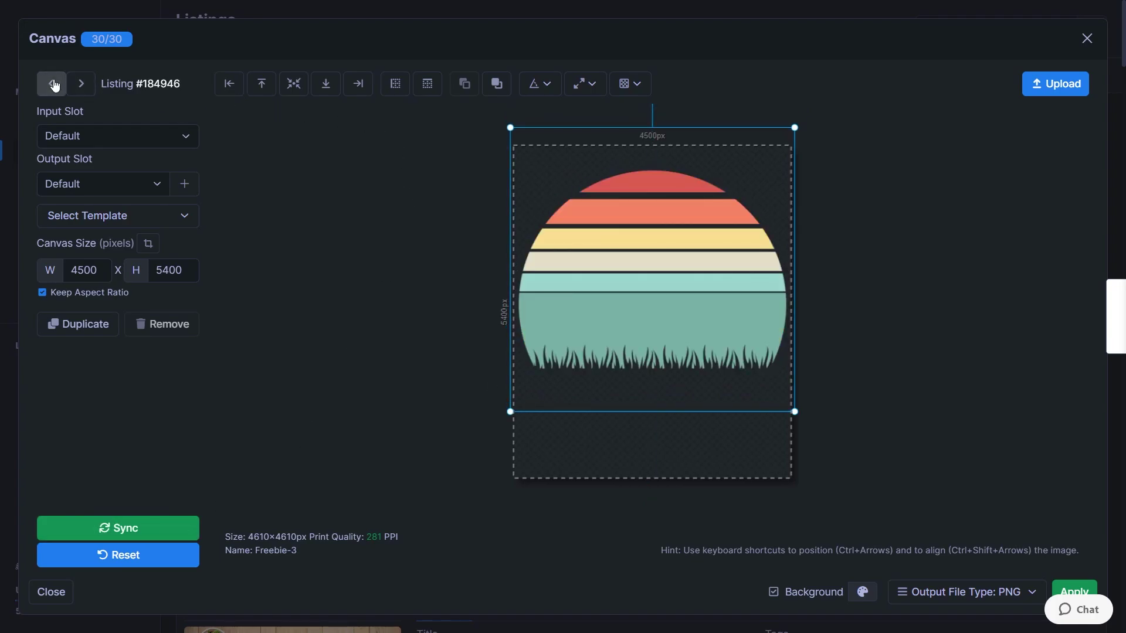
left_click(51, 83)
left_click(82, 84)
left_click(82, 84)
left_click(82, 84)
left_click(82, 84)
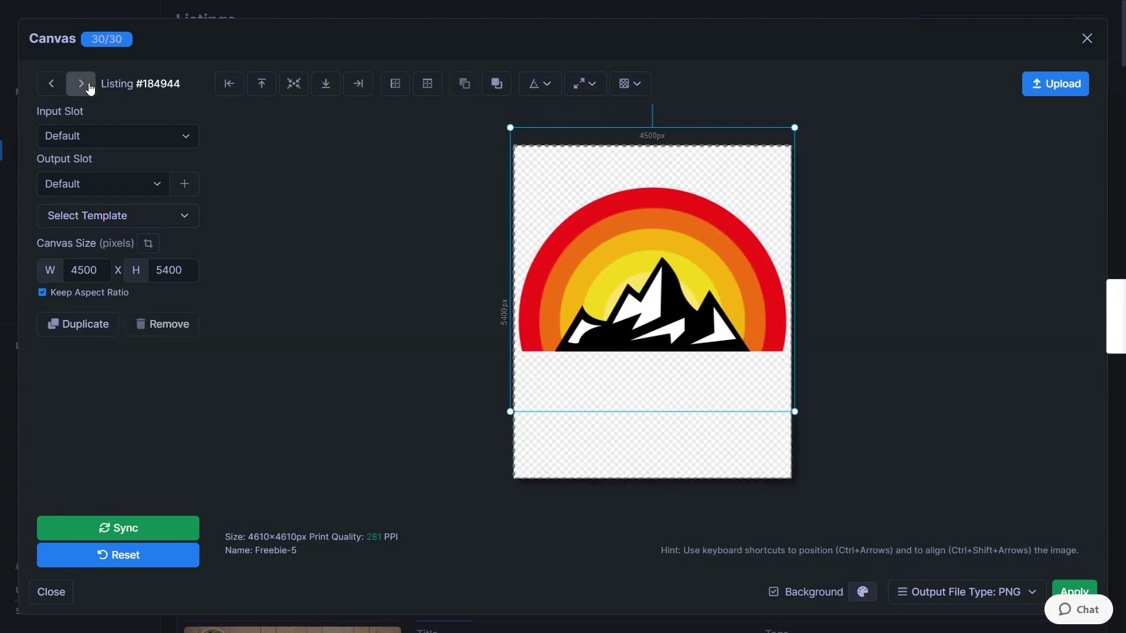
left_click(82, 83)
left_click(88, 85)
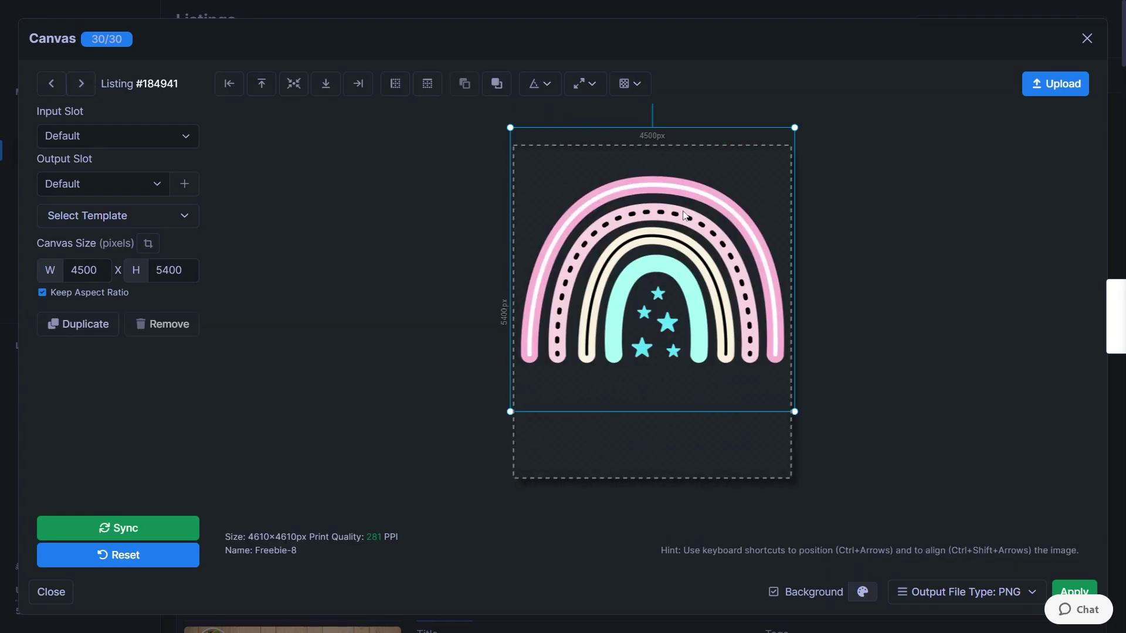
left_click(1076, 592)
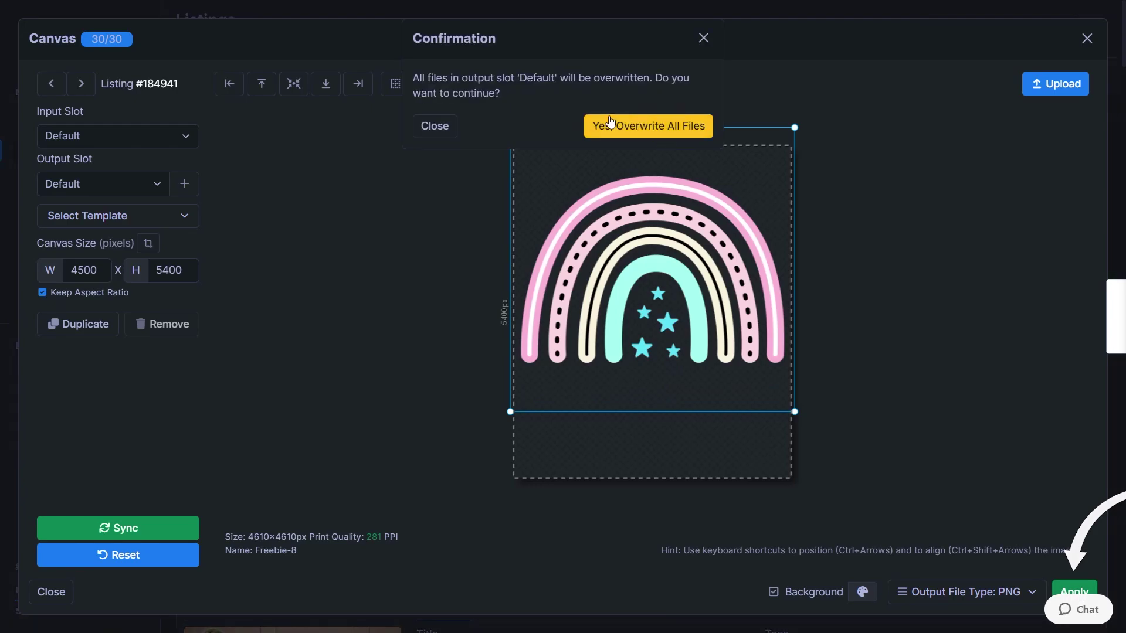
left_click(662, 126)
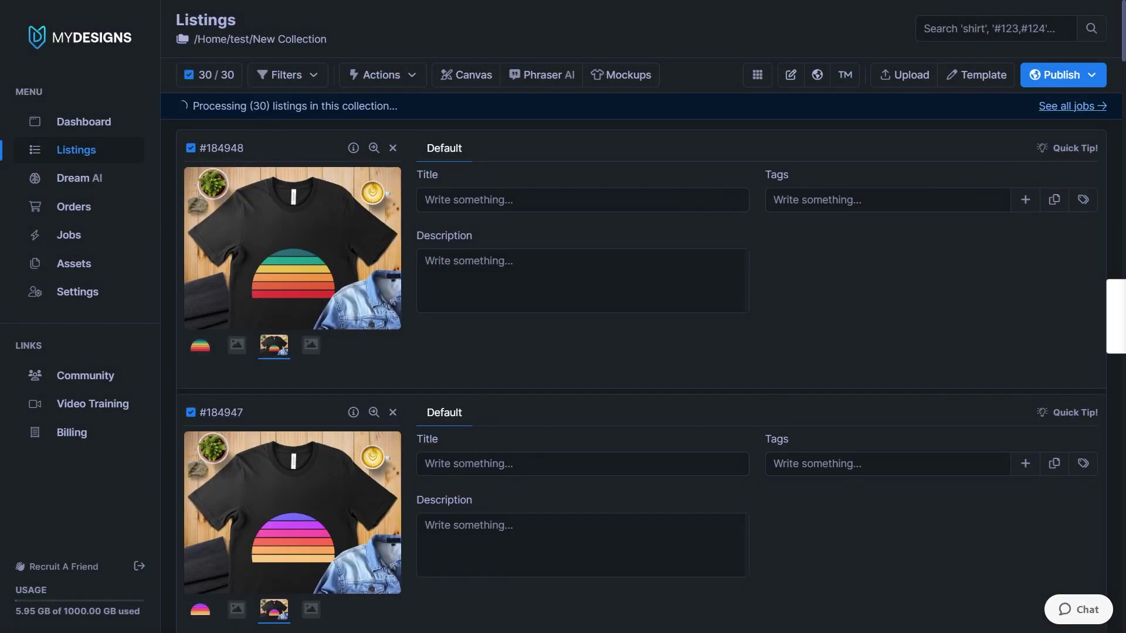
Toggle listing #184948 between its t-shirt mockup and Default design to review the resized sunset.
left_click(204, 349)
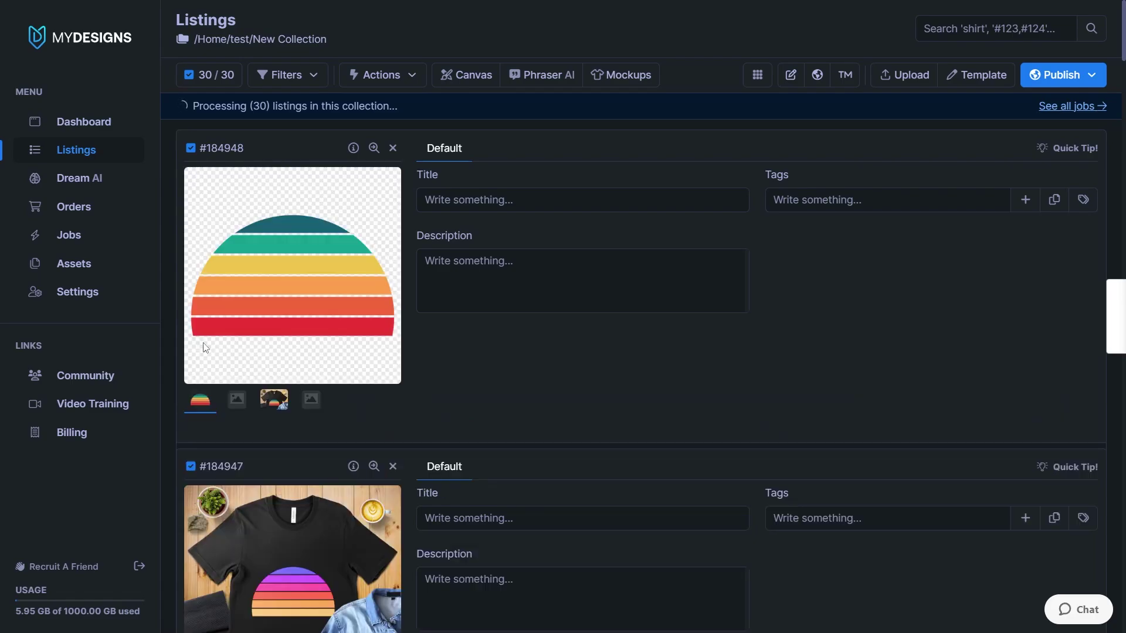
left_click(277, 404)
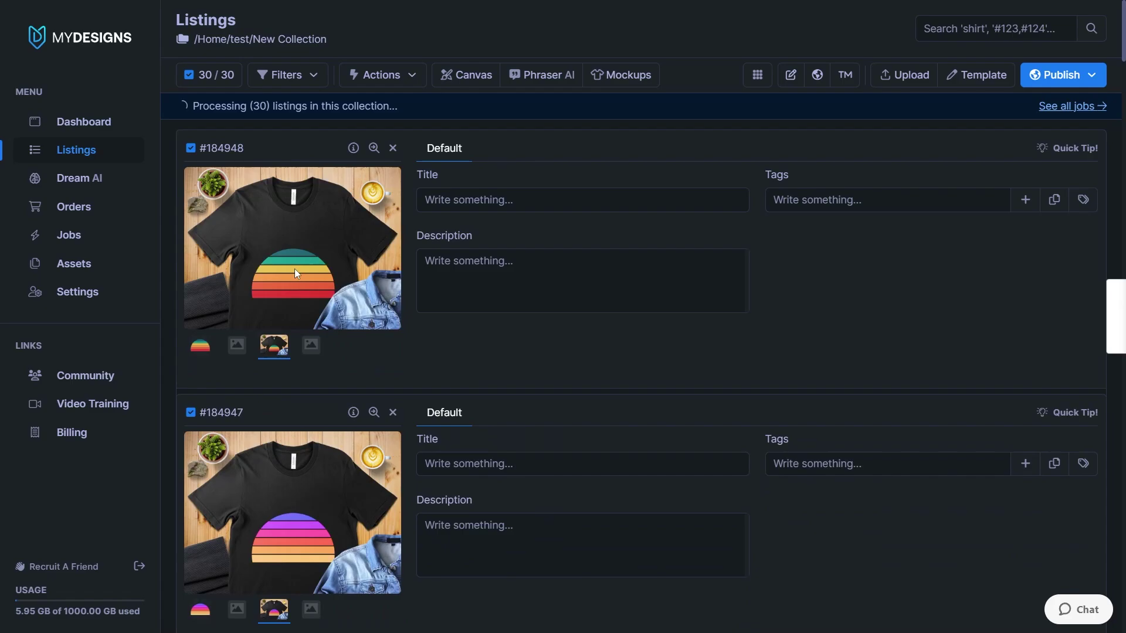
left_click(200, 346)
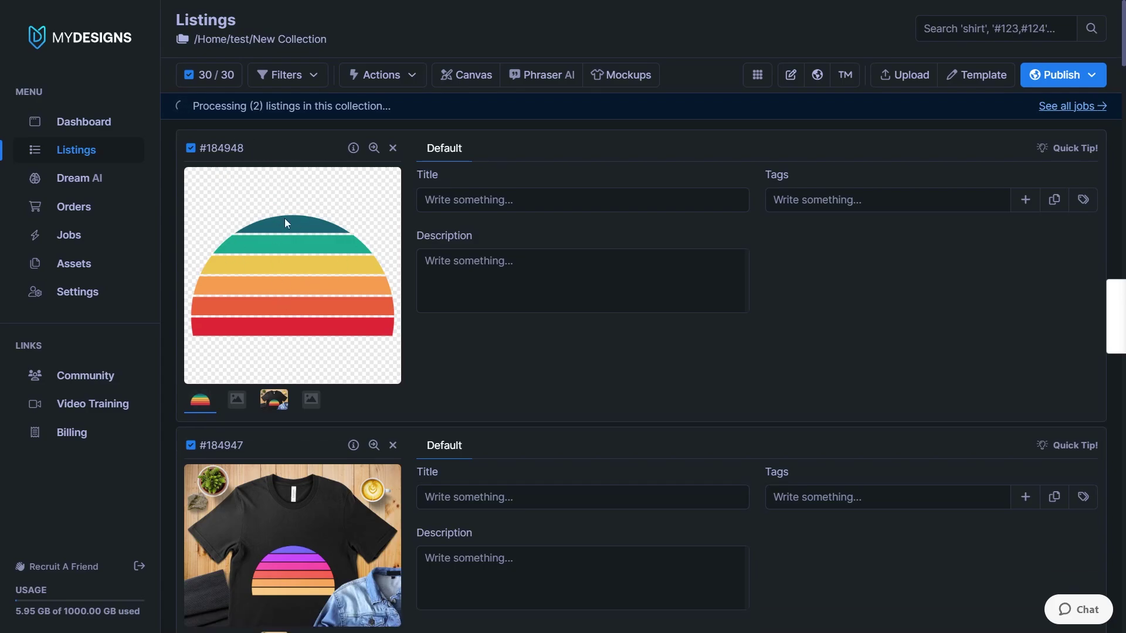
left_click(499, 298)
left_click(399, 230)
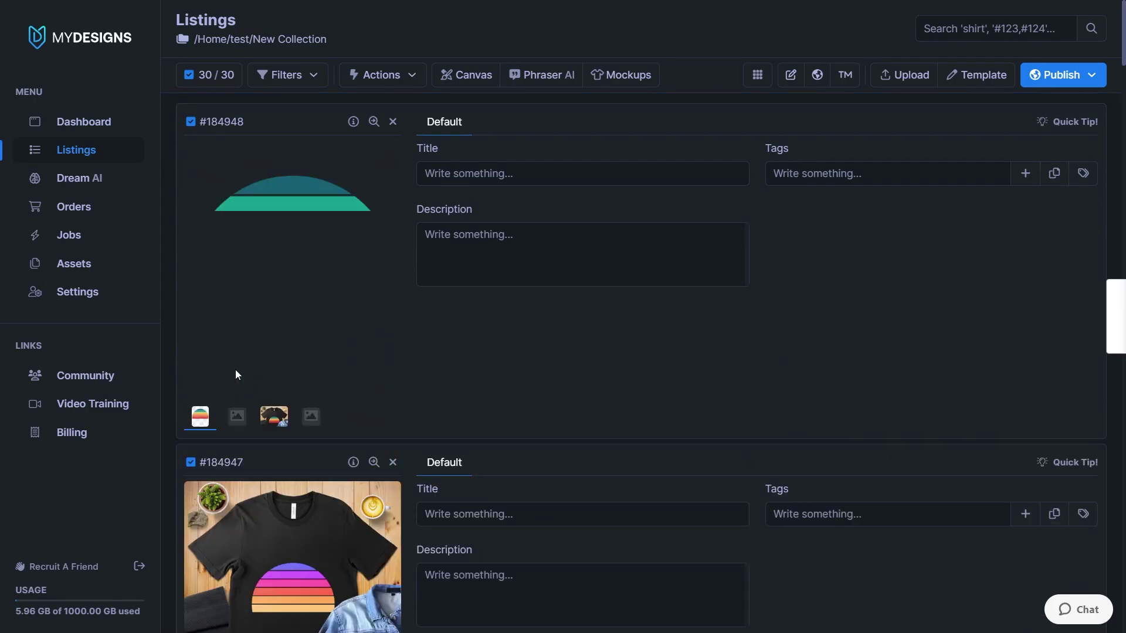
left_click(265, 419)
left_click(200, 319)
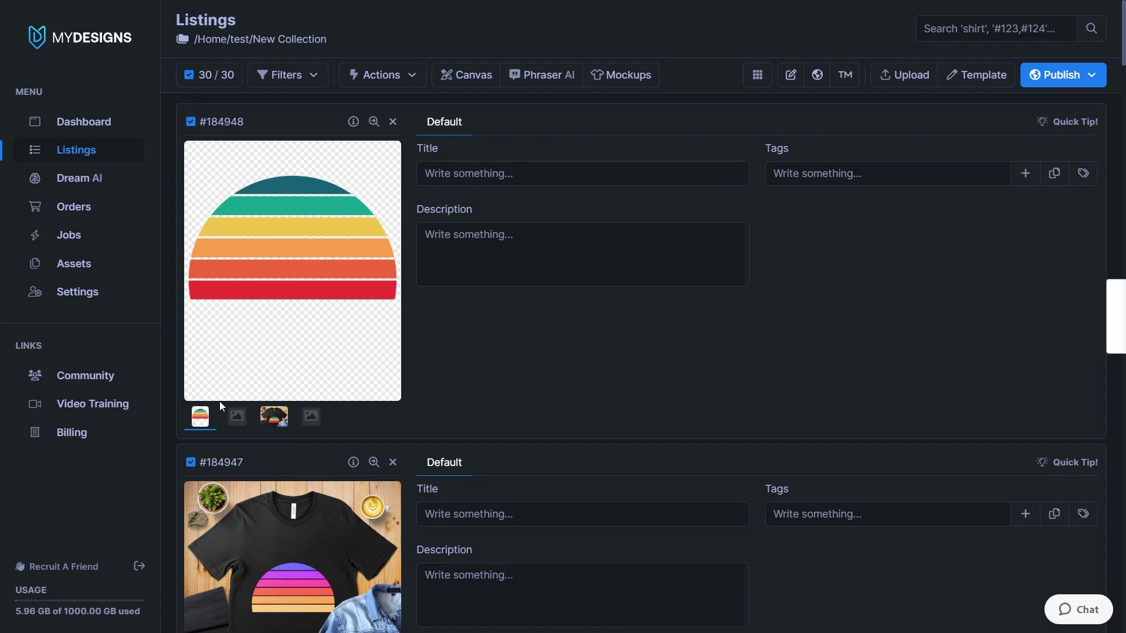
Shrink listing #184948's sunset to 1508×1810 px near the top-right, sync it, and nudge it into place.
left_click(466, 74)
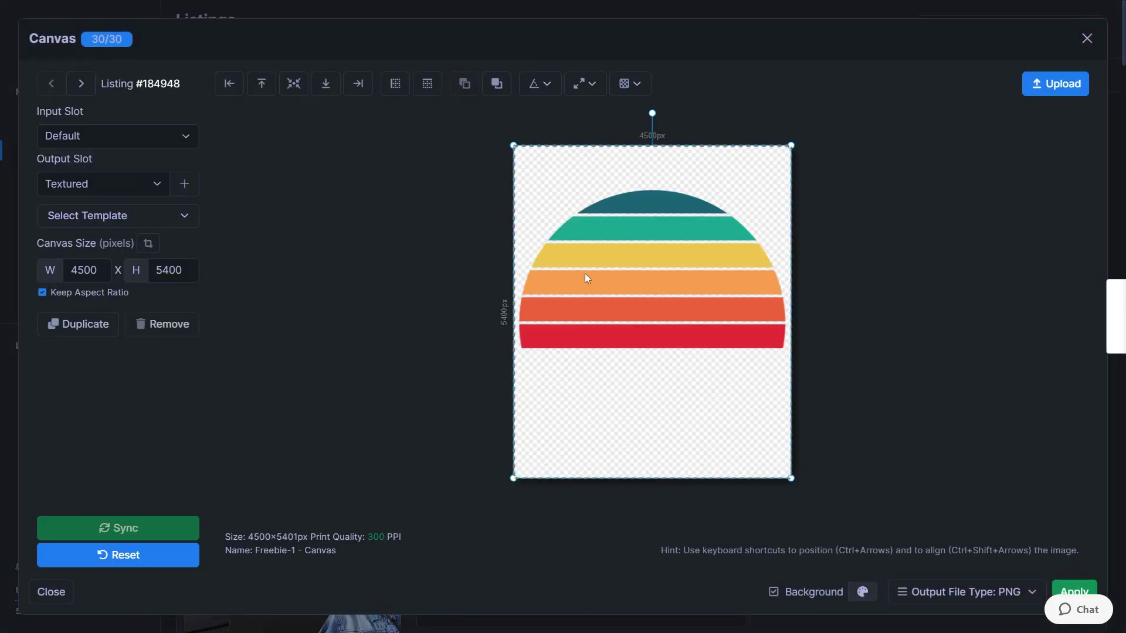
left_click_drag(514, 478, 687, 273)
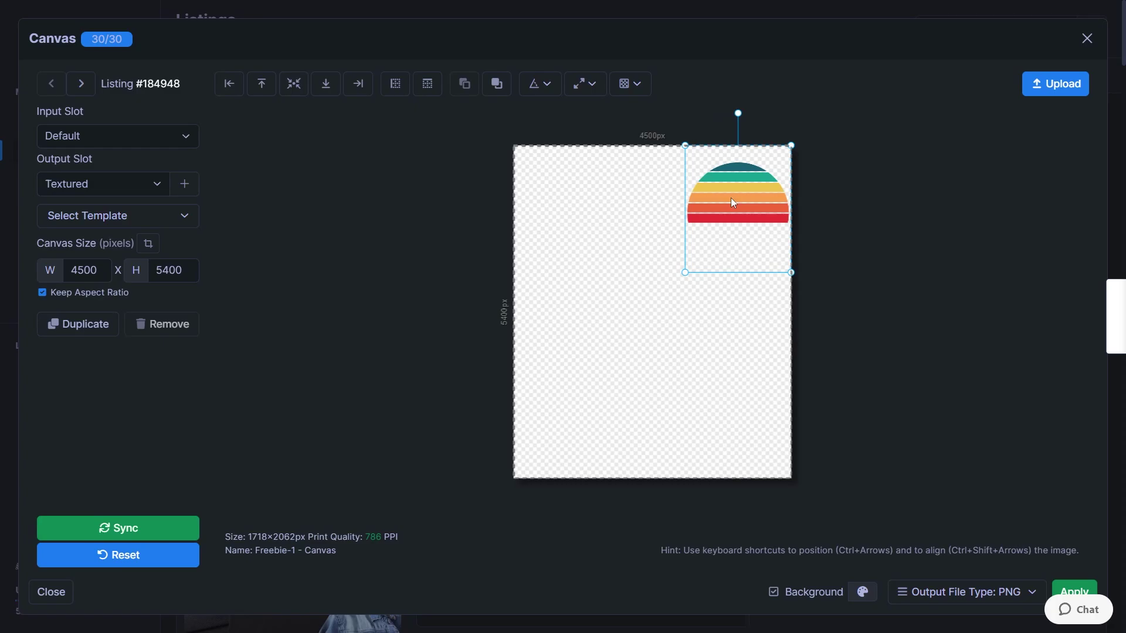
mouse_move(731, 198)
left_mouse_down()
mouse_move(712, 211)
mouse_move(729, 210)
left_mouse_up()
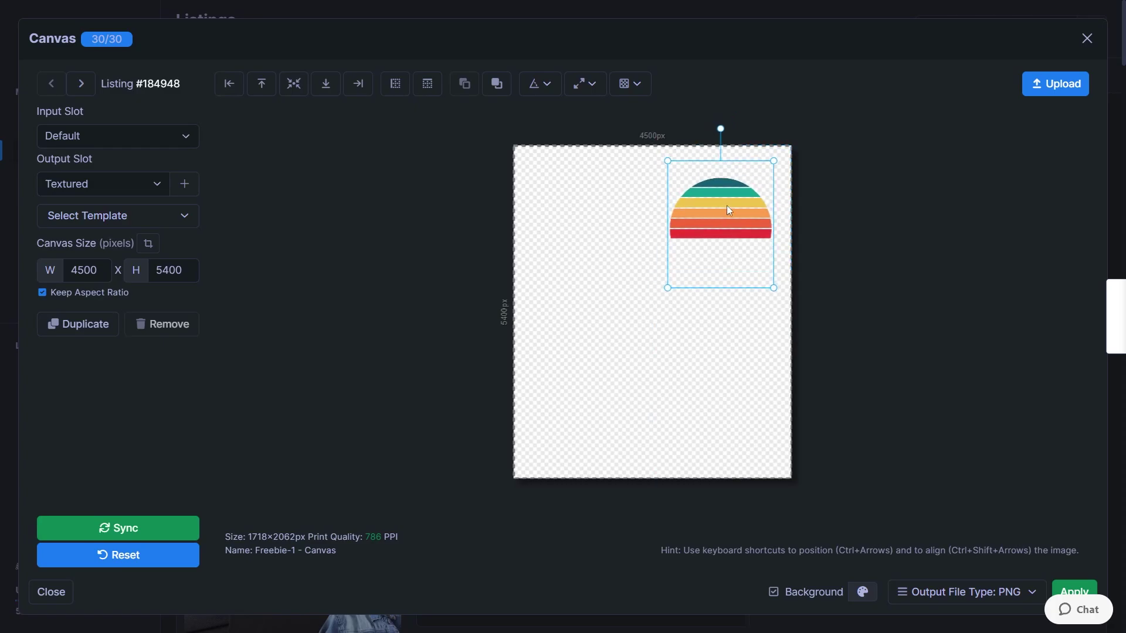
left_click_drag(667, 289, 680, 272)
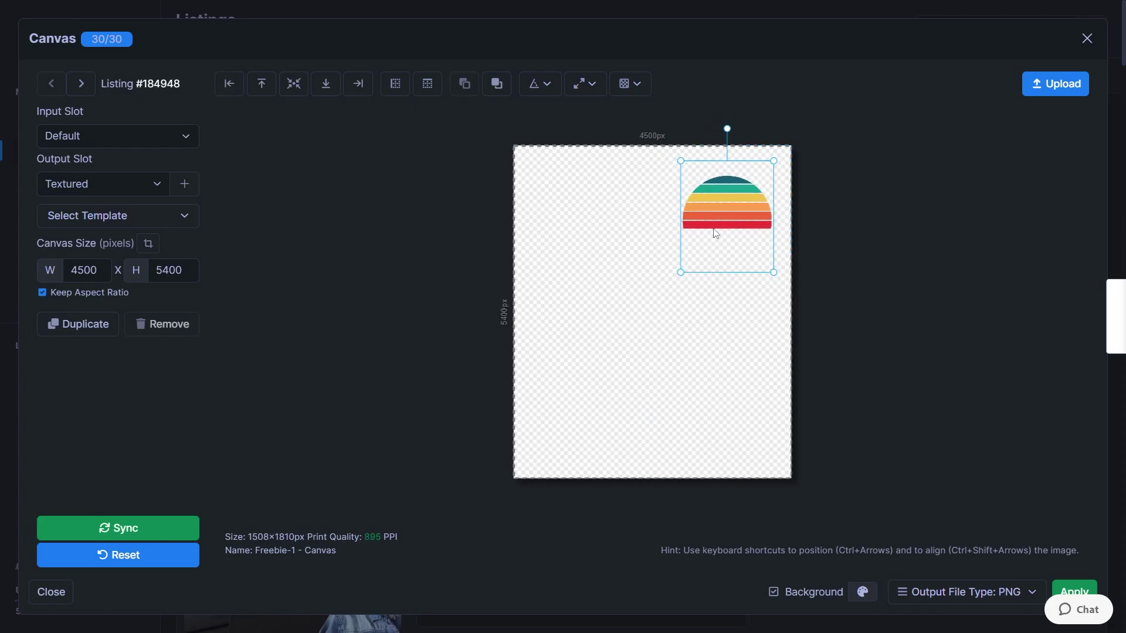
mouse_move(713, 233)
left_mouse_down()
mouse_move(731, 244)
mouse_move(719, 231)
mouse_move(732, 227)
left_mouse_up()
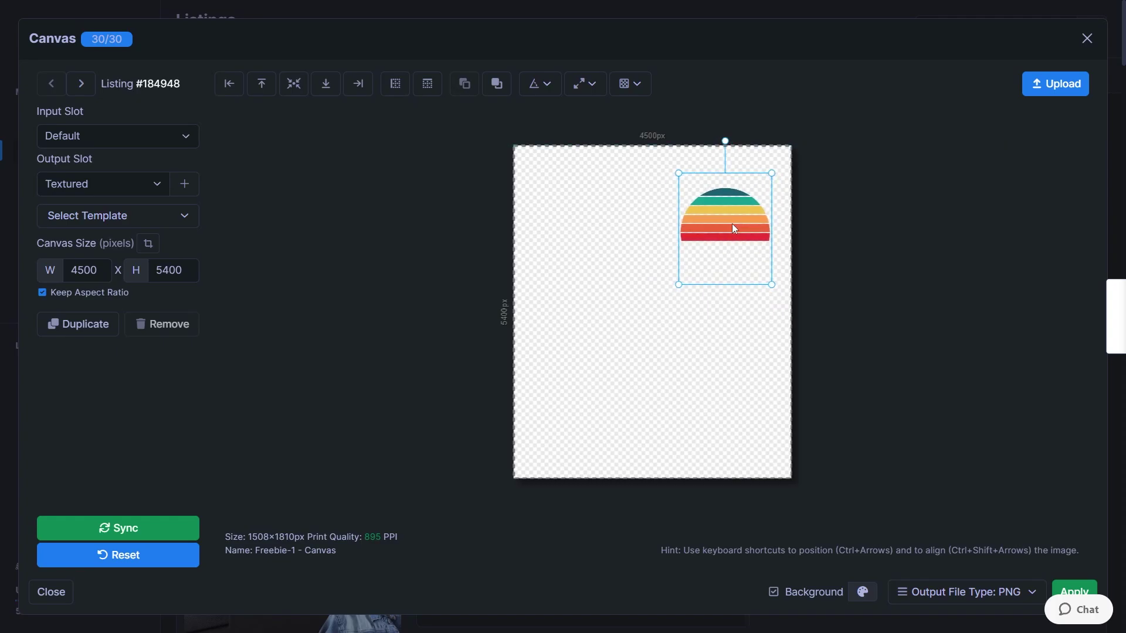
left_click(102, 530)
left_click_drag(731, 258, 714, 240)
key("ctrl+Down")
key("ctrl+Down")
key("ctrl+Down")
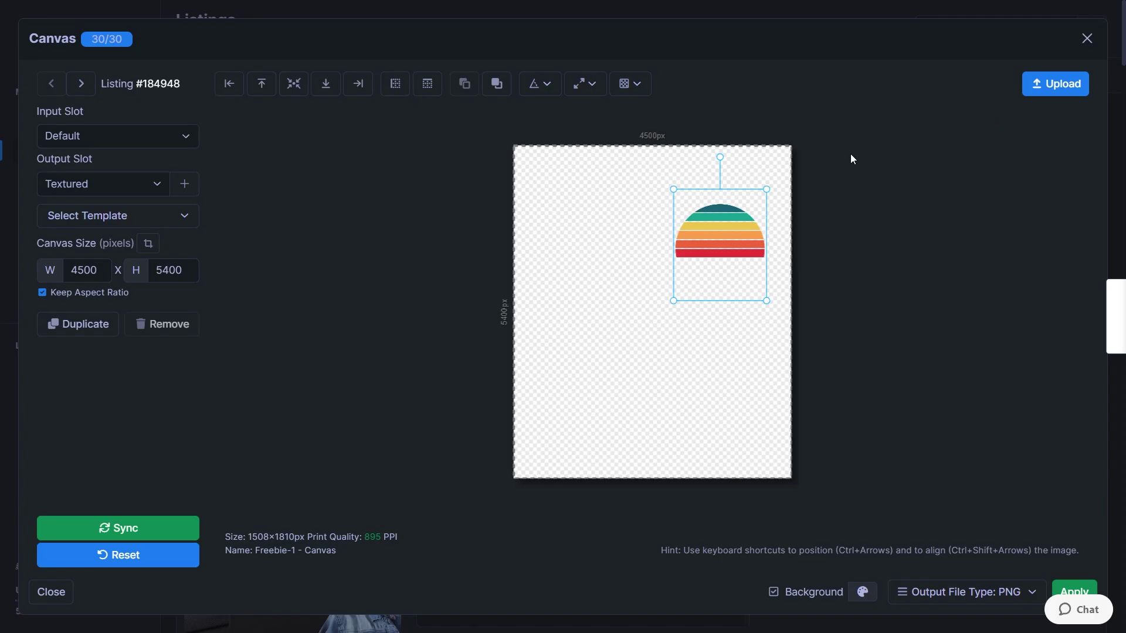
Switch the canvas template to Sticker Sheets 6×4".
left_click(138, 221)
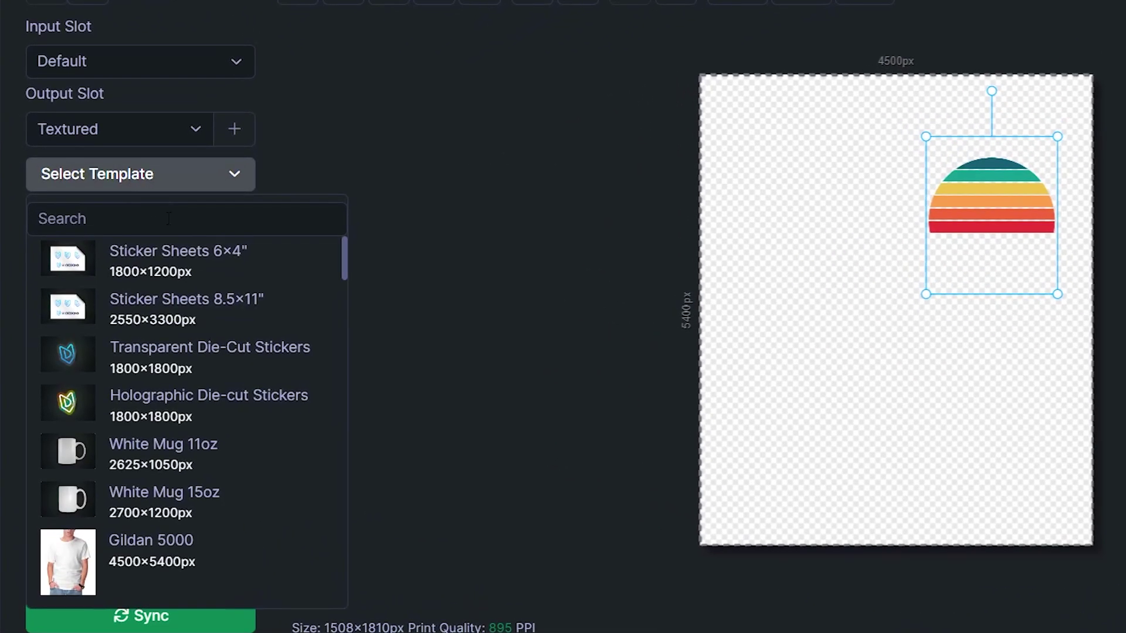
scroll(205, 329, "down", 5)
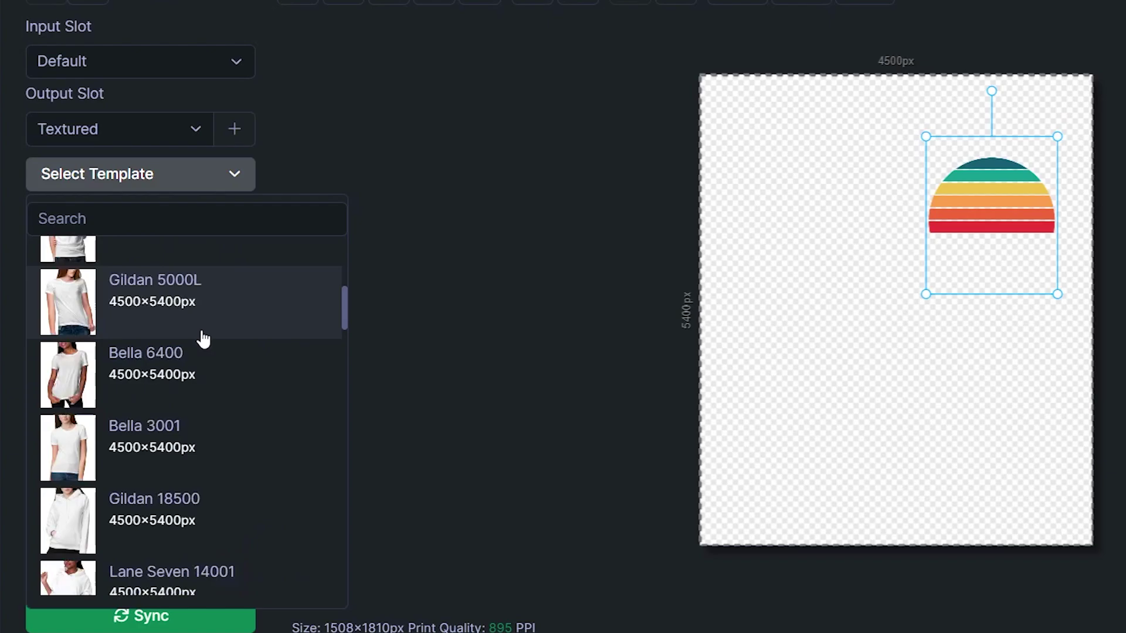
scroll(206, 346, "down", 5)
scroll(221, 364, "up", 10)
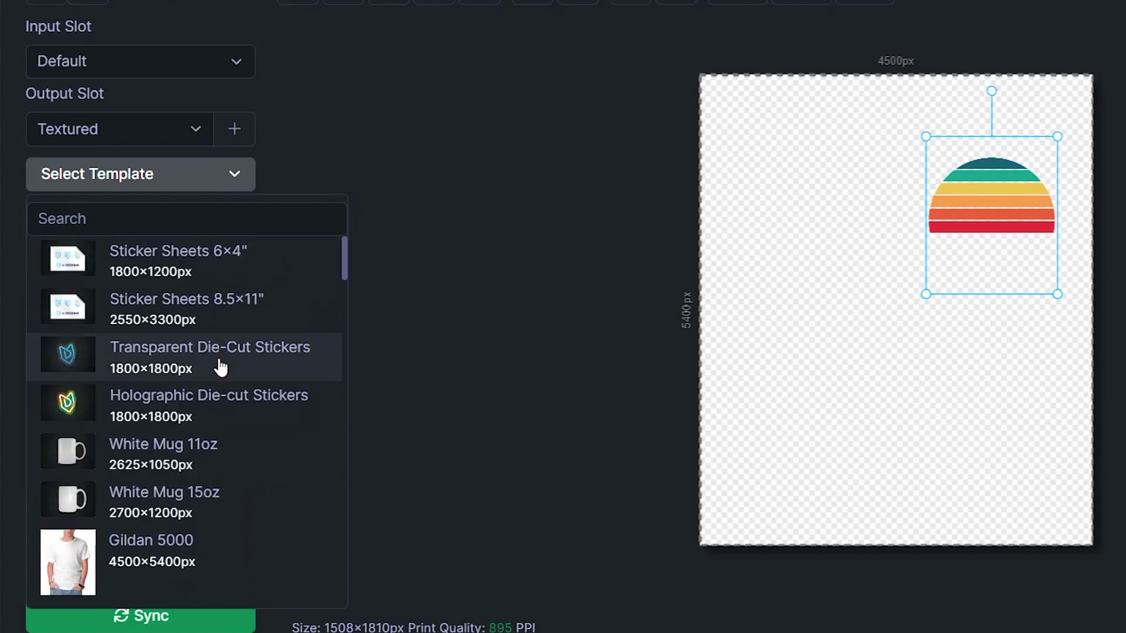
left_click(186, 280)
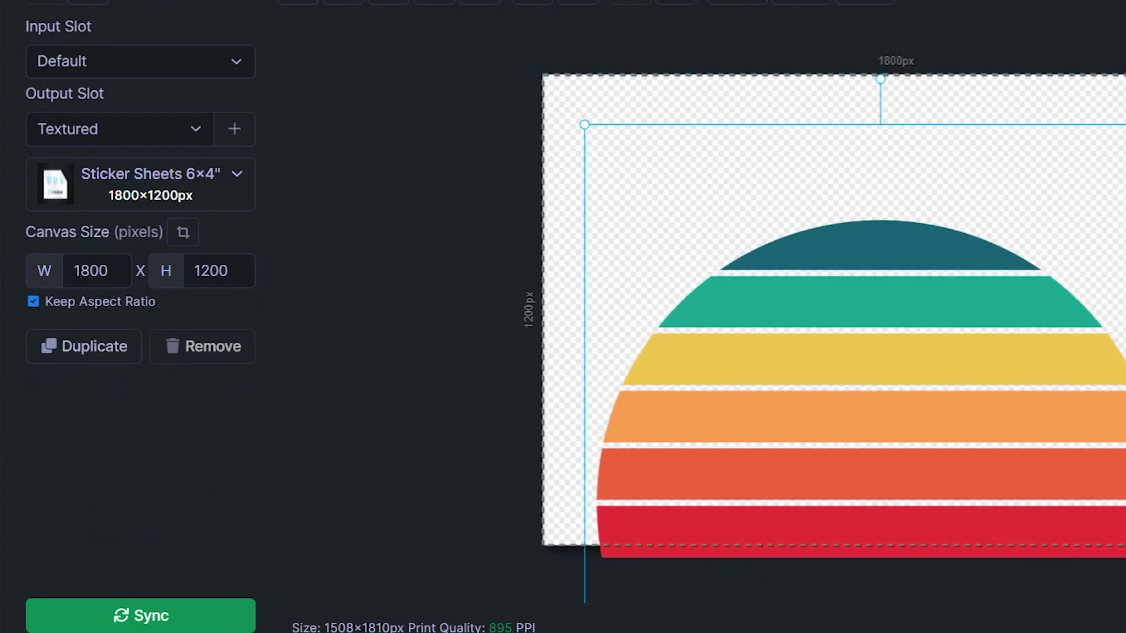
Shrink the sunset sticker to 522×627 px at the top-left, aligned to the canvas top.
left_click_drag(892, 150, 689, 88)
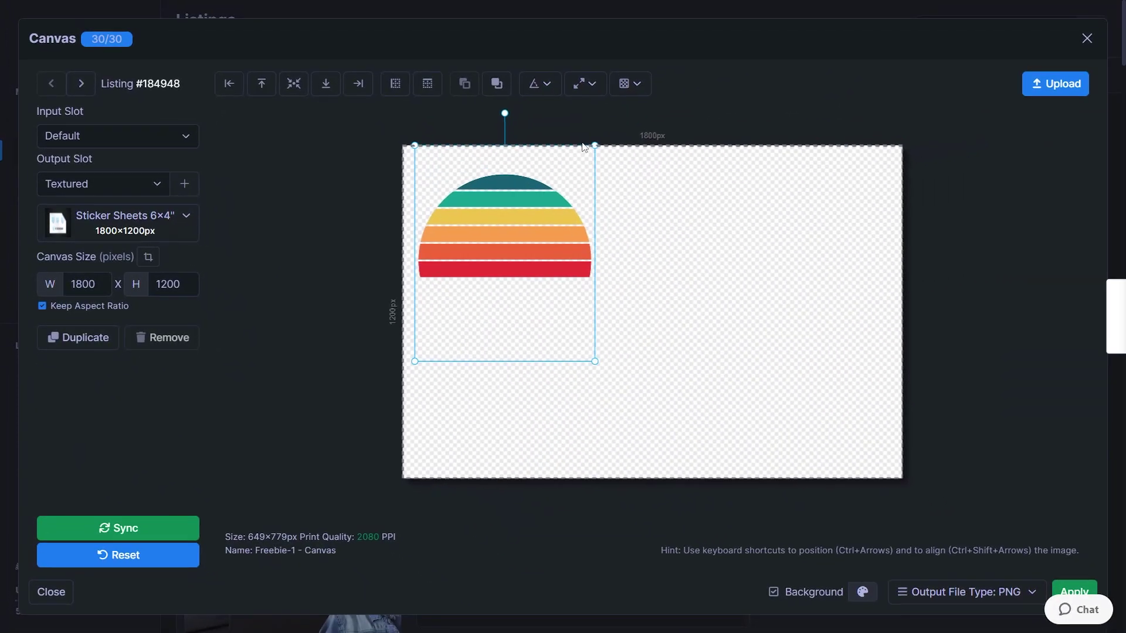
left_click_drag(642, 132, 510, 207)
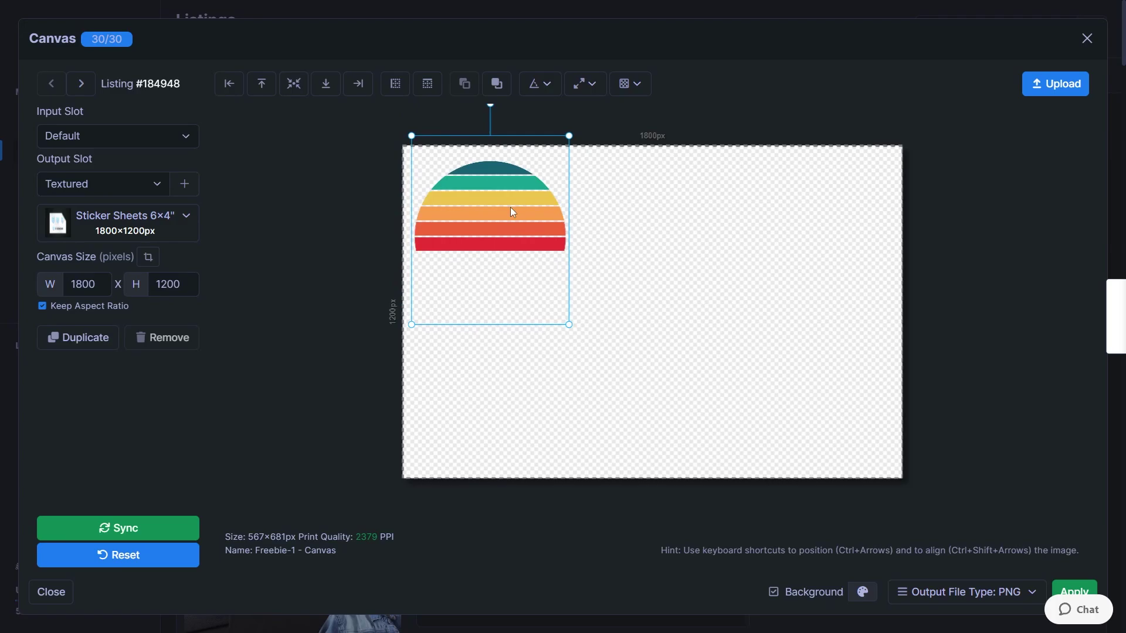
left_click_drag(568, 323, 557, 310)
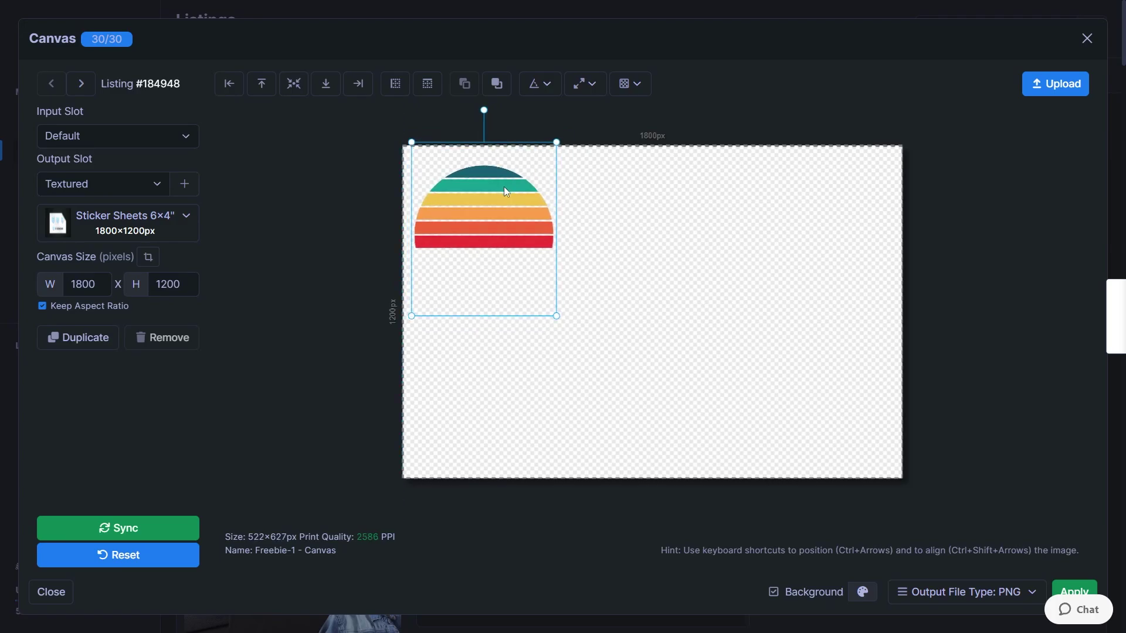
key("ctrl+shift+Up")
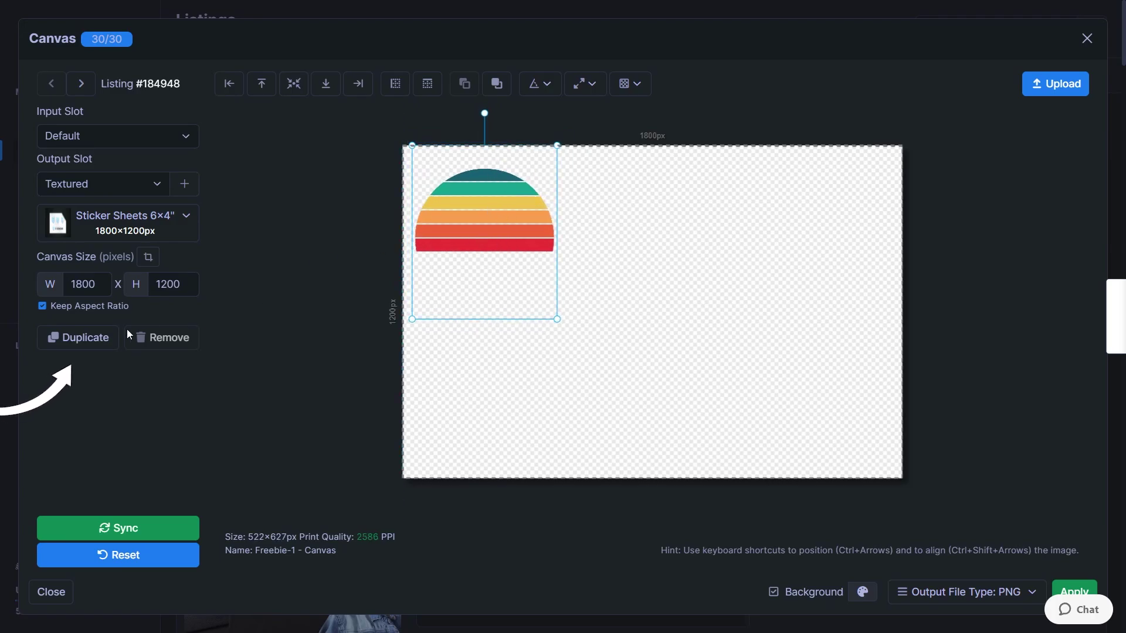
Duplicate the sticker four times, placing copies top centre, top right, lower left and bottom centre.
left_click(77, 337)
left_click_drag(529, 240, 645, 218)
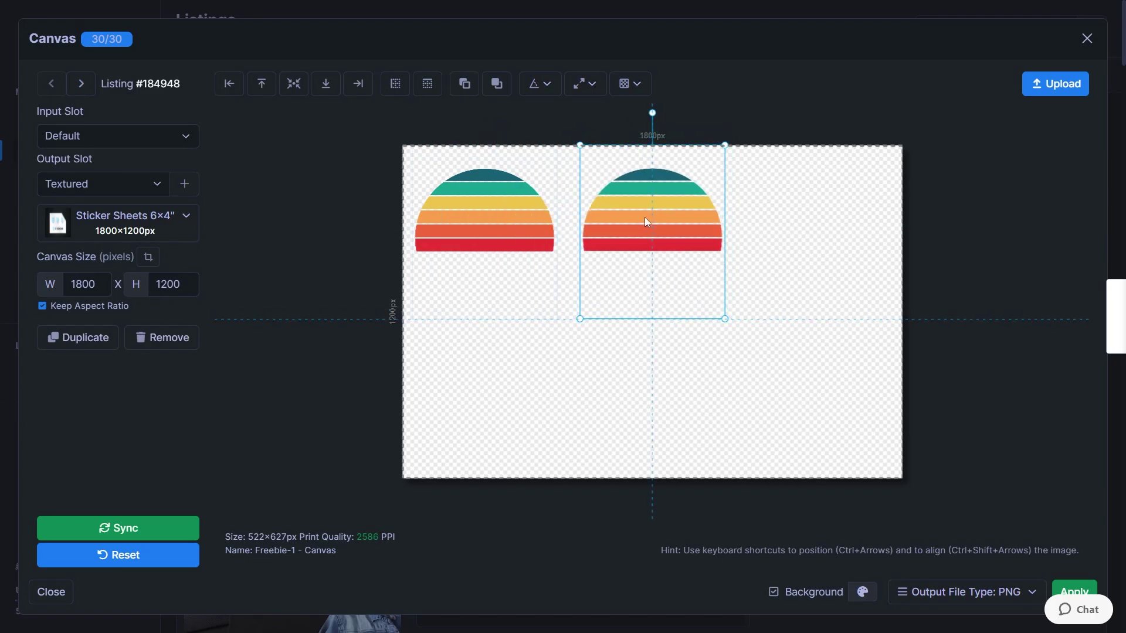
left_click(106, 339)
left_click_drag(734, 236, 818, 216)
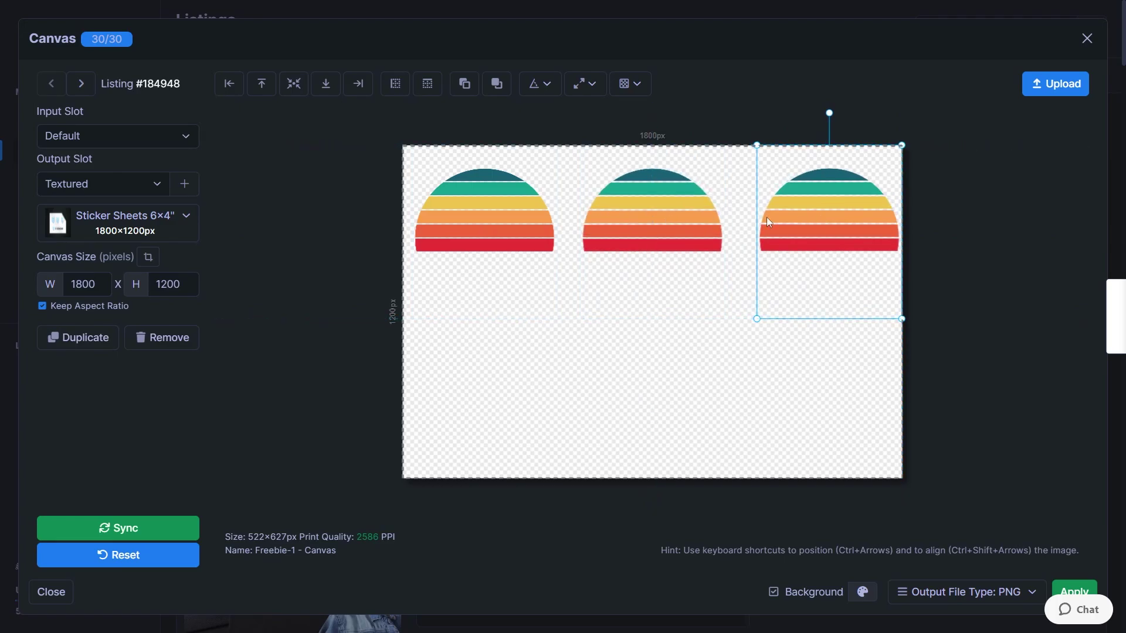
left_click(85, 338)
left_click_drag(827, 231, 463, 378)
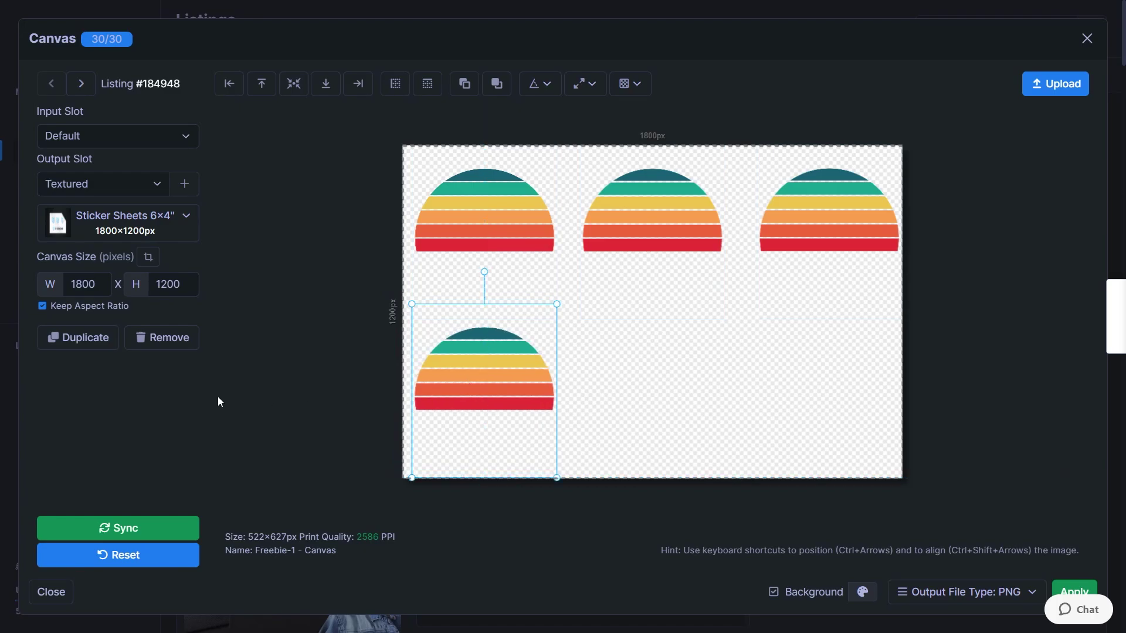
left_click(85, 338)
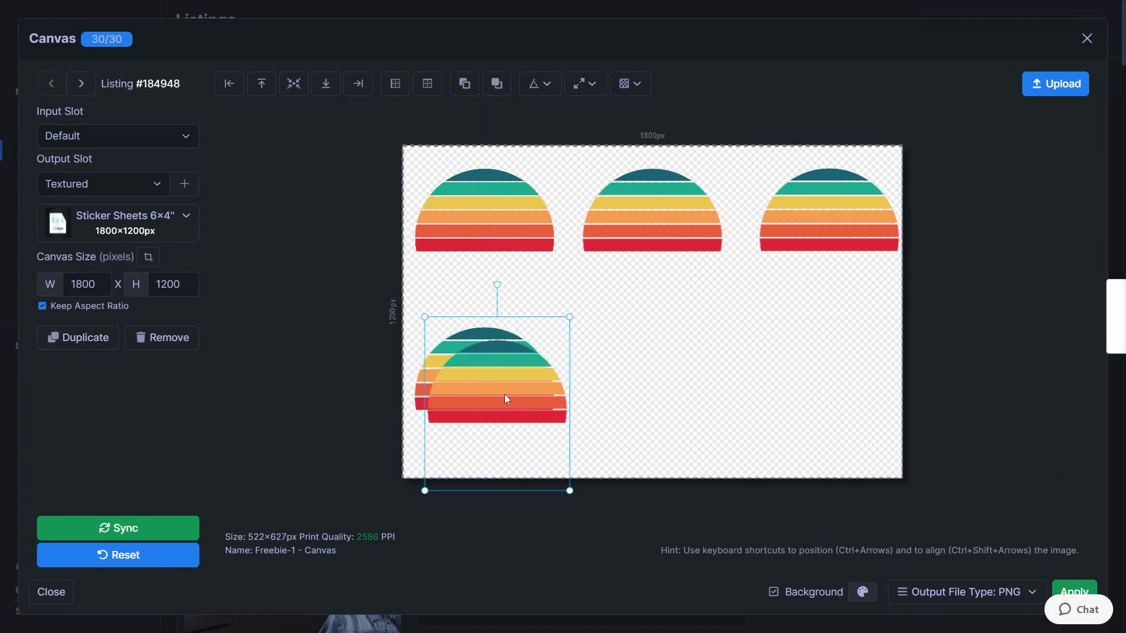
left_click_drag(504, 394, 635, 385)
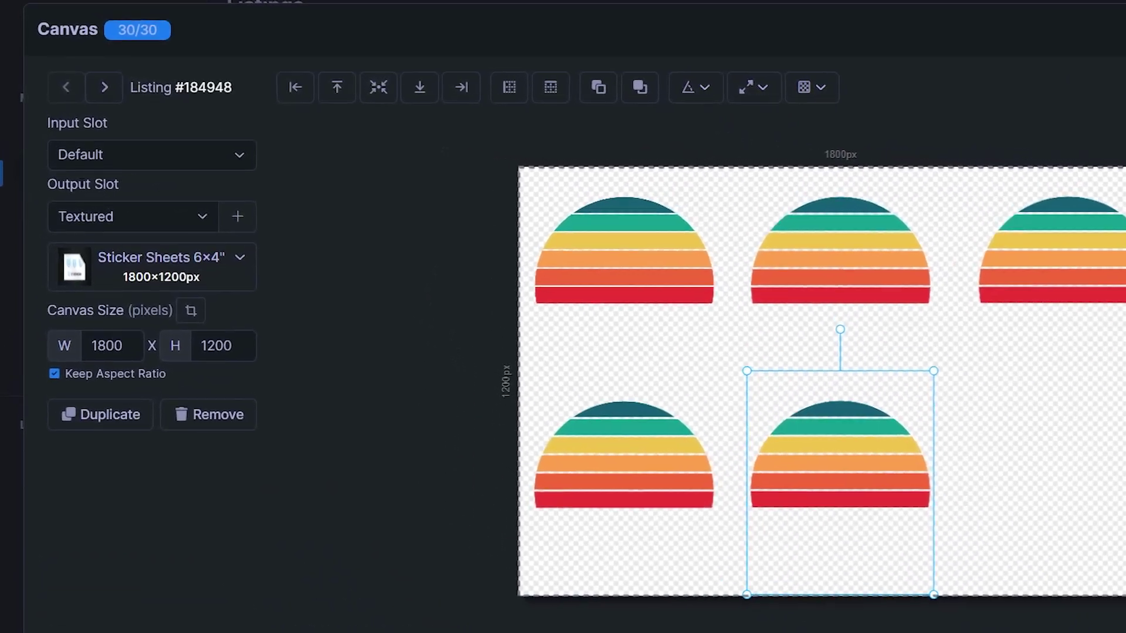
Create a new output slot named 'Sticker Sheet Design' and add it to the collection.
left_click(133, 235)
left_click(210, 228)
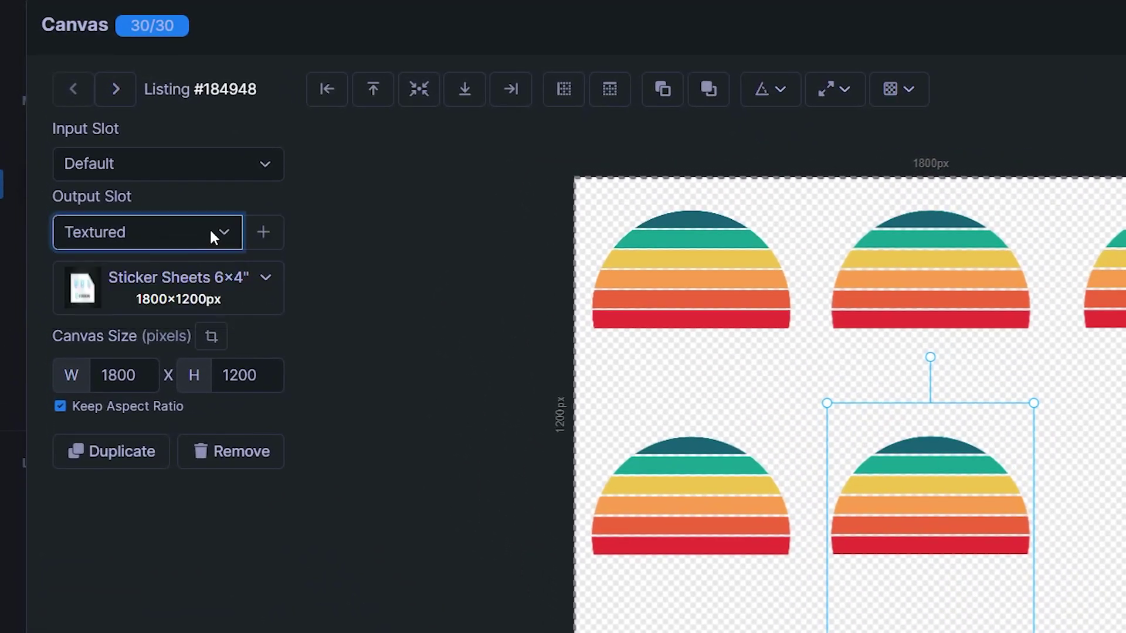
left_click(305, 219)
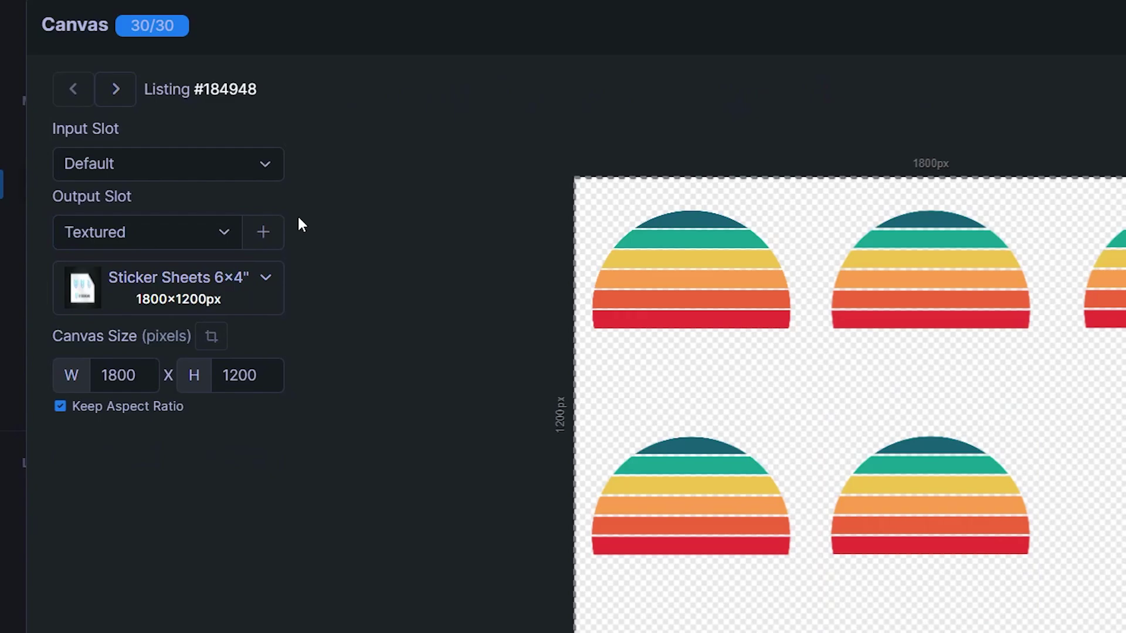
left_click(265, 235)
key("ctrl+a")
type("S")
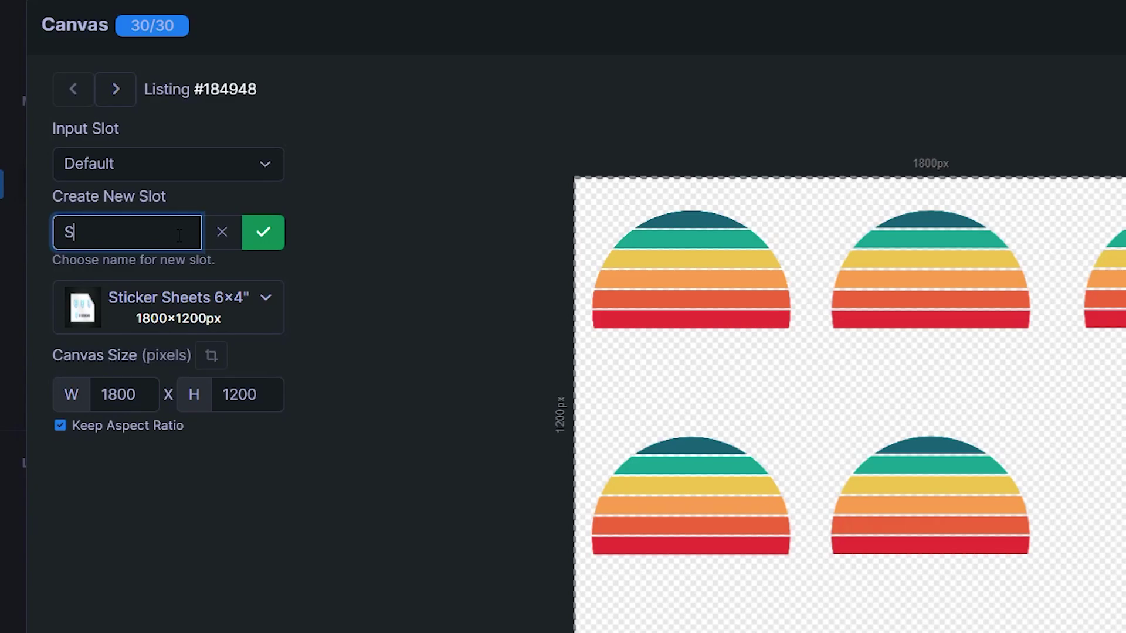
type("ticker Sheet Design")
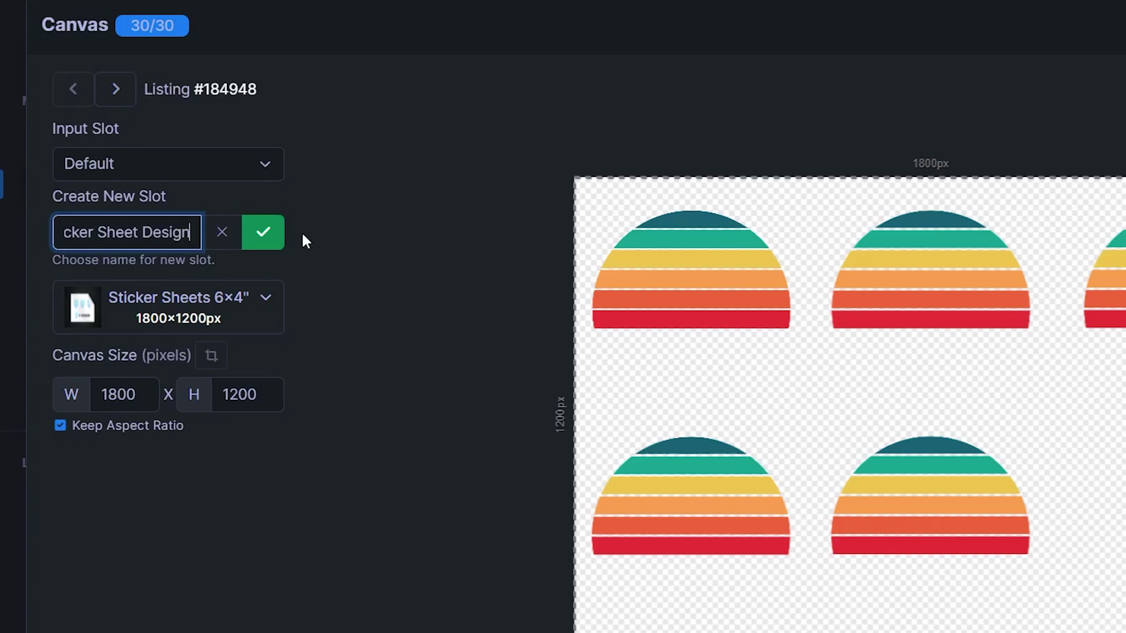
left_click(262, 231)
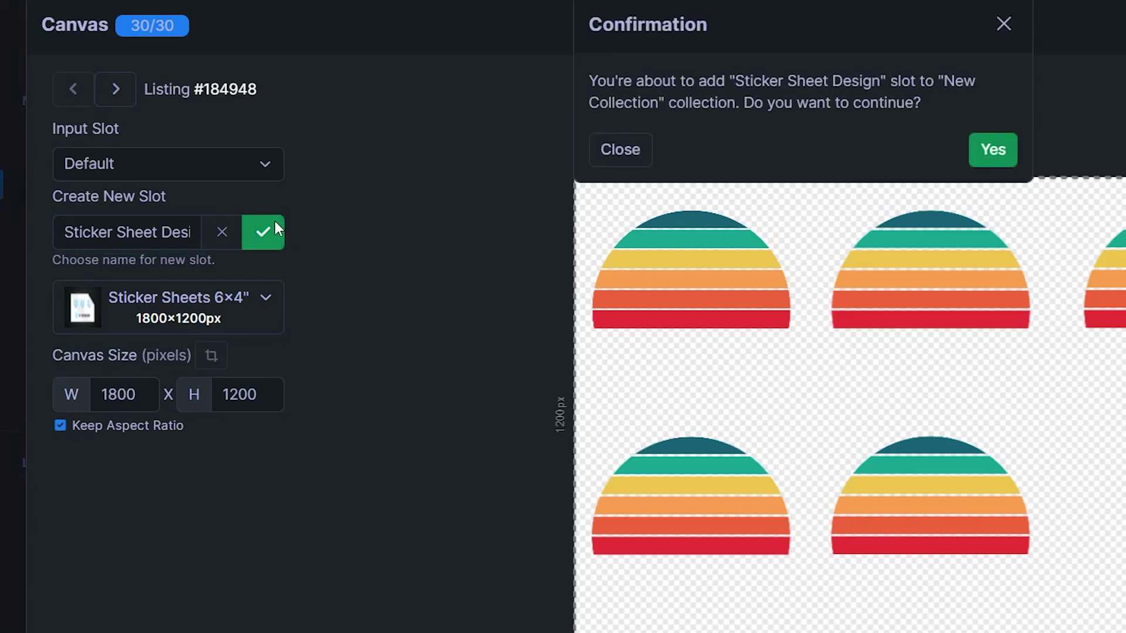
left_click(993, 150)
Add a sixth sticker copy at the bottom-right, aligned with the bottom edge.
left_click(120, 452)
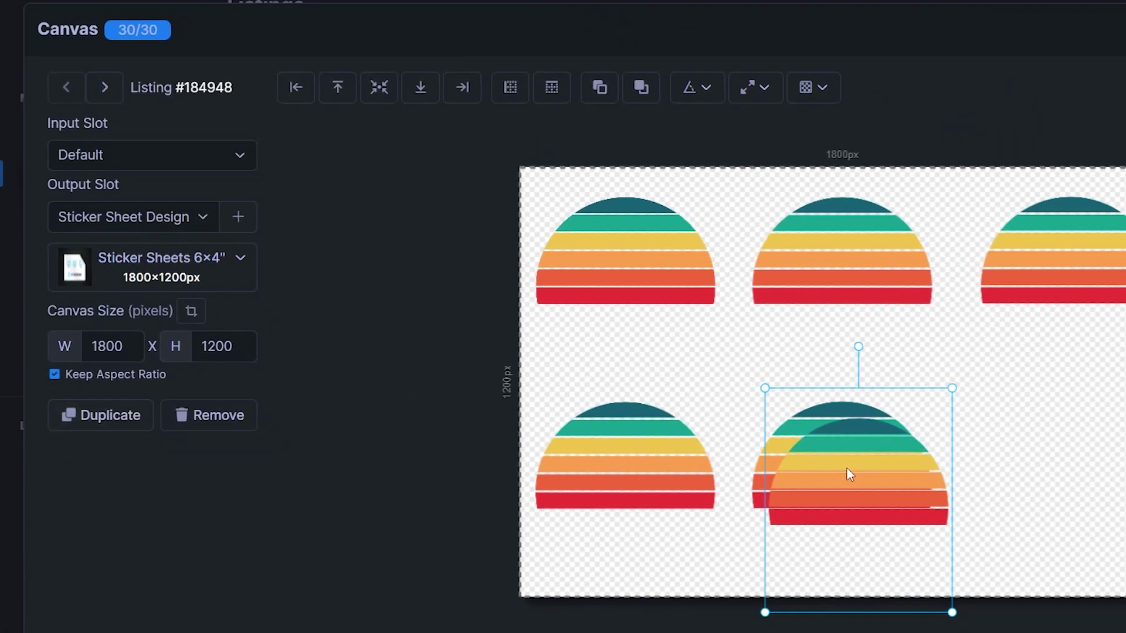
left_click_drag(846, 467, 1075, 478)
left_click_drag(839, 385, 839, 383)
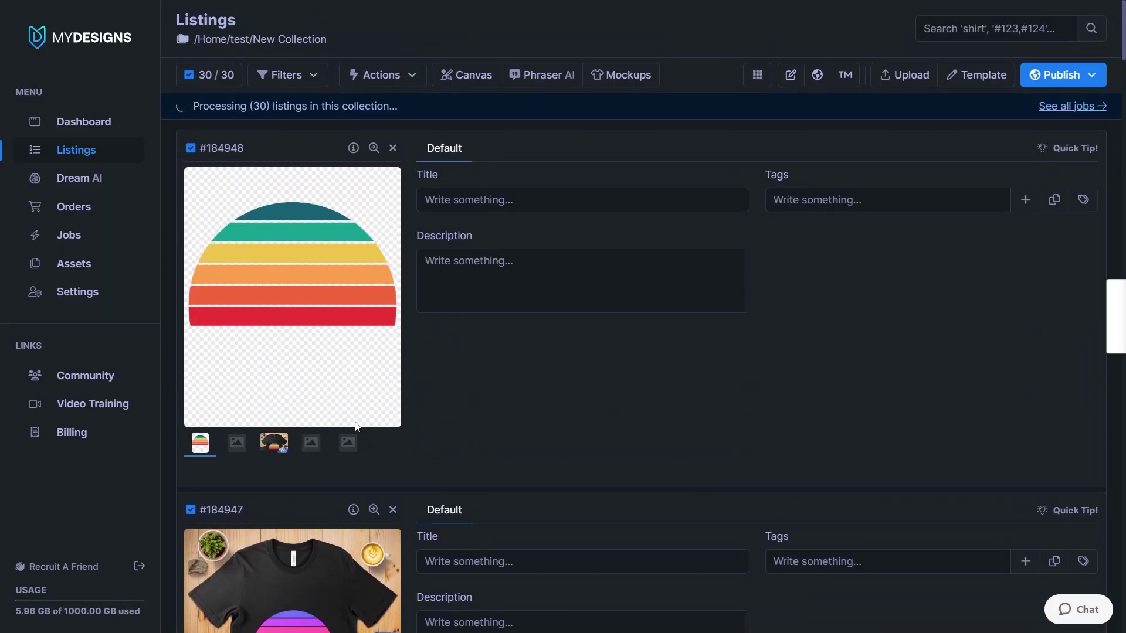
scroll(352, 384, "down", 1)
scroll(353, 404, "down", 2)
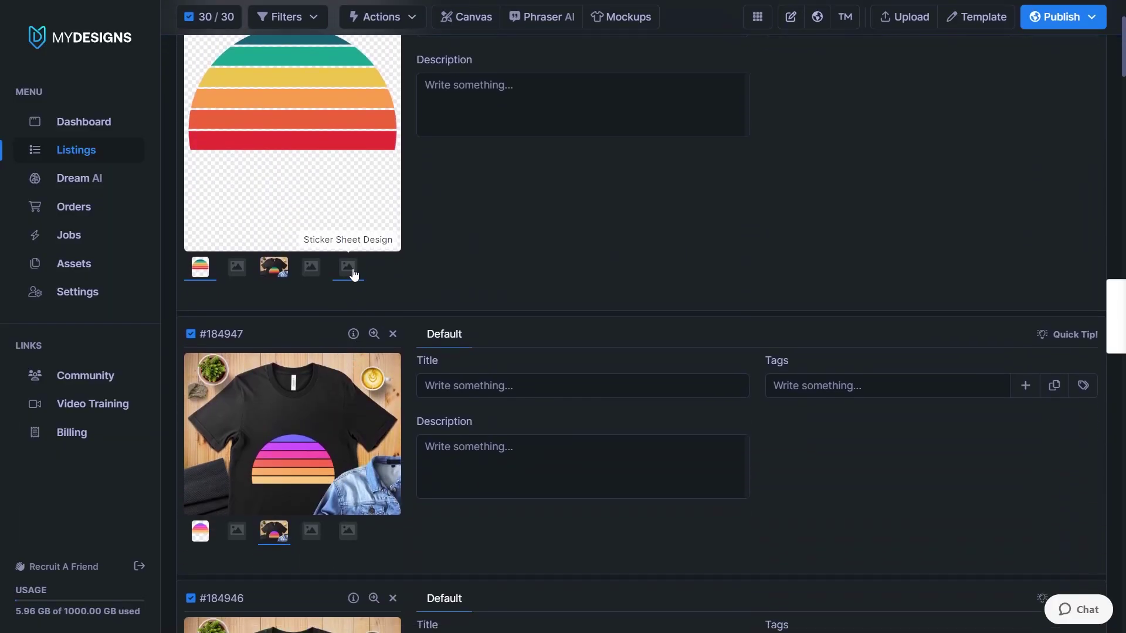
scroll(353, 274, "down", 7)
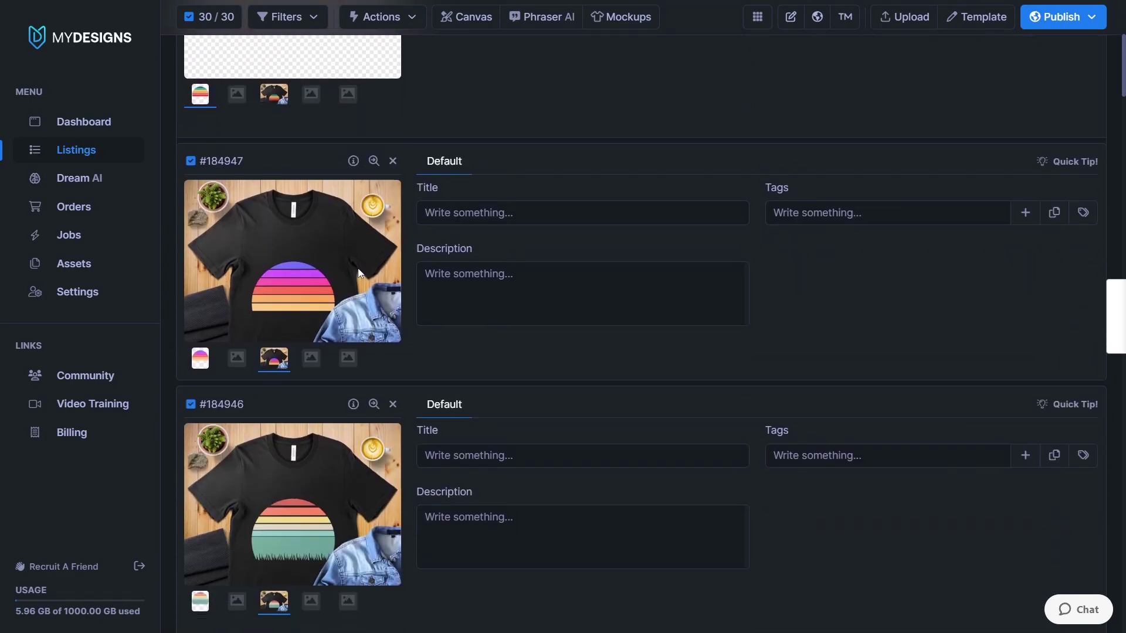
scroll(357, 482, "down", 3)
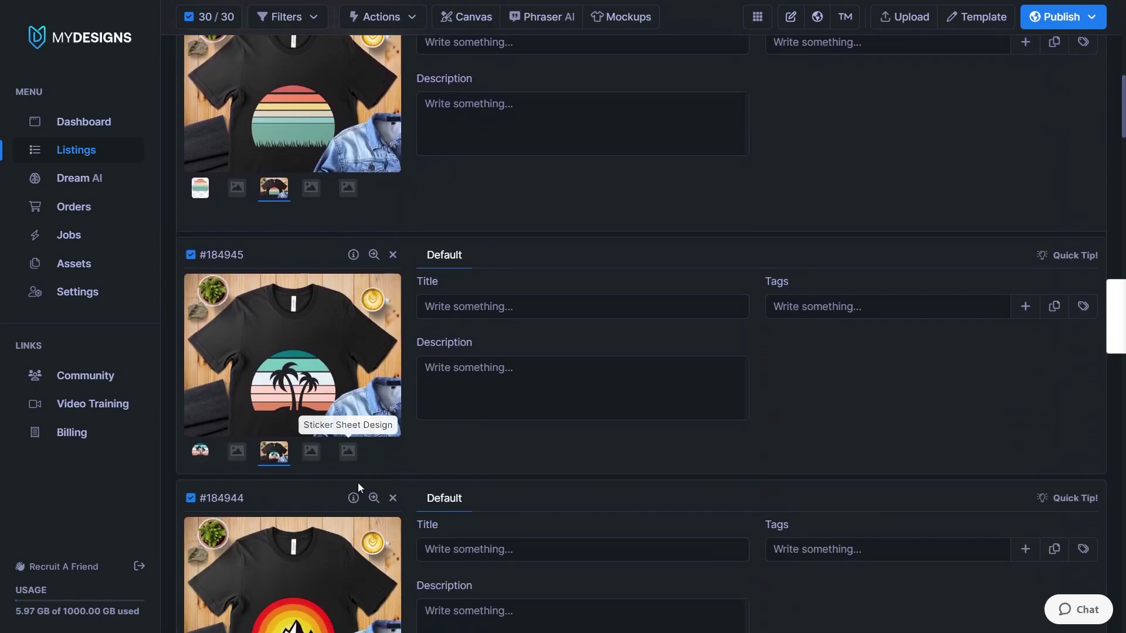
scroll(355, 475, "down", 1)
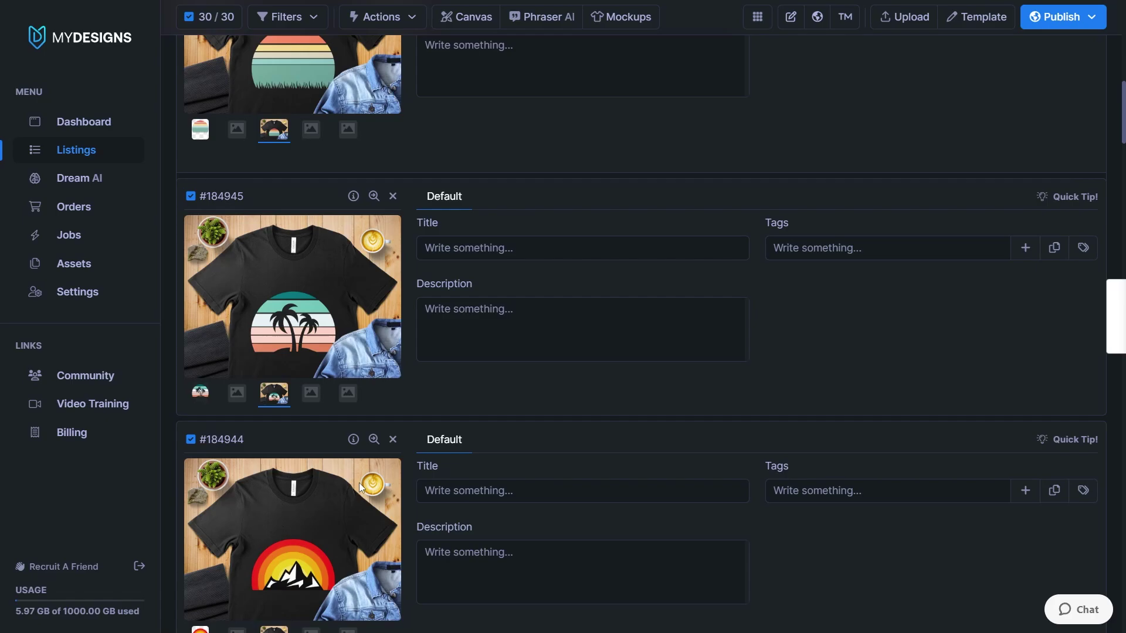
scroll(359, 483, "up", 15)
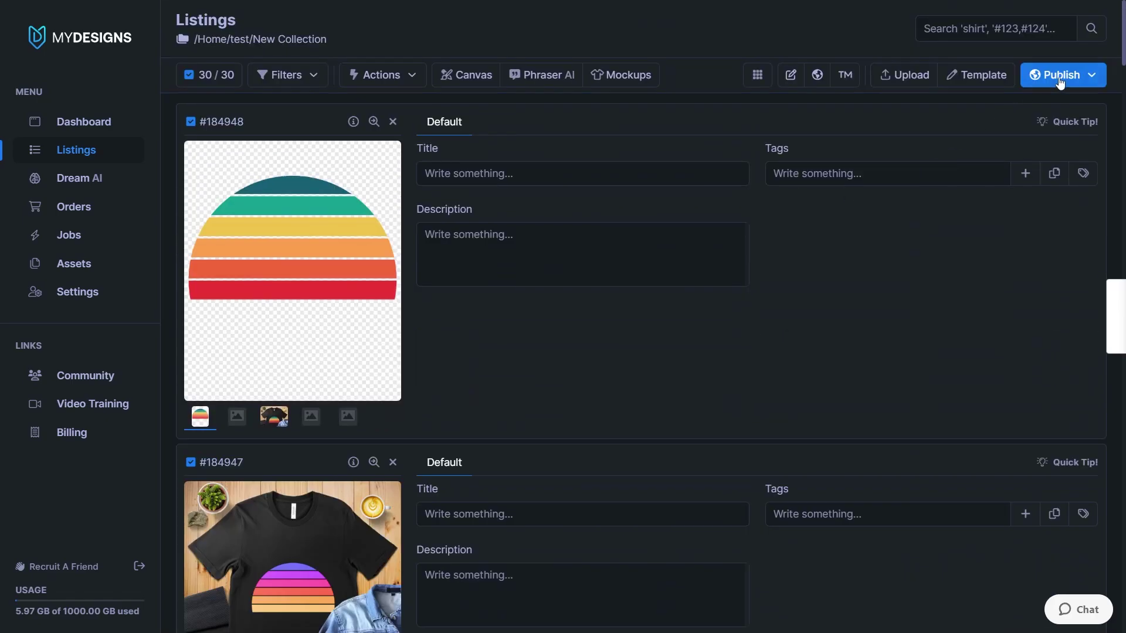
left_click(348, 416)
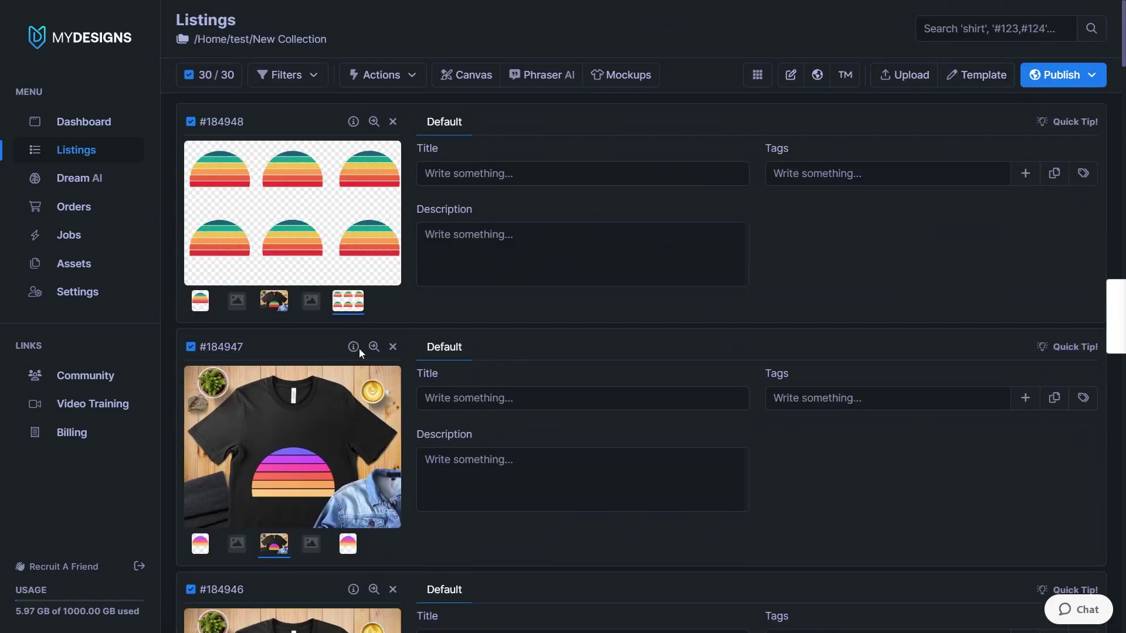
scroll(359, 349, "down", 3)
scroll(347, 369, "up", 3)
left_click(348, 543)
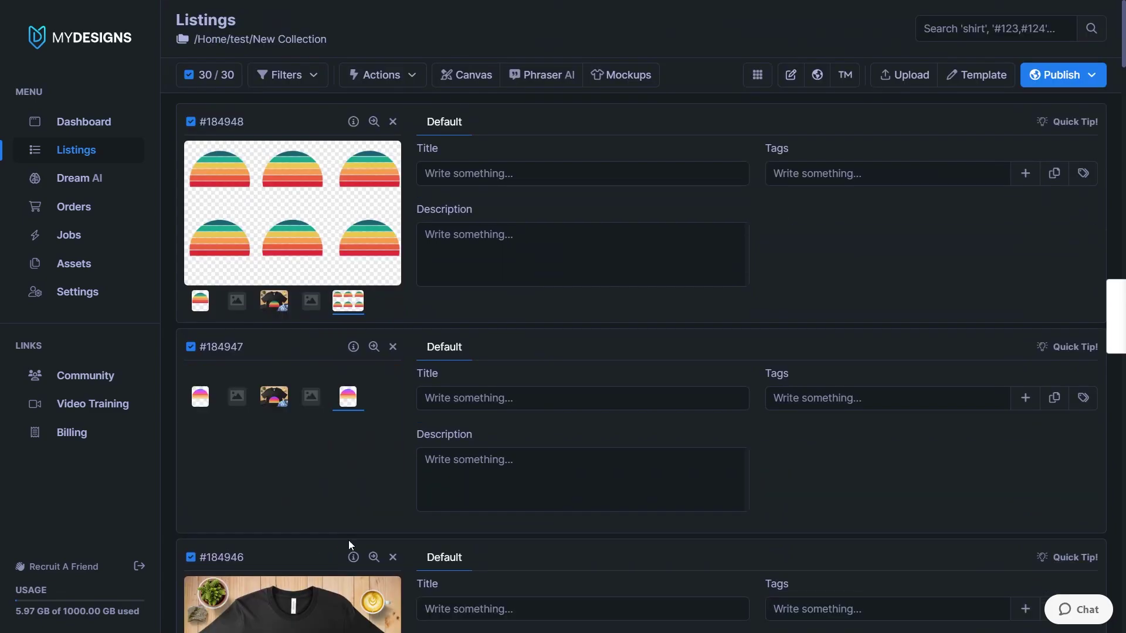
left_click(200, 301)
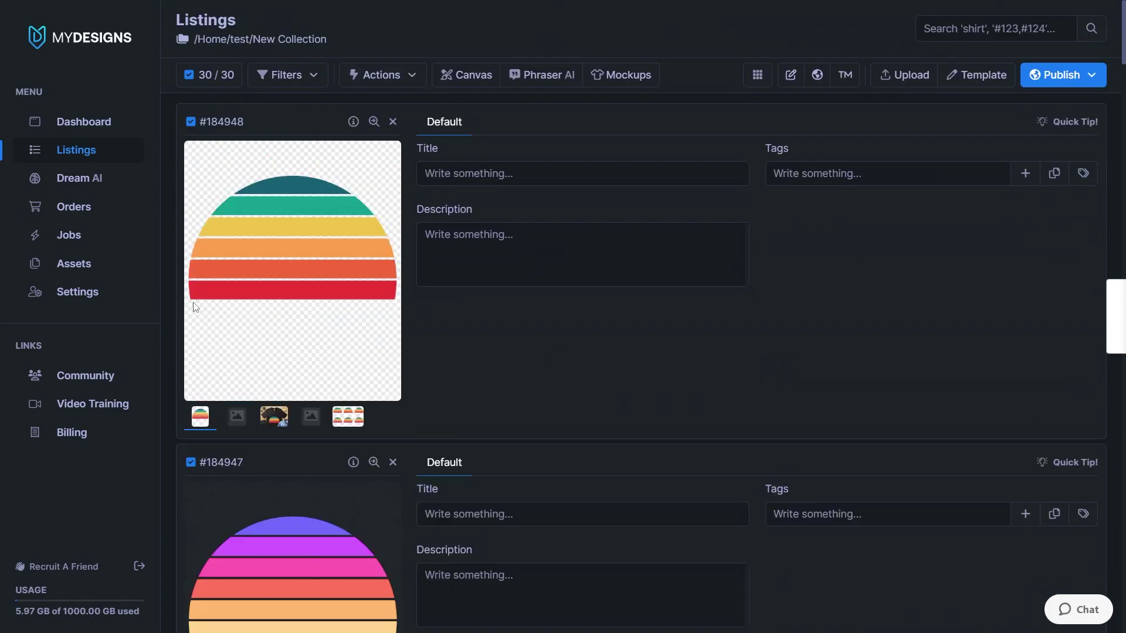
left_click(429, 229)
left_click(274, 416)
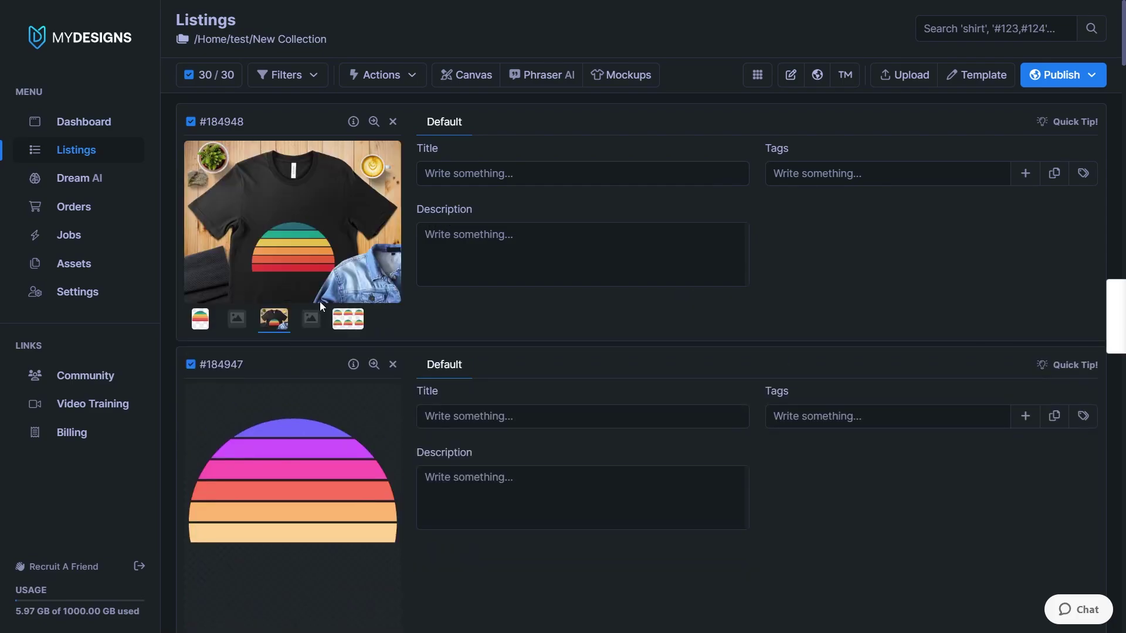
left_click(346, 317)
left_click(476, 264)
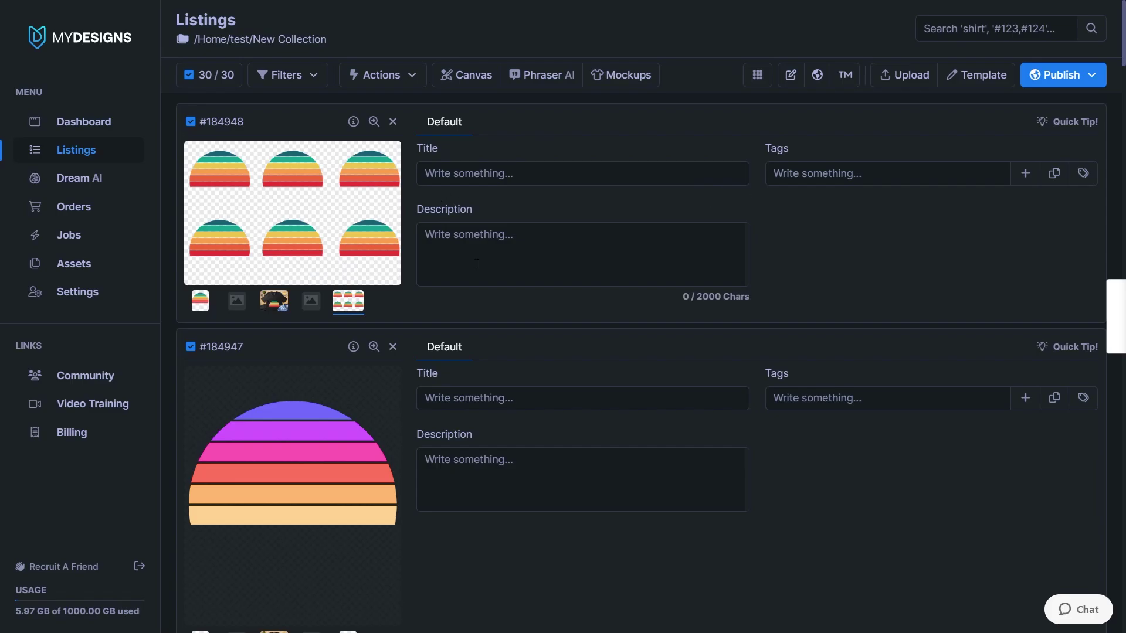
Reload the listings page, select all 30 sunset listings, and bring up bulk actions.
key("F5")
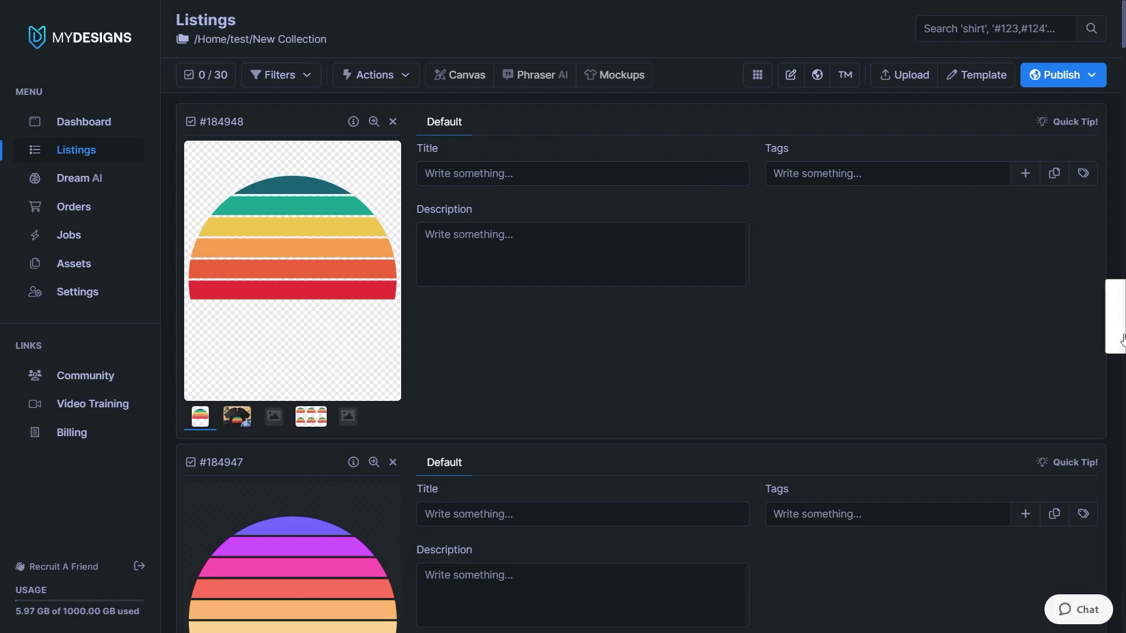
scroll(273, 252, "down", 8)
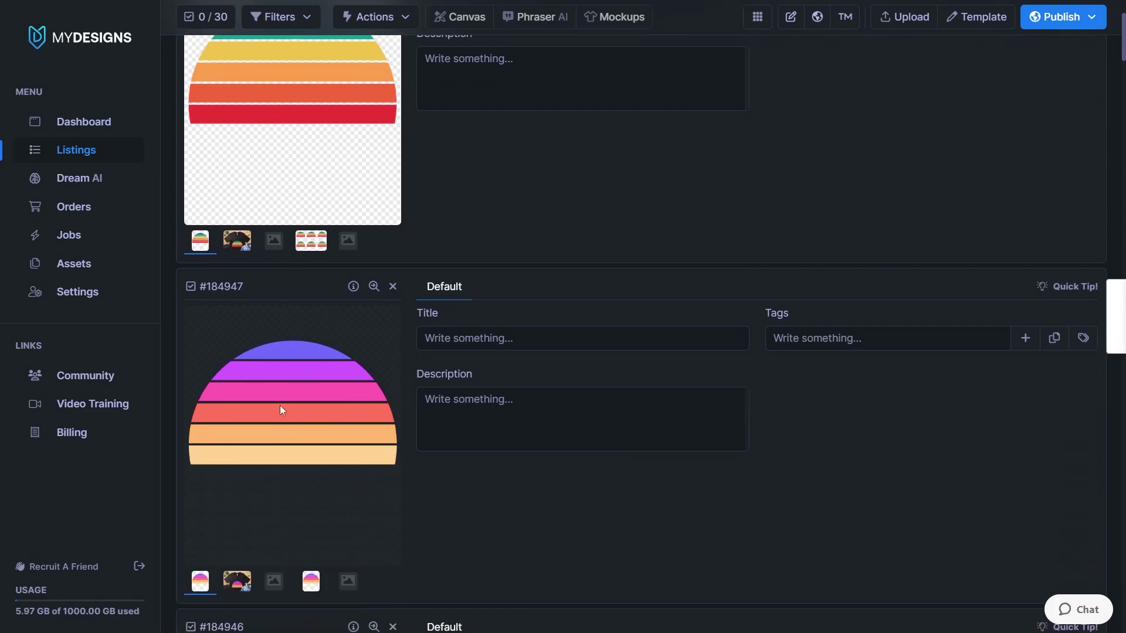
scroll(382, 475, "down", 4)
scroll(487, 455, "up", 12)
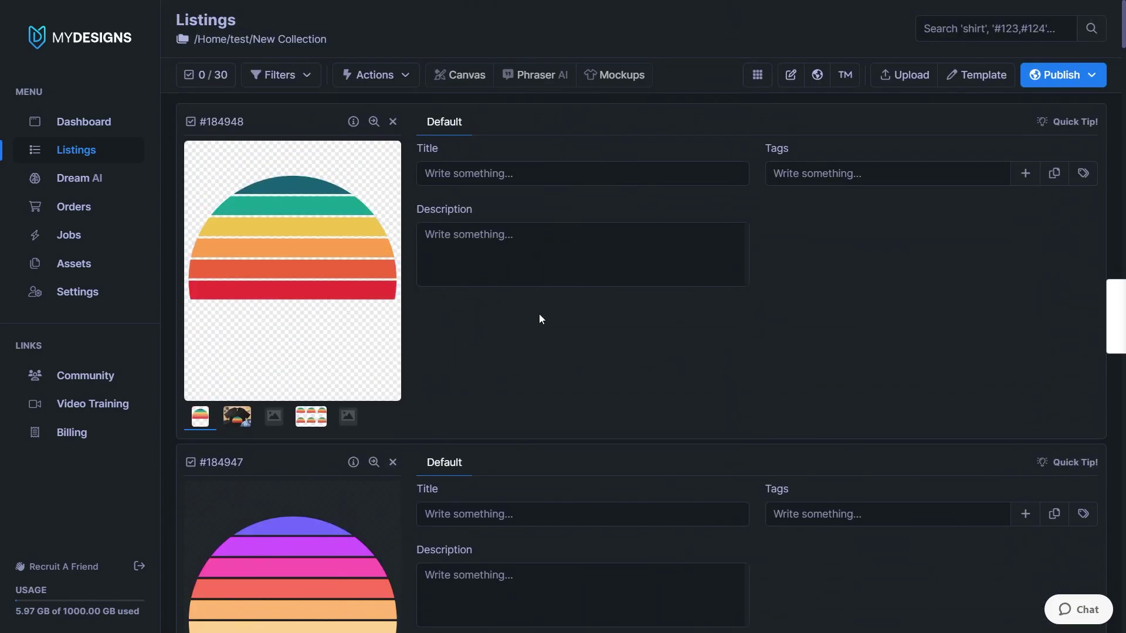
left_click(196, 82)
left_click(209, 146)
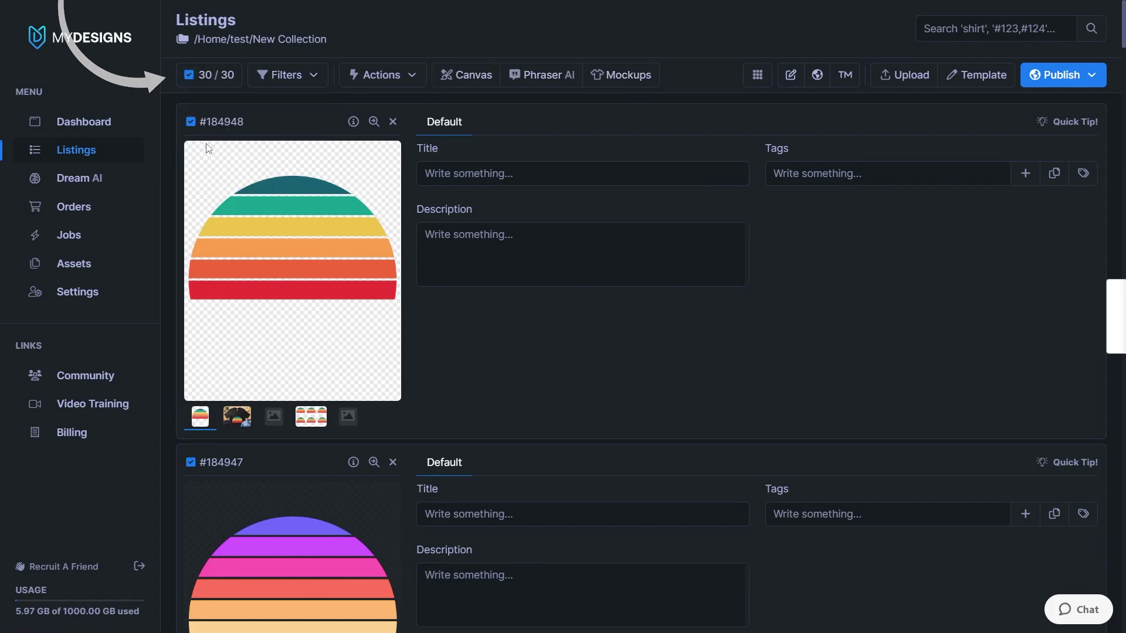
left_click(376, 76)
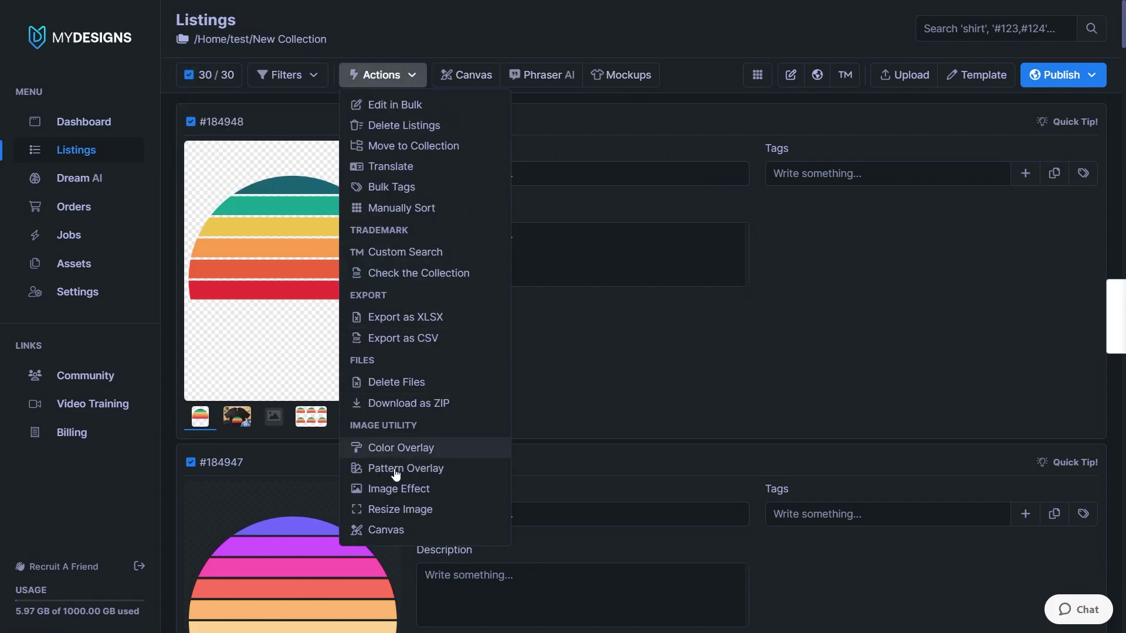
Start an Image Effect reading from the Default slot and saving into the Textured slot.
left_click(402, 488)
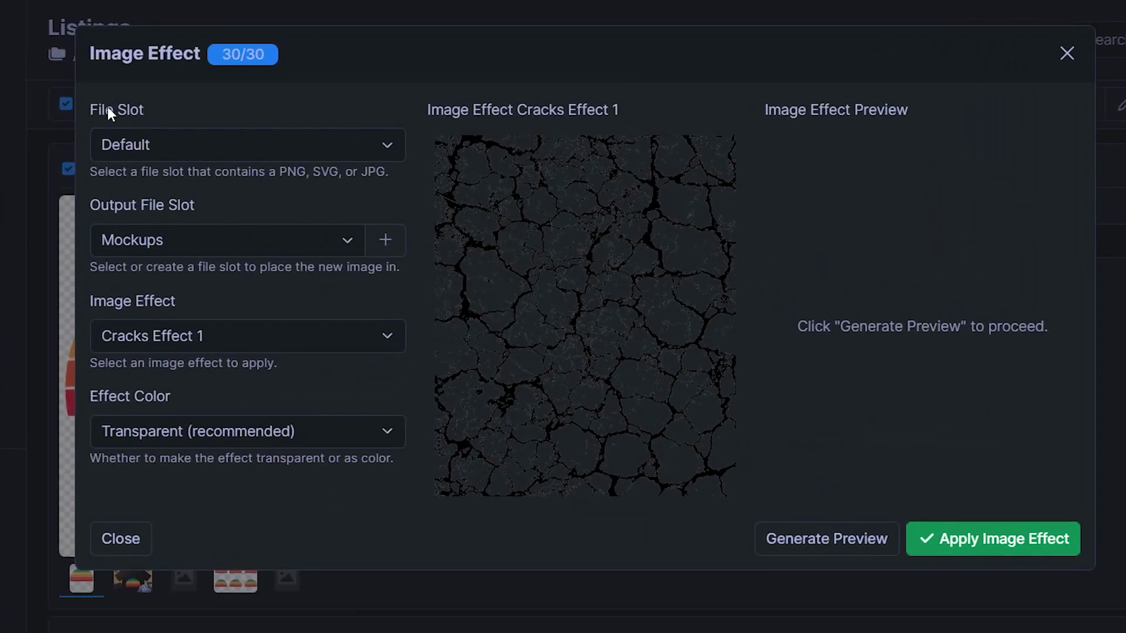
left_click(143, 152)
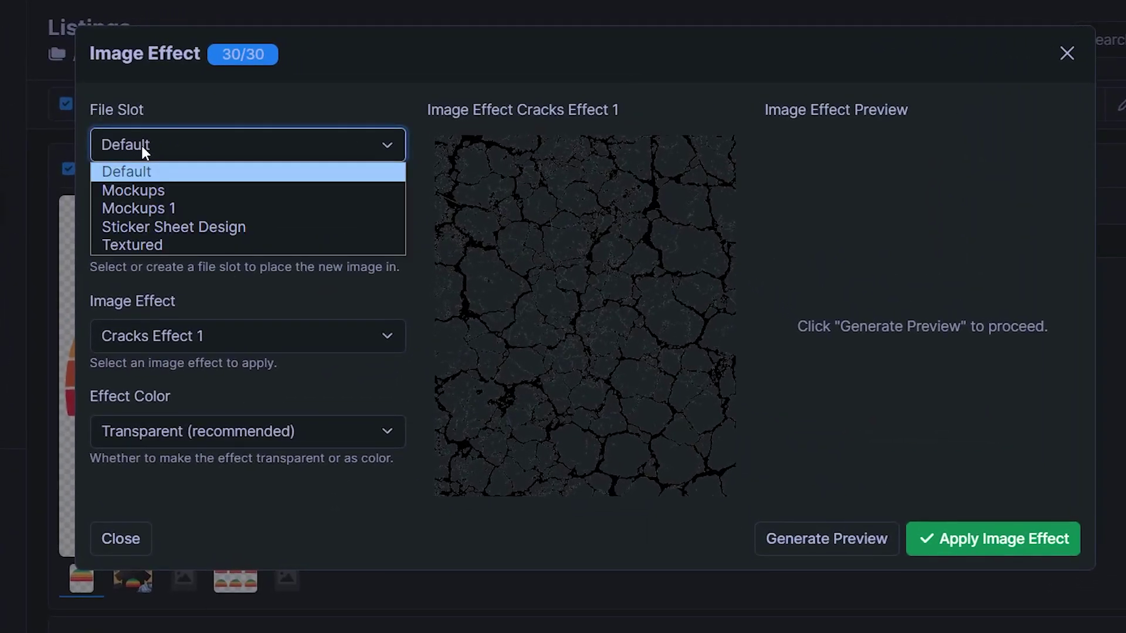
left_click(177, 175)
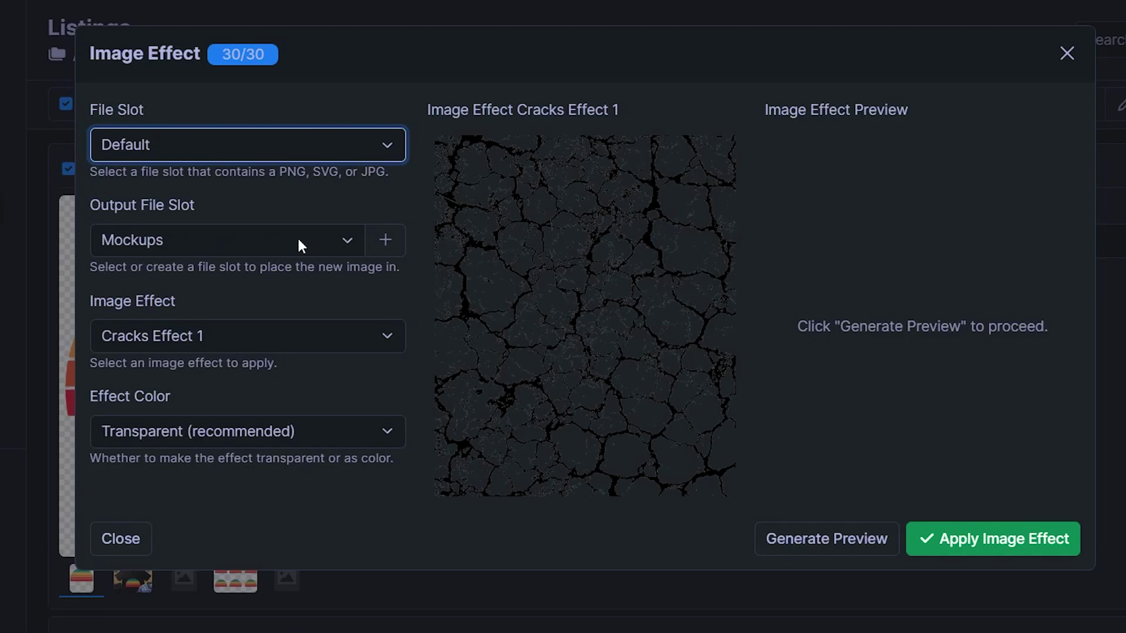
left_click(223, 246)
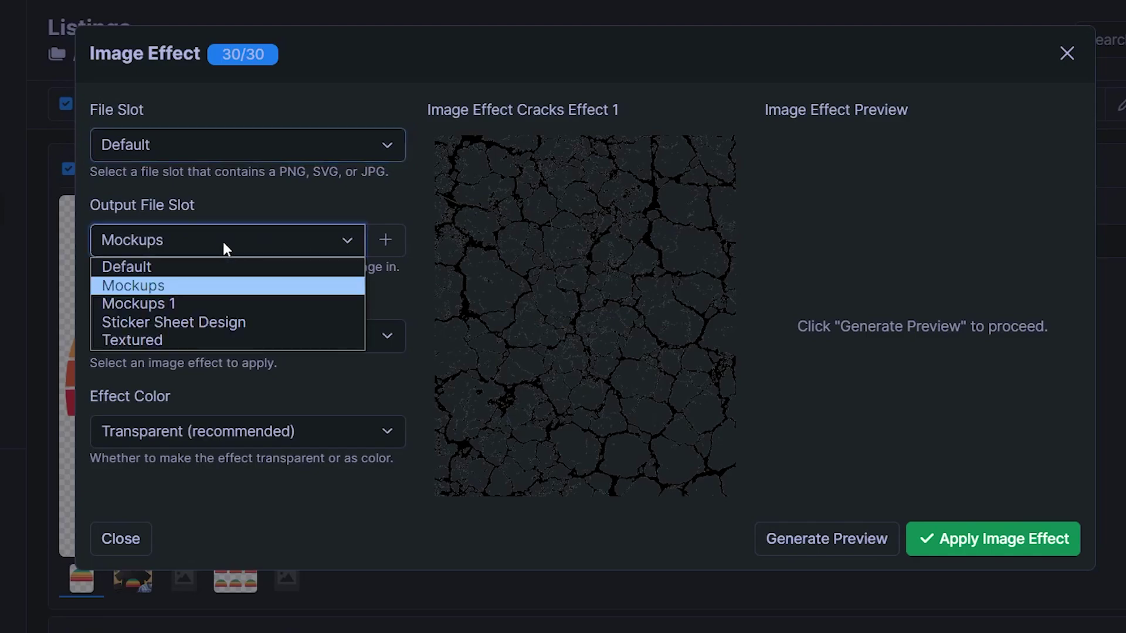
left_click(184, 339)
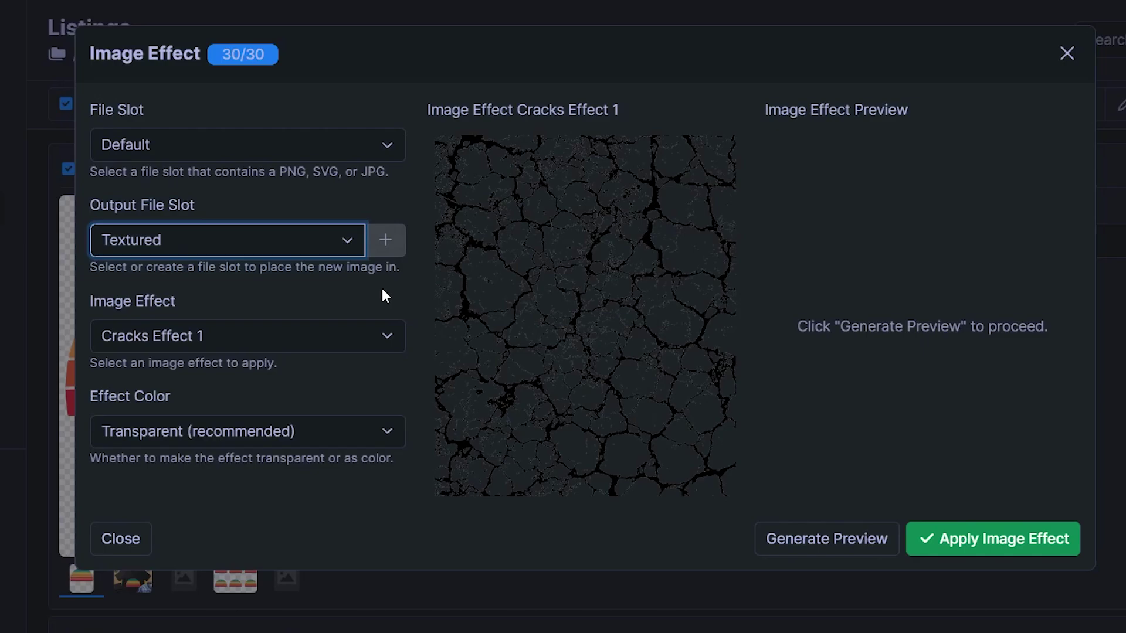
Choose Grunge 4 as the image effect.
left_click(215, 329)
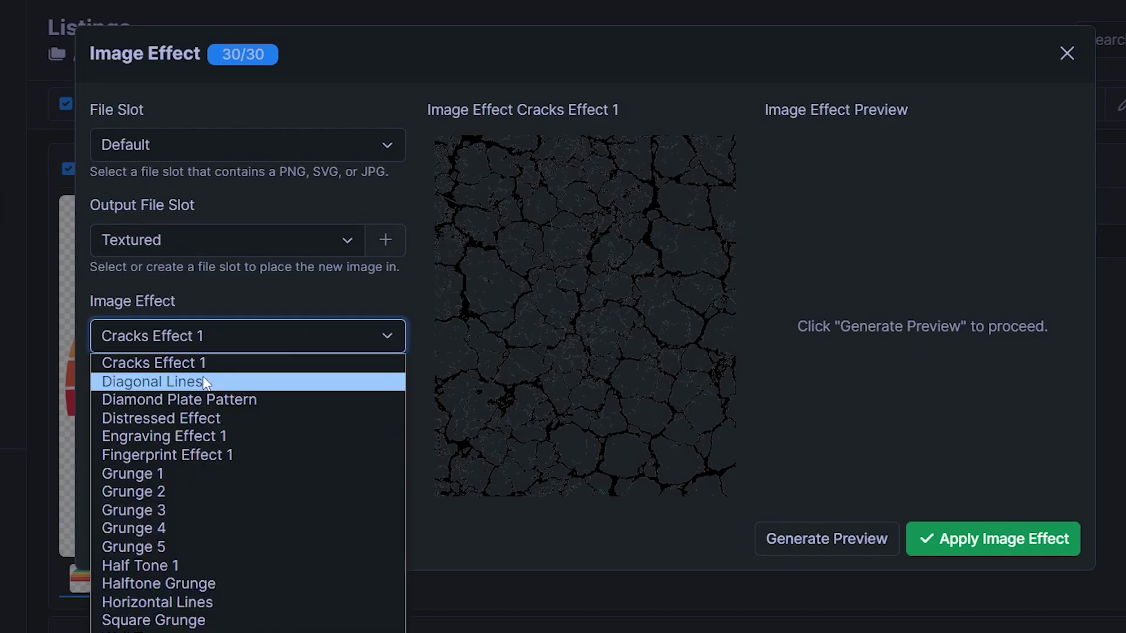
left_click(204, 382)
key("Down")
key("Down")
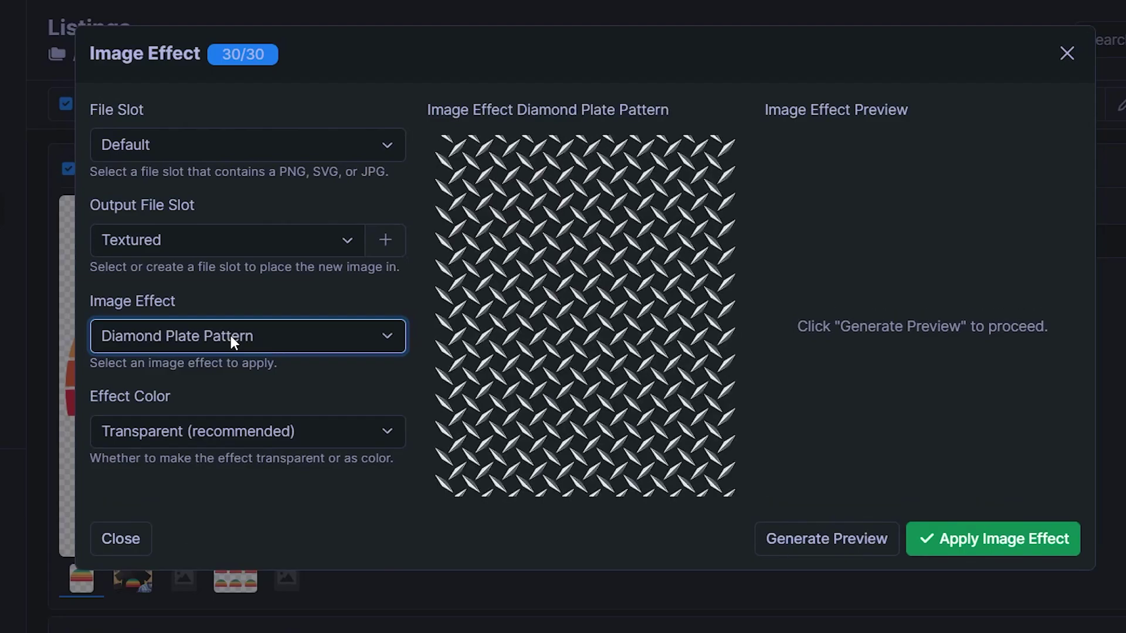
key("Down")
key("Down")
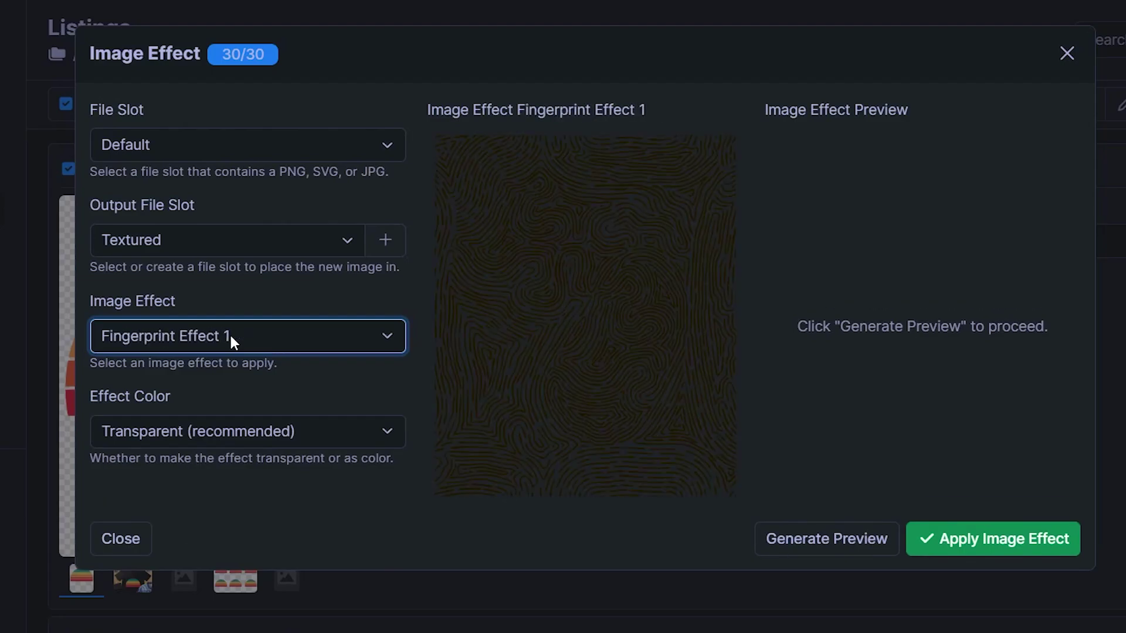
key("Down")
key("Down")
key("Down")
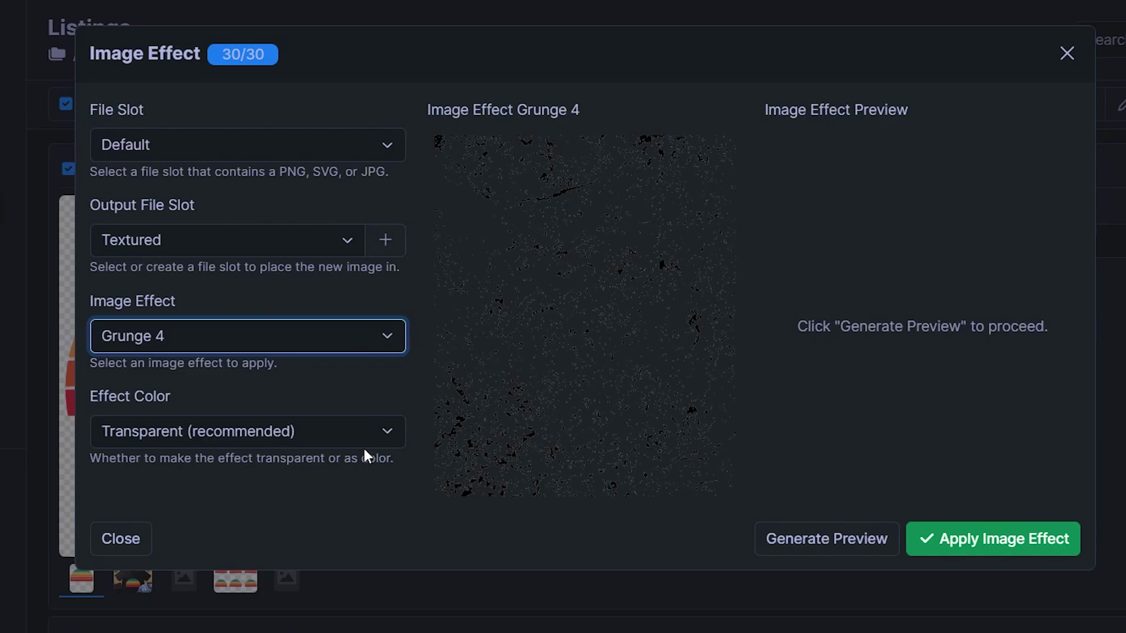
Try a white effect colour, then set Effect Color back to Transparent.
left_click(193, 440)
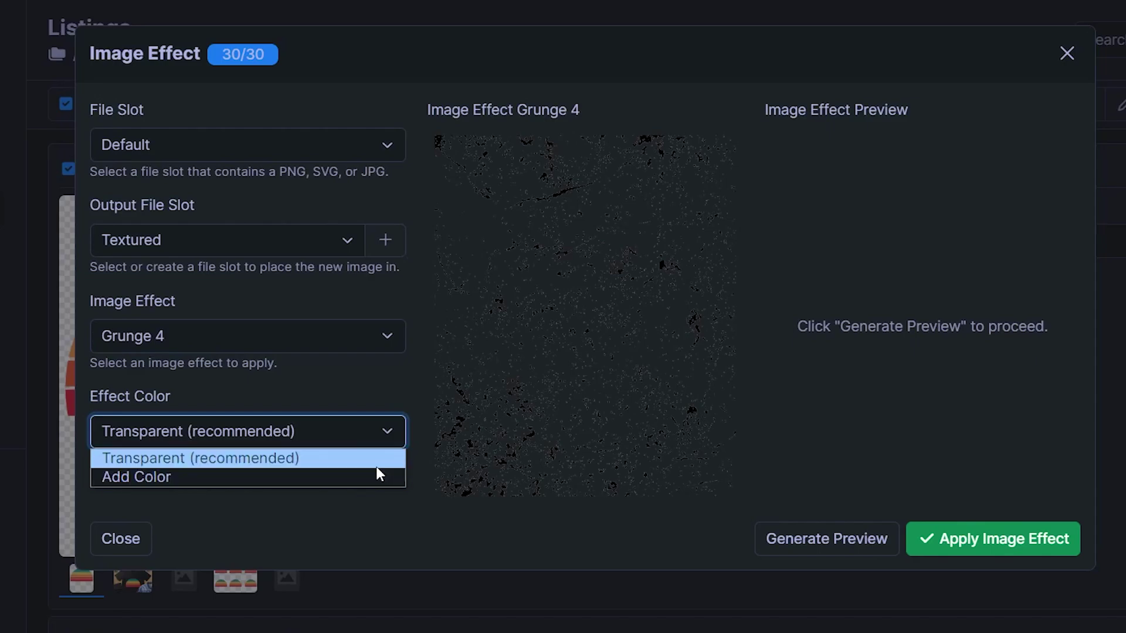
left_click(325, 474)
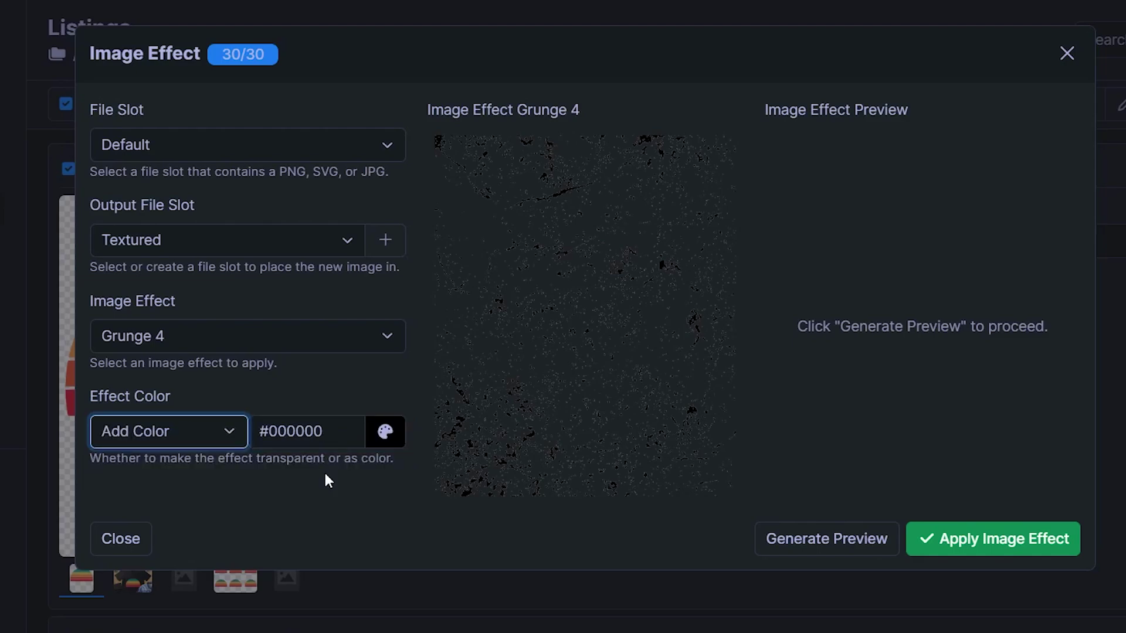
left_click(386, 432)
left_click_drag(430, 485, 326, 431)
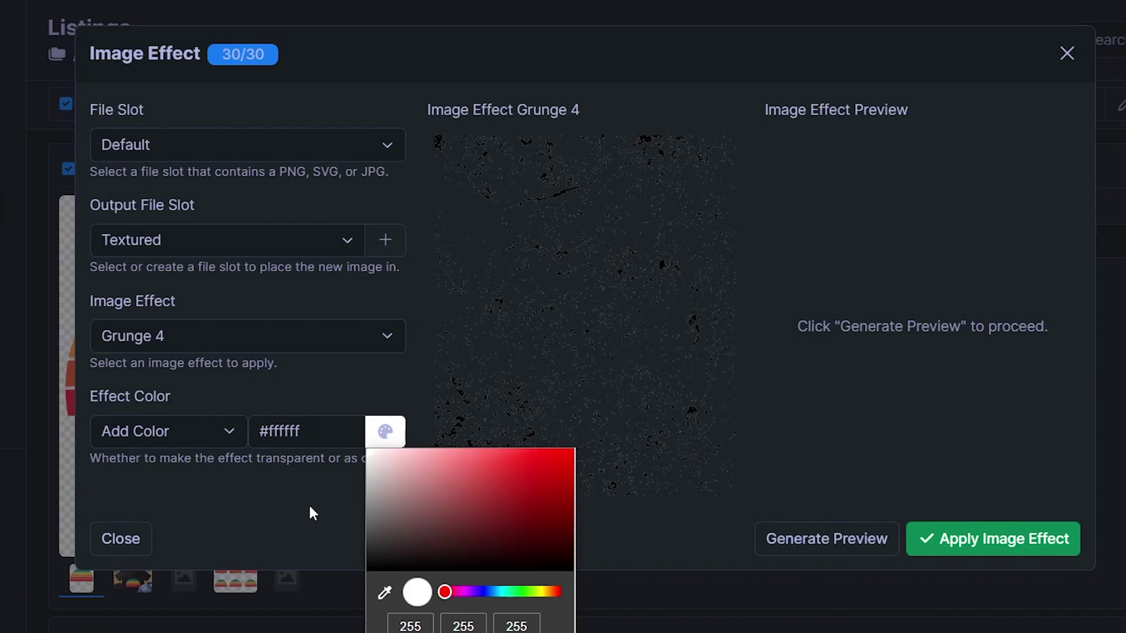
left_click(168, 434)
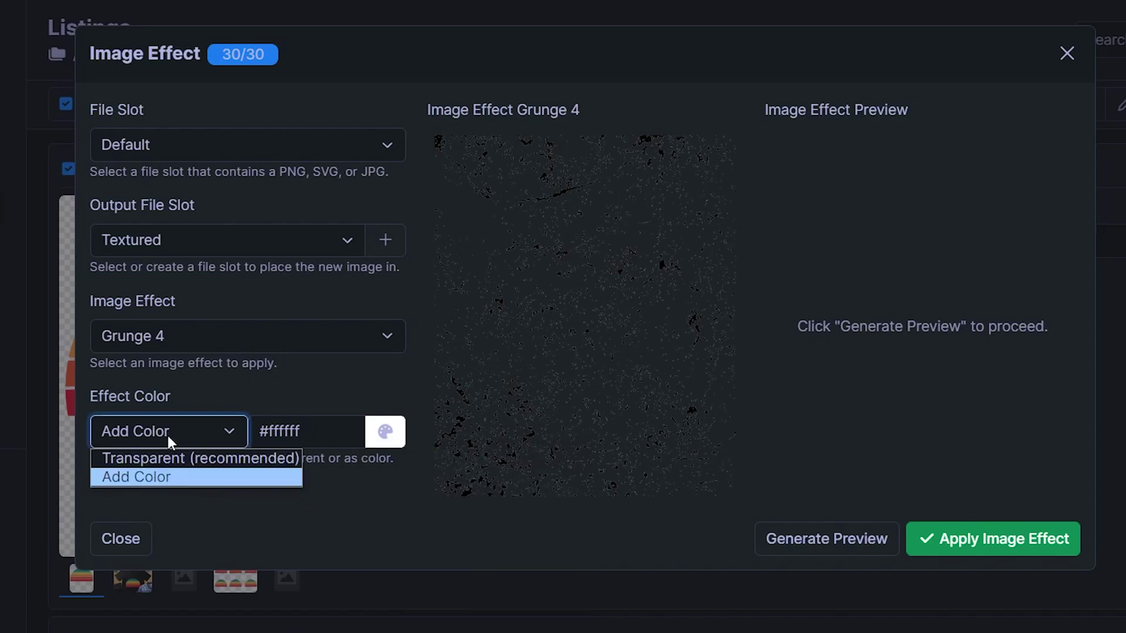
left_click(177, 460)
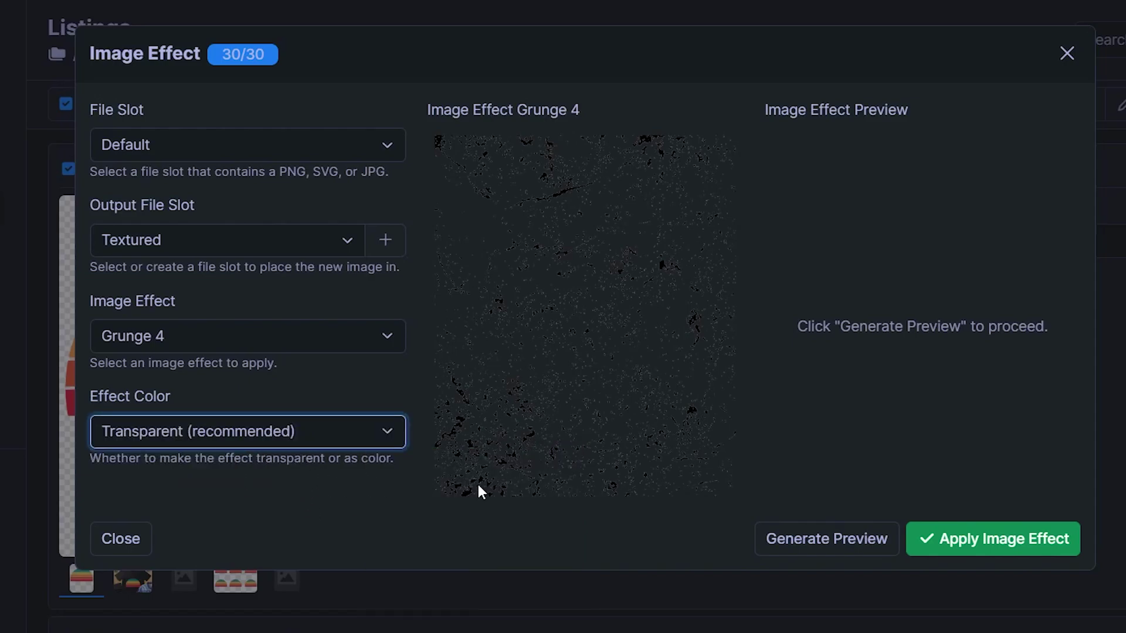
Preview the Grunge 4 texture on the sunset design and apply it to all 30 listings.
left_click(854, 532)
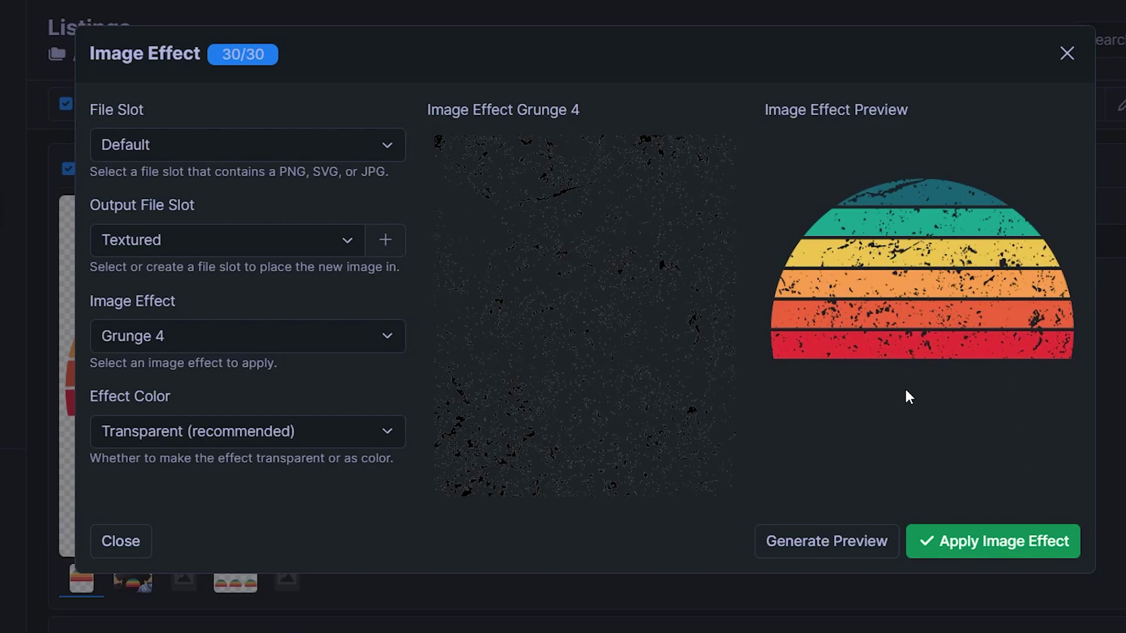
left_click(960, 543)
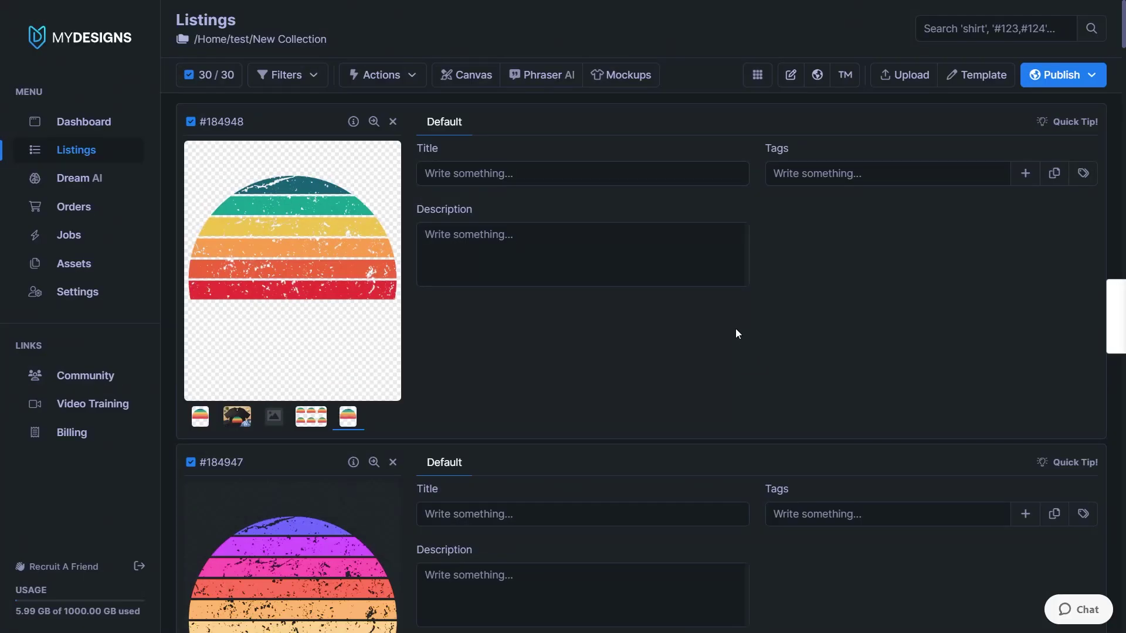
Scroll through the listings to check the grunge-textured thumbnails, then return to the top.
scroll(733, 326, "down", 6)
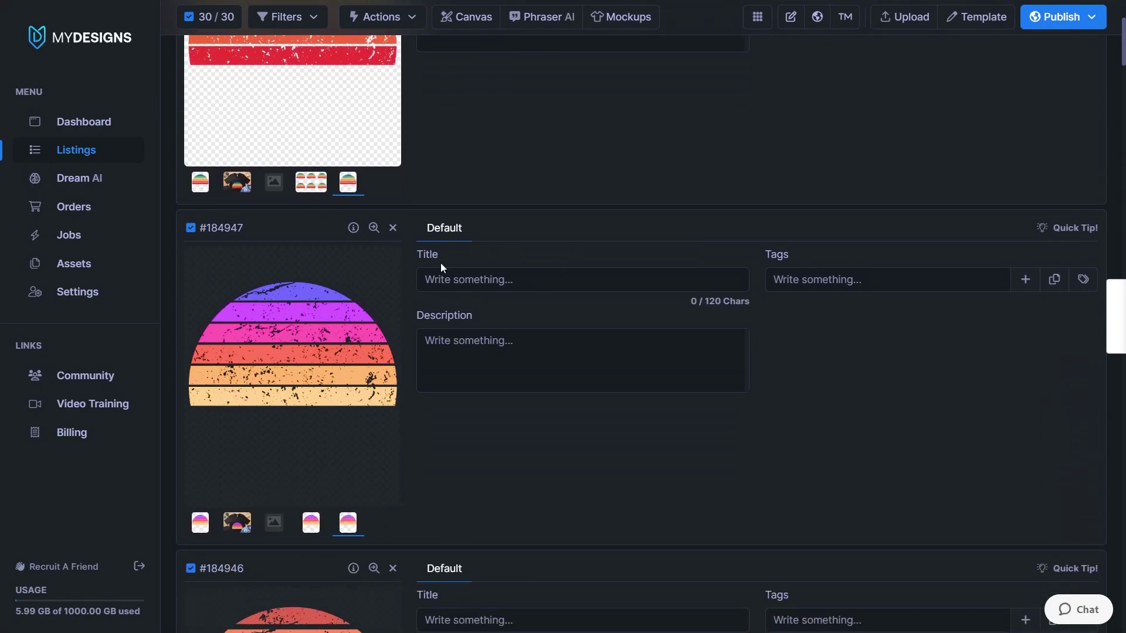
scroll(402, 322, "down", 5)
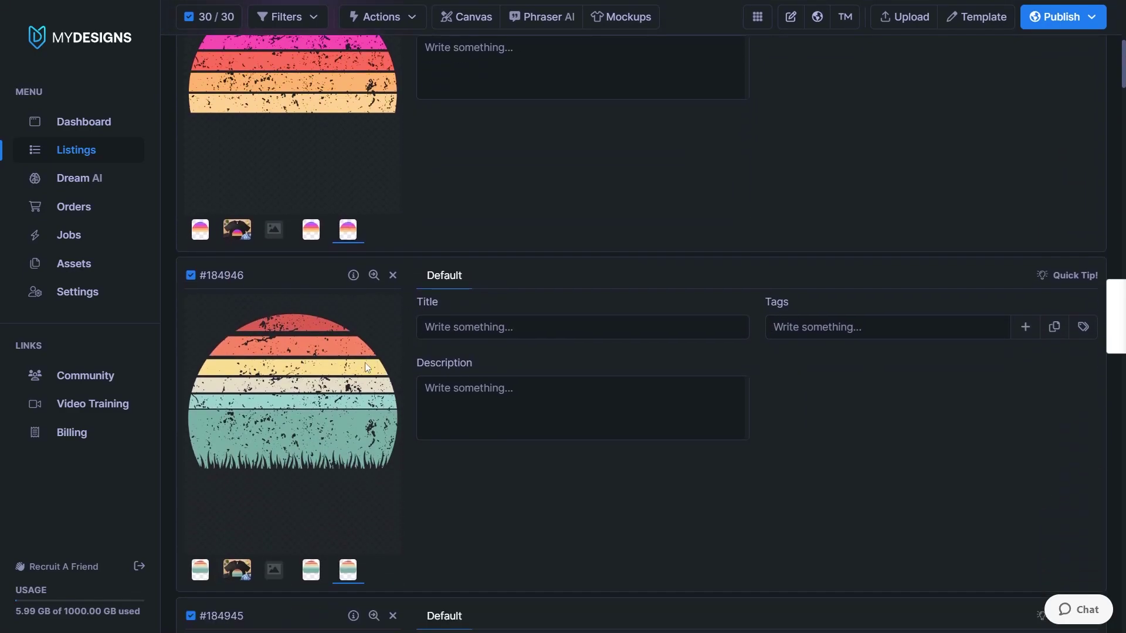
scroll(361, 301, "down", 8)
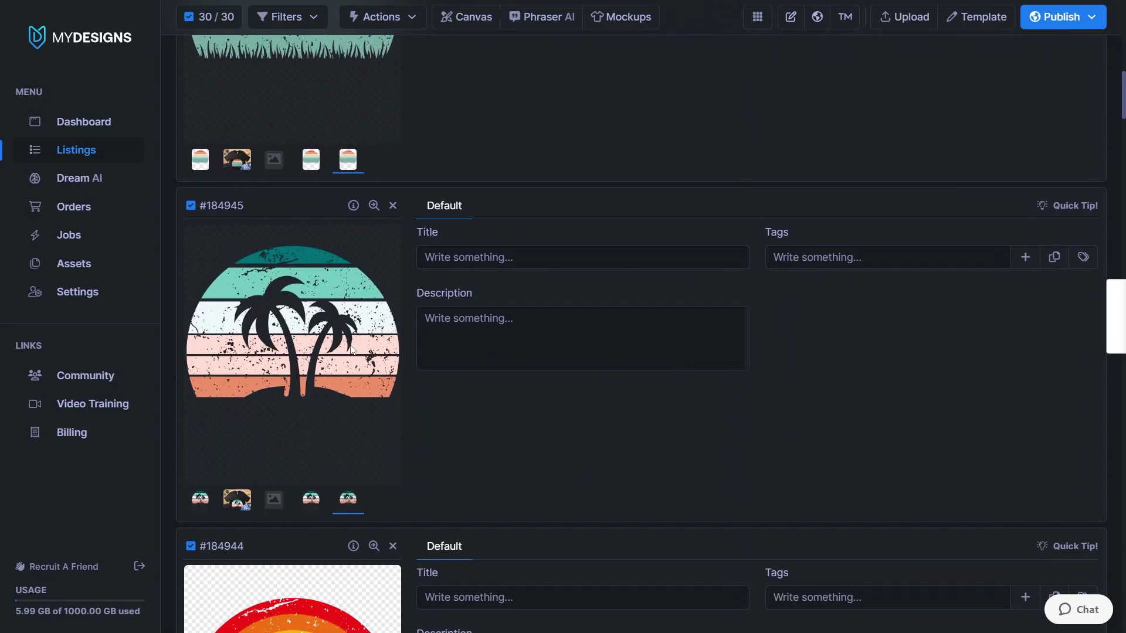
scroll(494, 438, "down", 4)
scroll(477, 375, "up", 19)
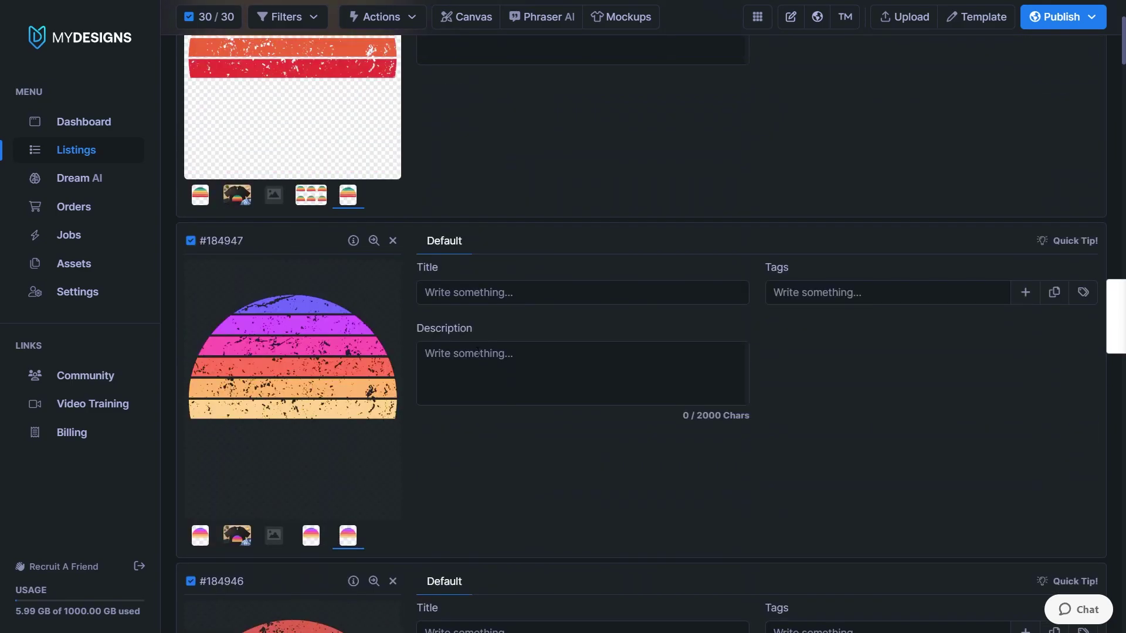
scroll(484, 362, "up", 4)
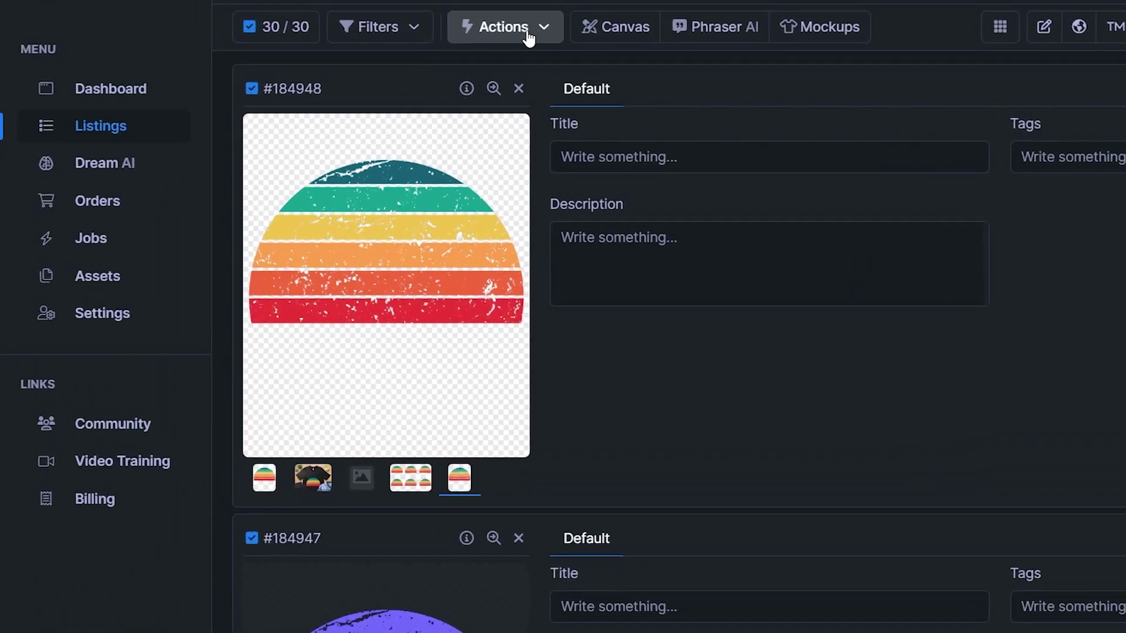
Start a ZIP download of the listings using the Textured files.
left_click(527, 35)
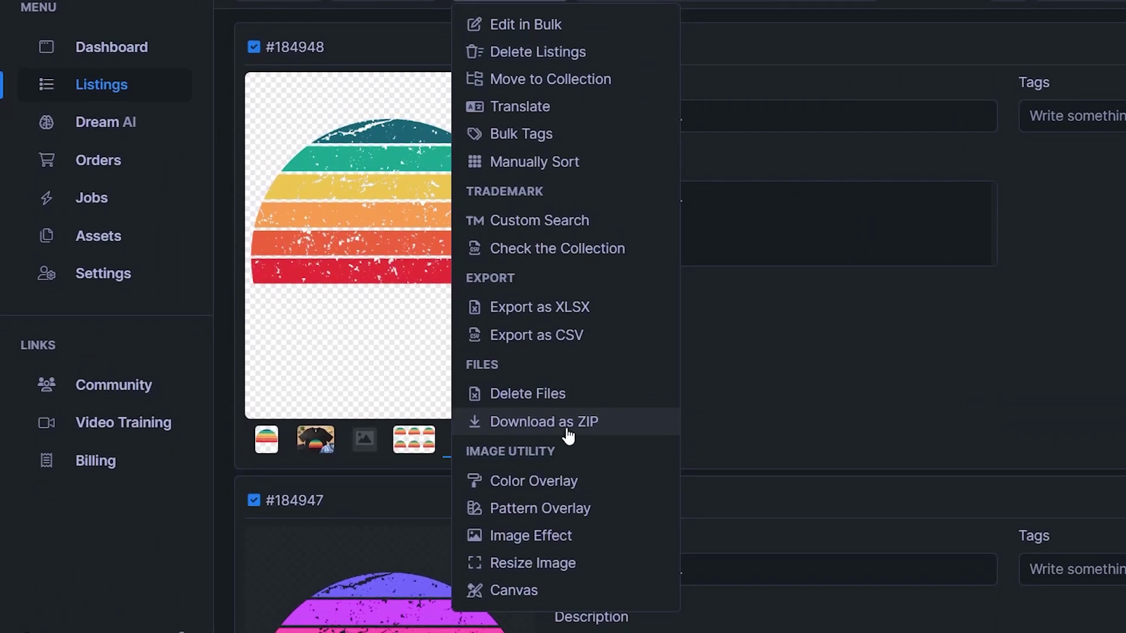
left_click(544, 422)
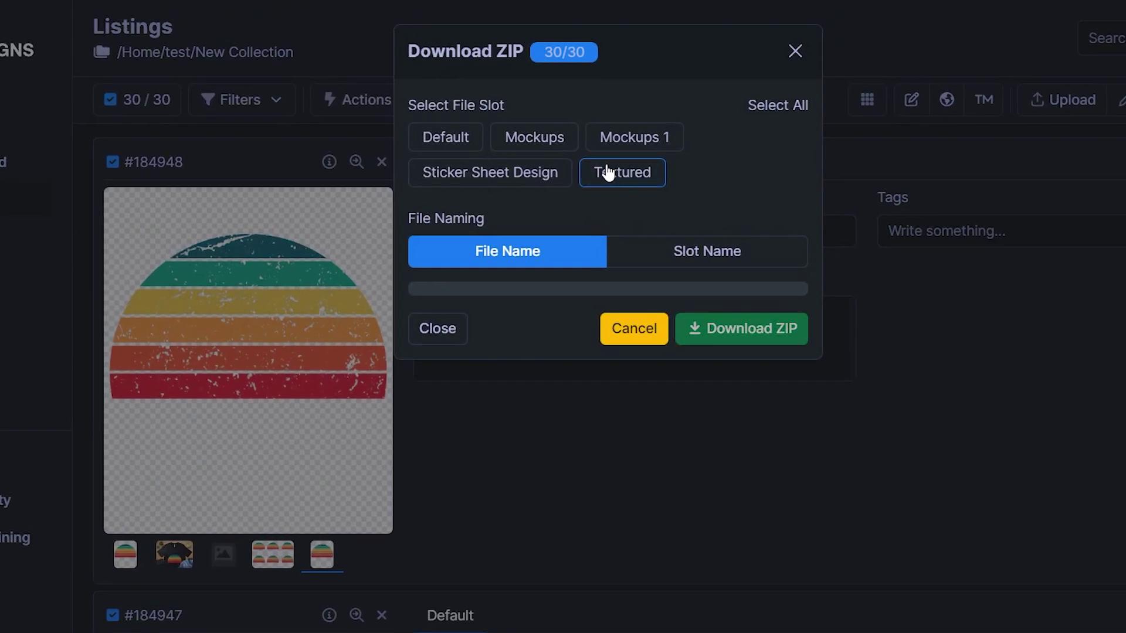
left_click(630, 171)
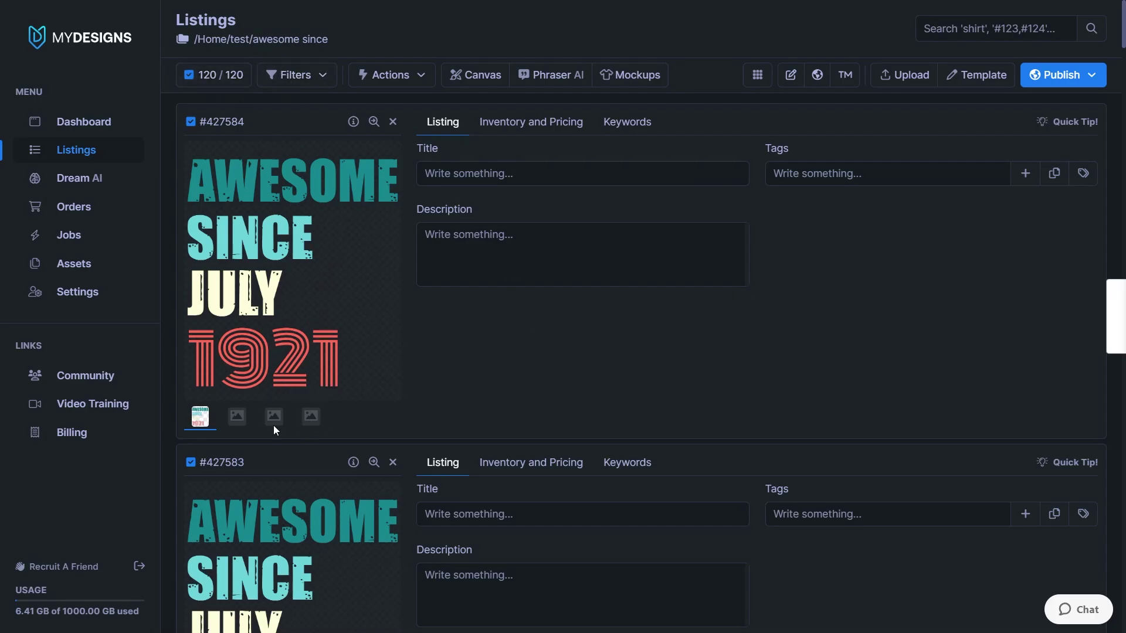
scroll(273, 424, "down", 5)
scroll(332, 368, "down", 5)
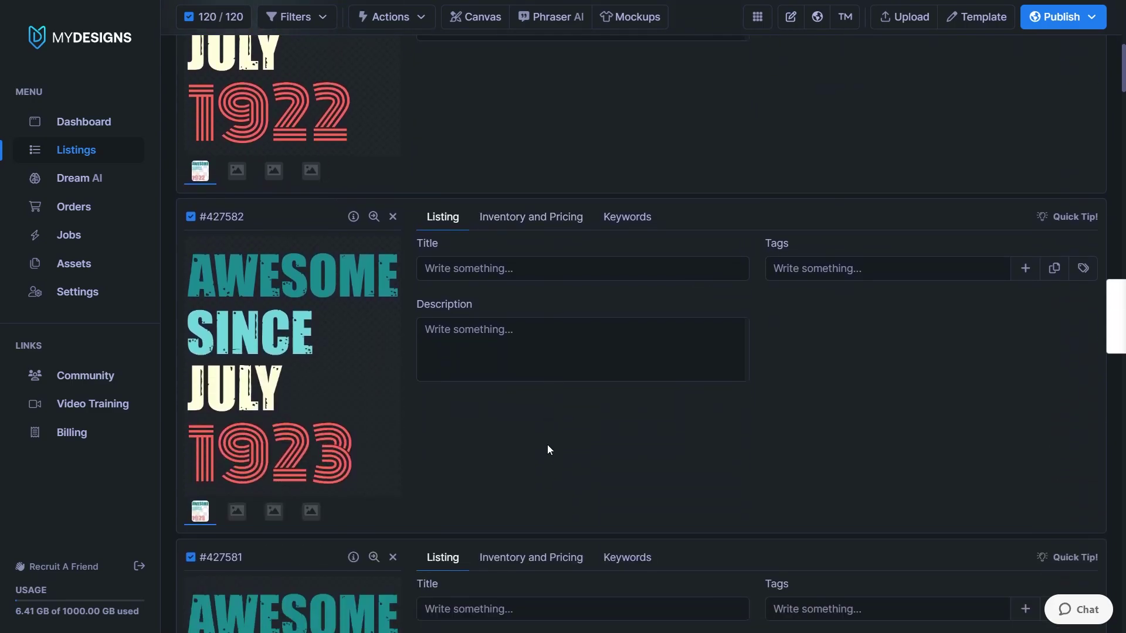
scroll(540, 411, "up", 6)
scroll(534, 423, "up", 4)
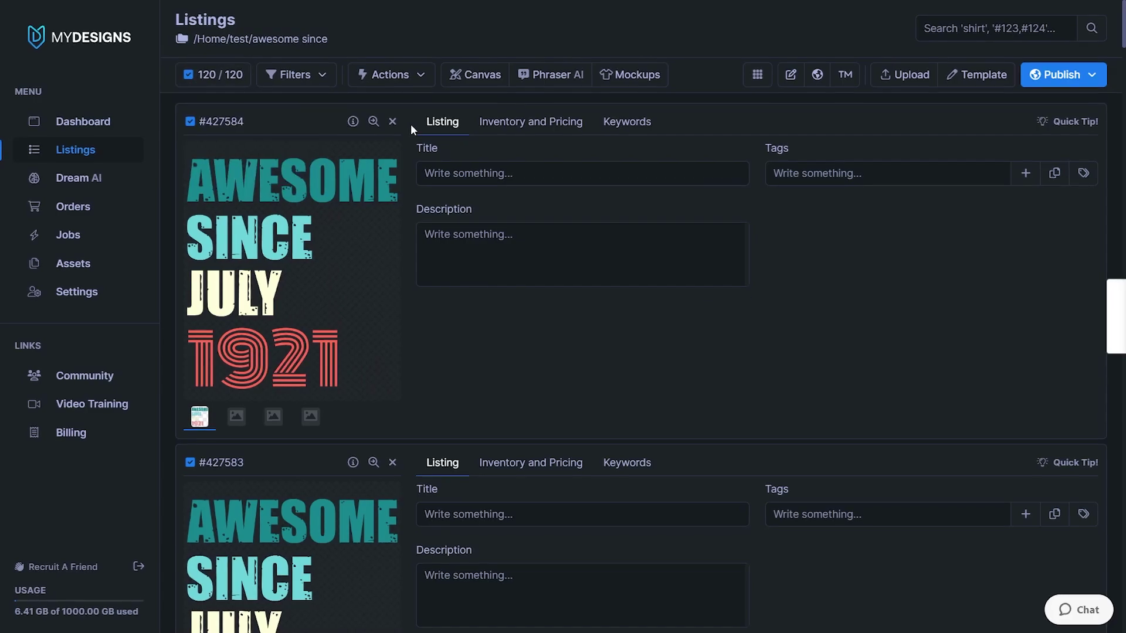
Start a Pattern Overlay with Default as the source file slot.
left_click(390, 75)
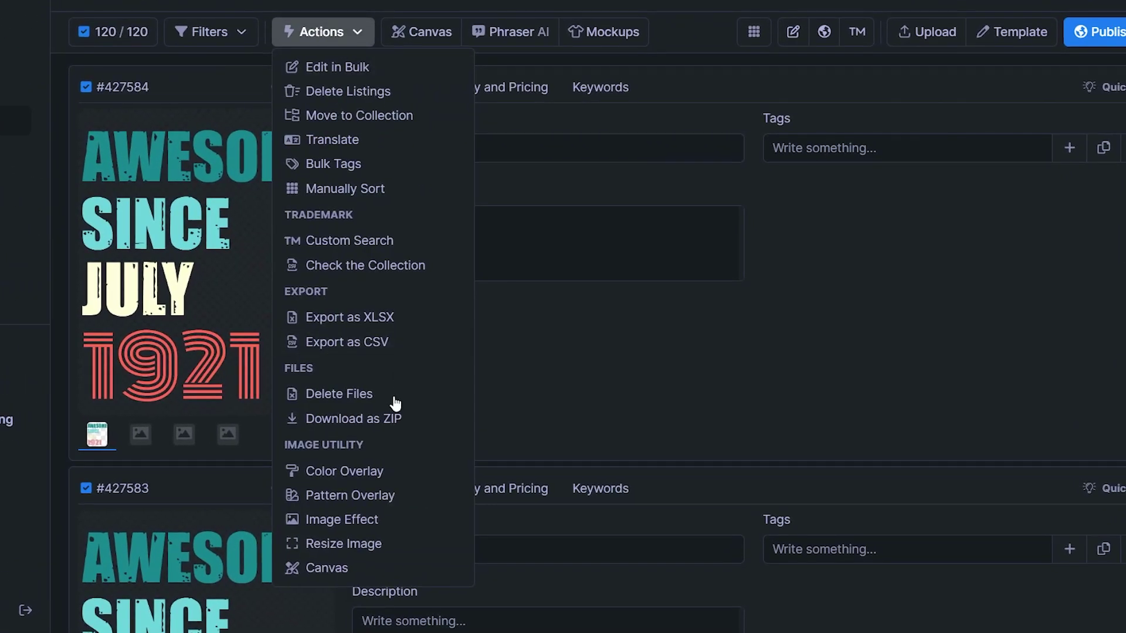
left_click(328, 496)
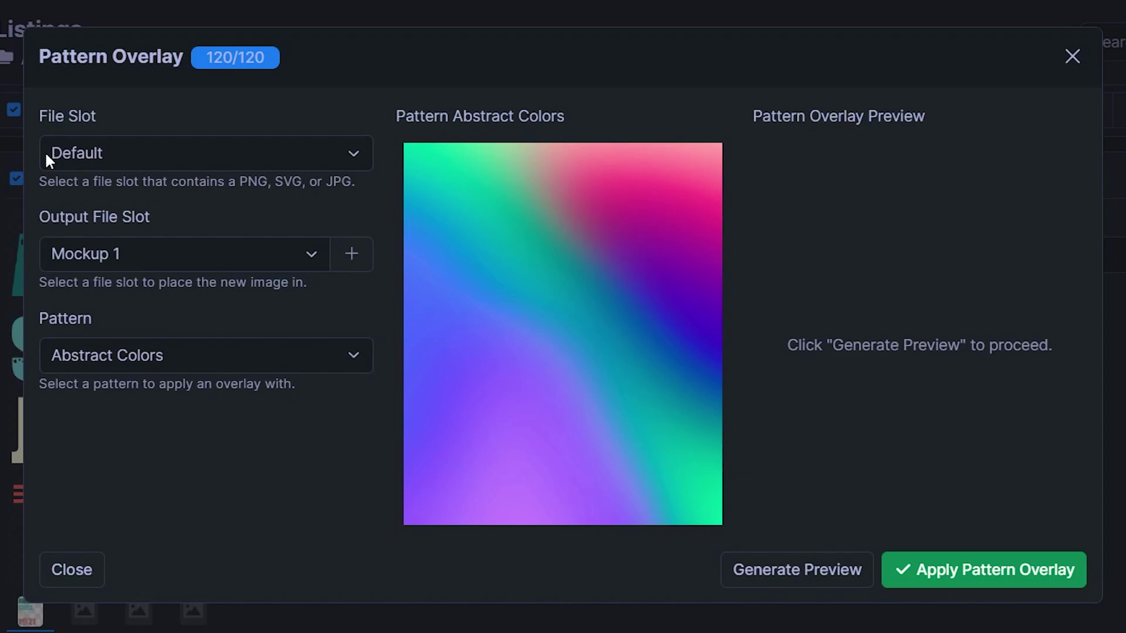
left_click(111, 159)
left_click(97, 184)
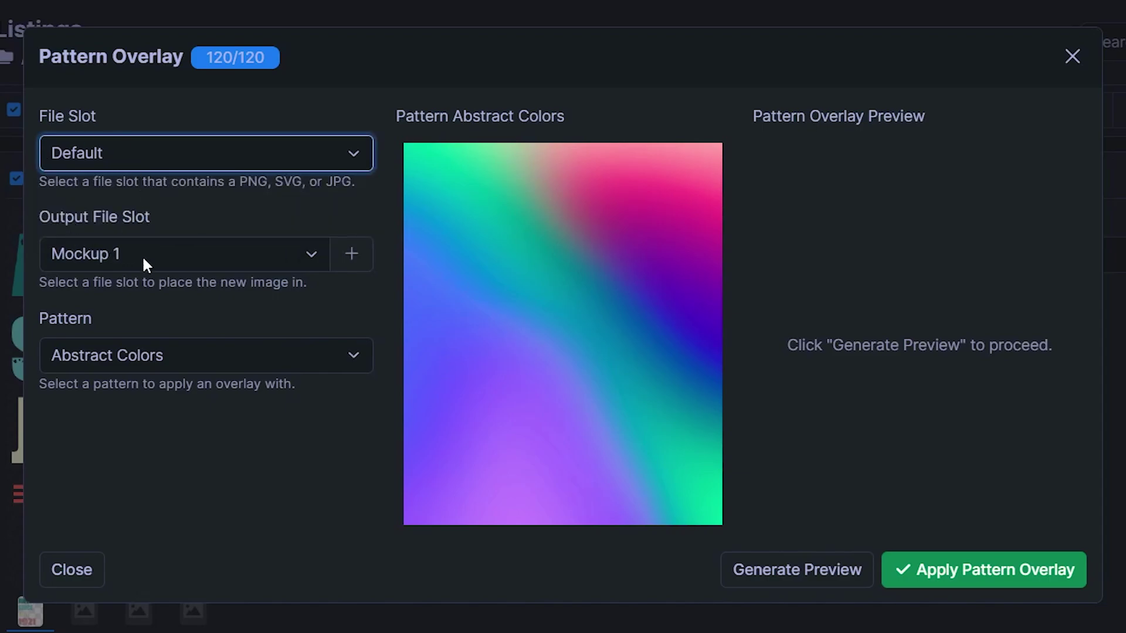
Create a new output file slot named 'recolor' for the overlay results.
left_click(351, 254)
triple_click(150, 283)
type("recolor")
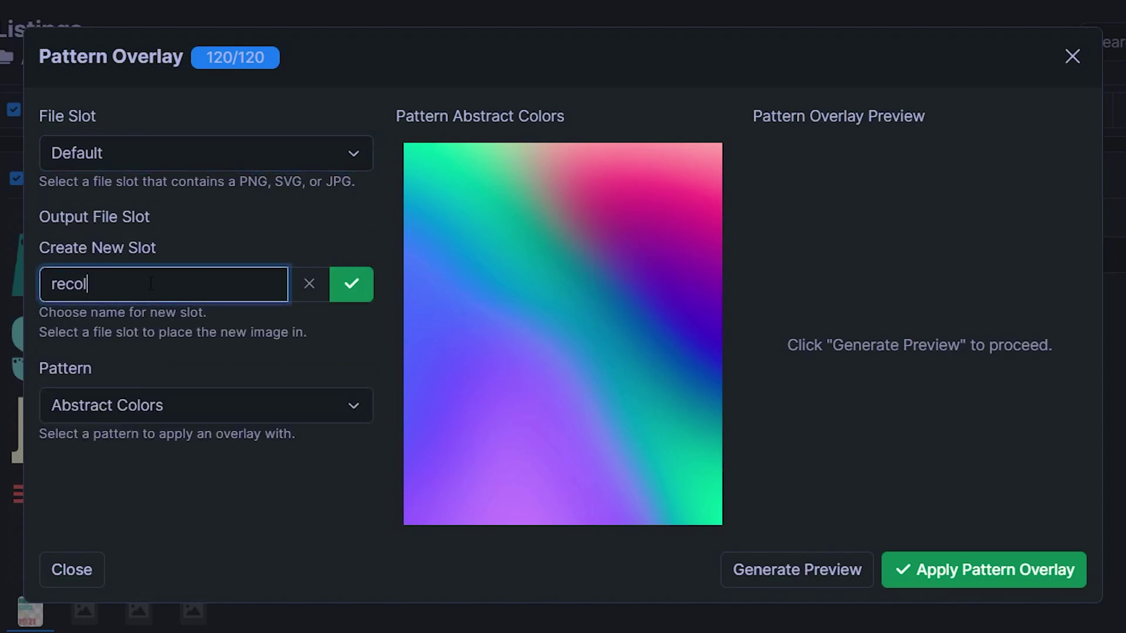
left_click(355, 286)
left_click(757, 185)
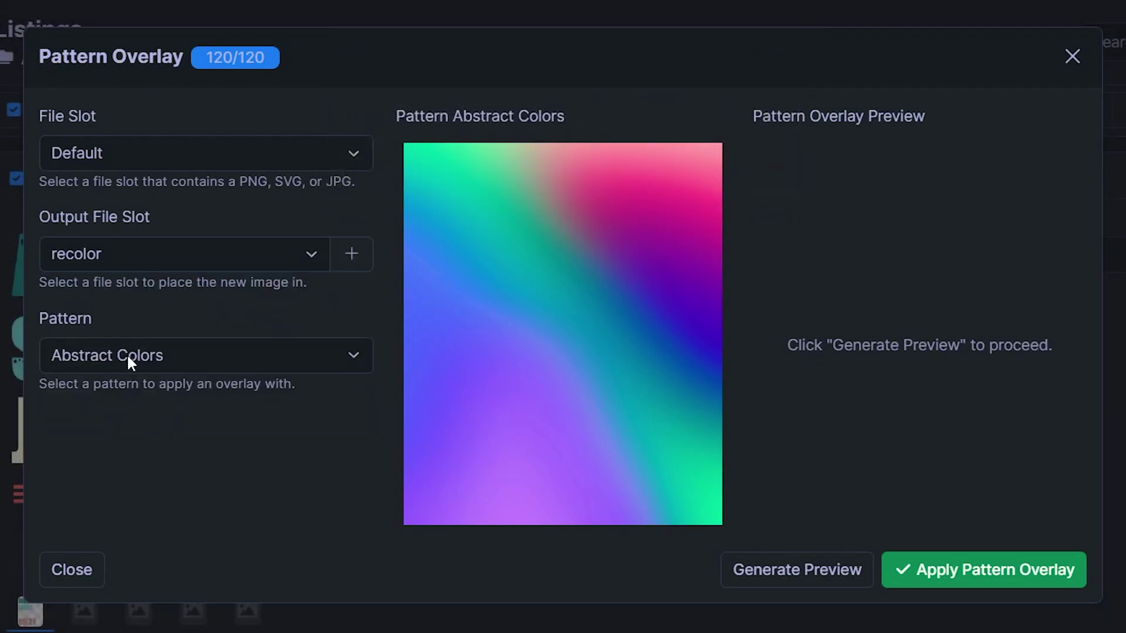
Try the Christmas, Colorful Waves and Watercolor overlay patterns.
left_click(127, 354)
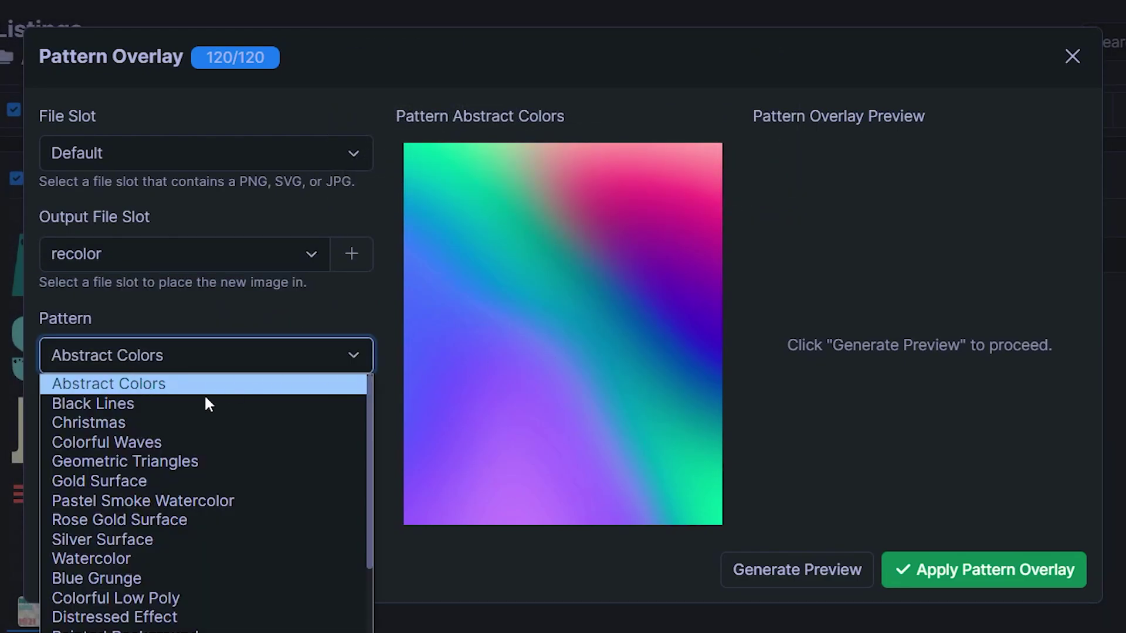
left_click(169, 426)
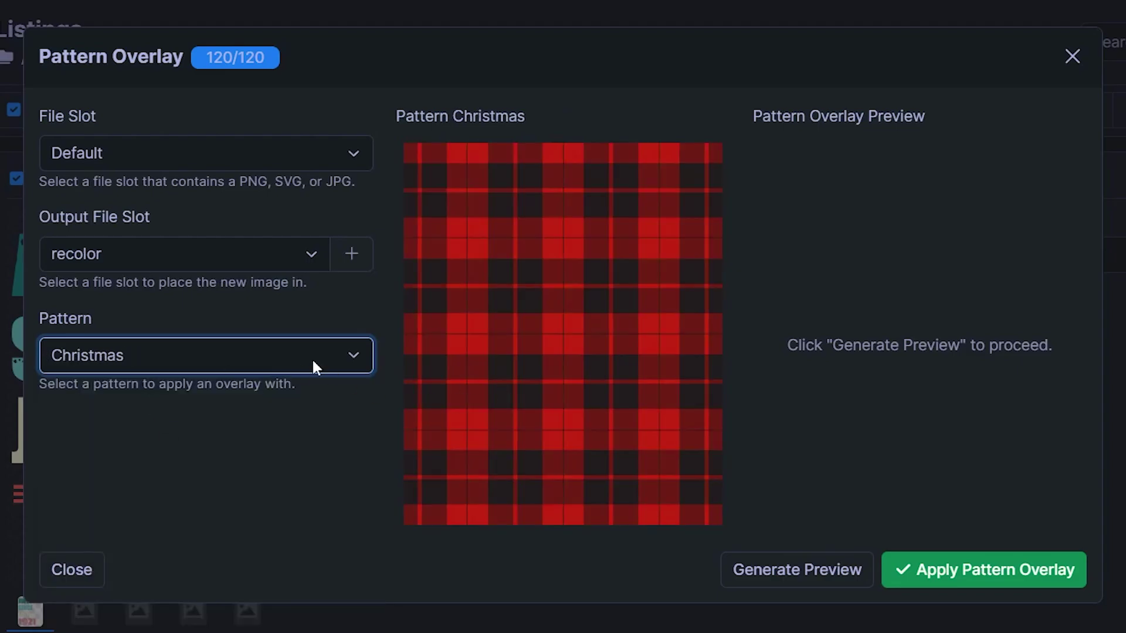
left_click(290, 355)
left_click(234, 442)
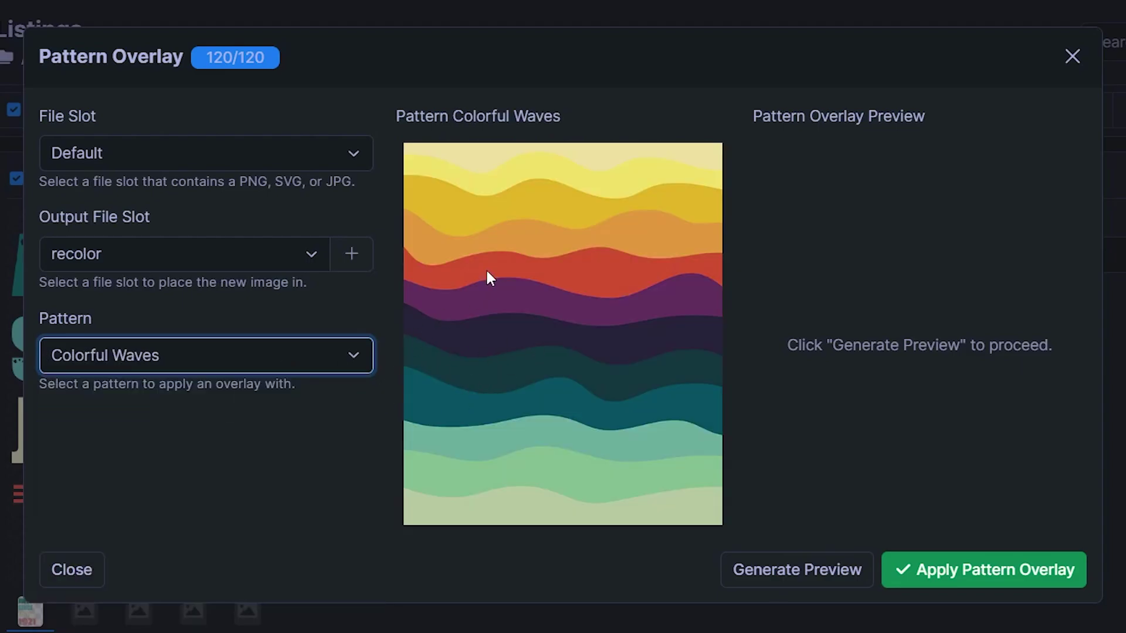
left_click(226, 361)
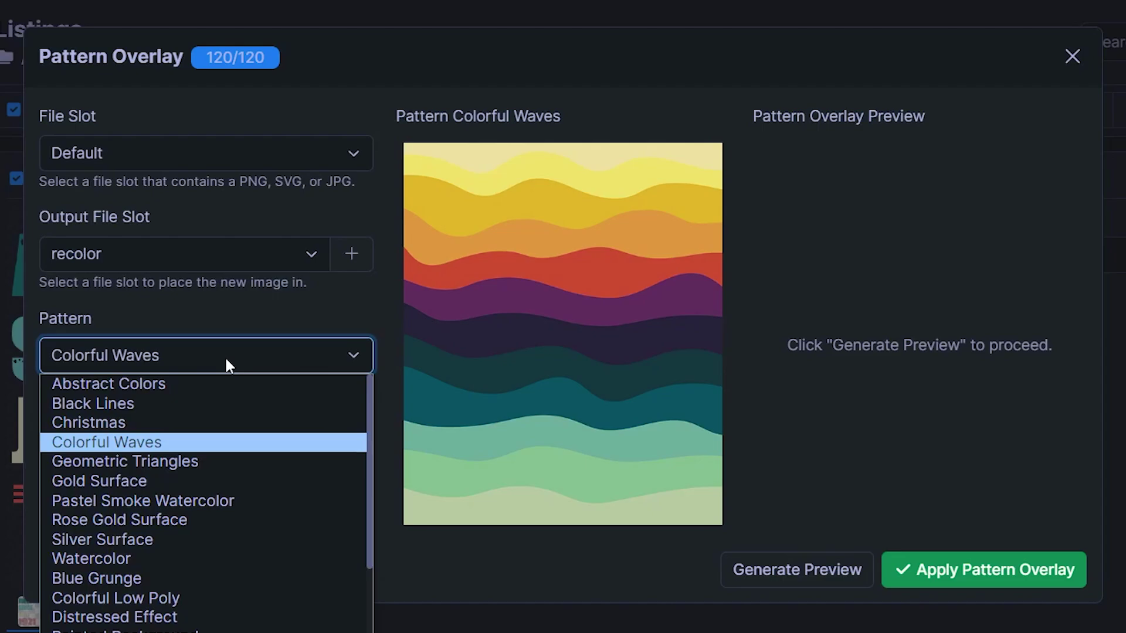
left_click(108, 564)
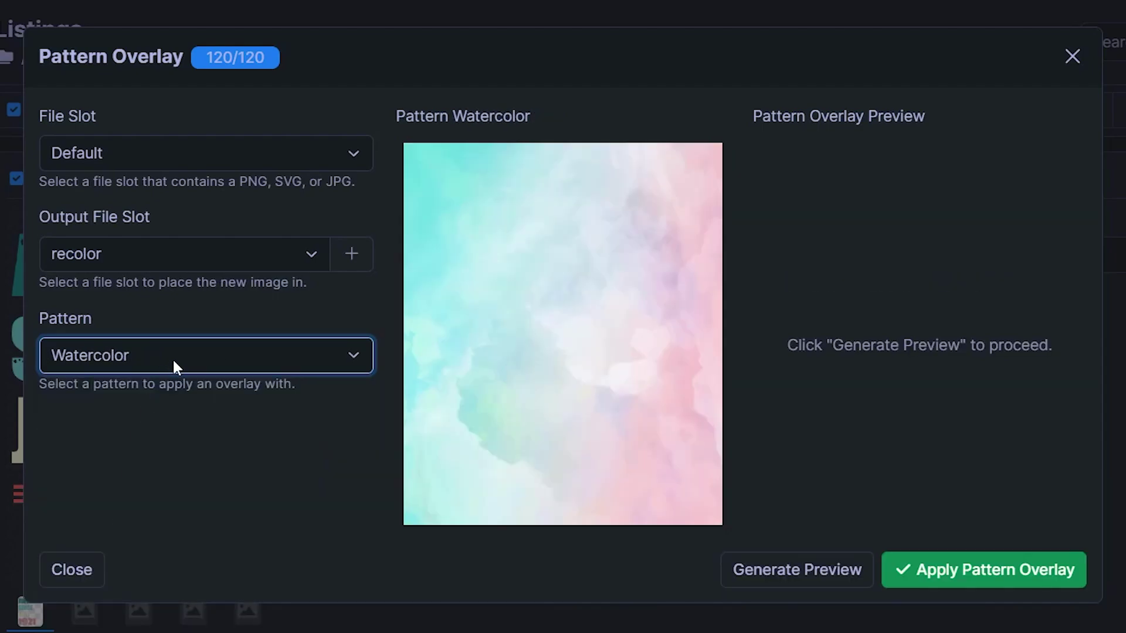
Try the Geometric Monochrome, Cloudy and Camo overlay patterns.
left_click(177, 355)
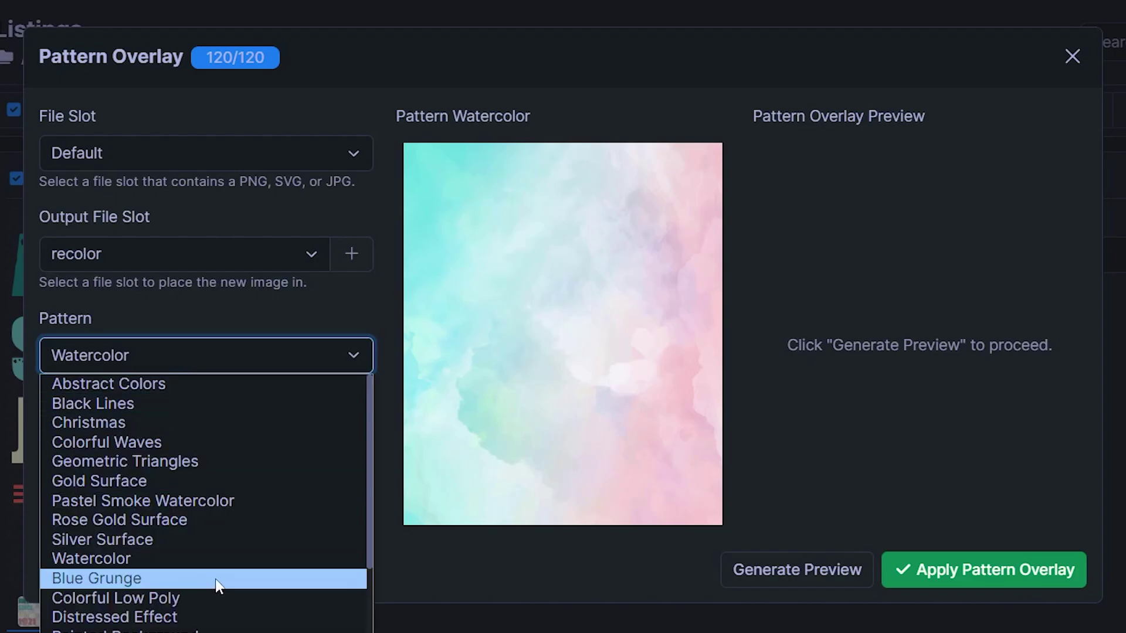
scroll(216, 578, "down", 3)
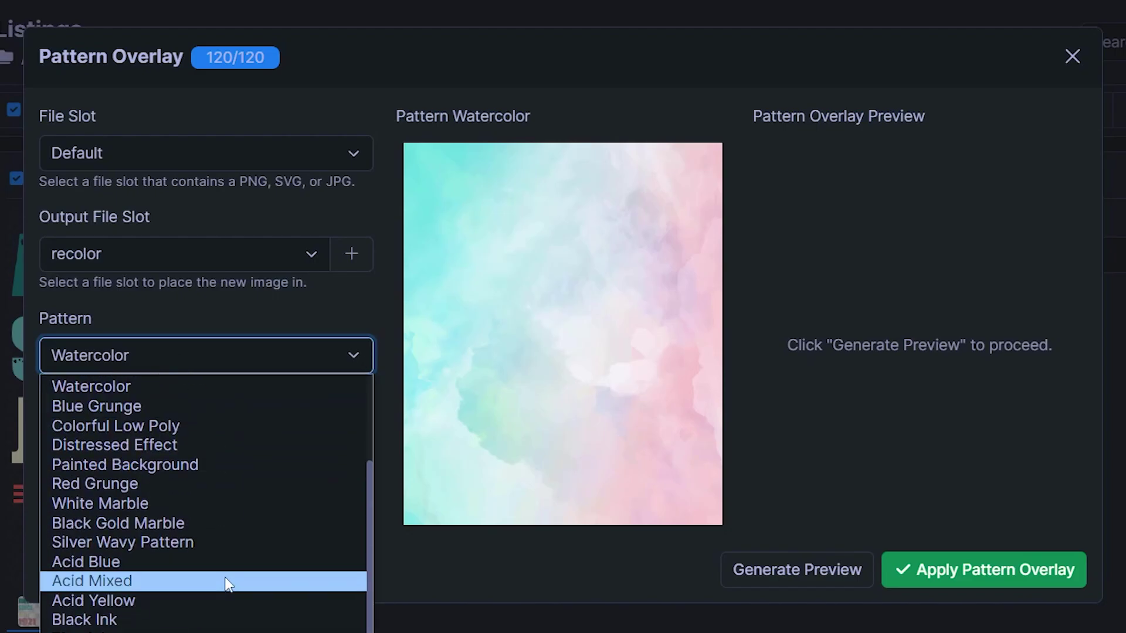
scroll(227, 577, "down", 3)
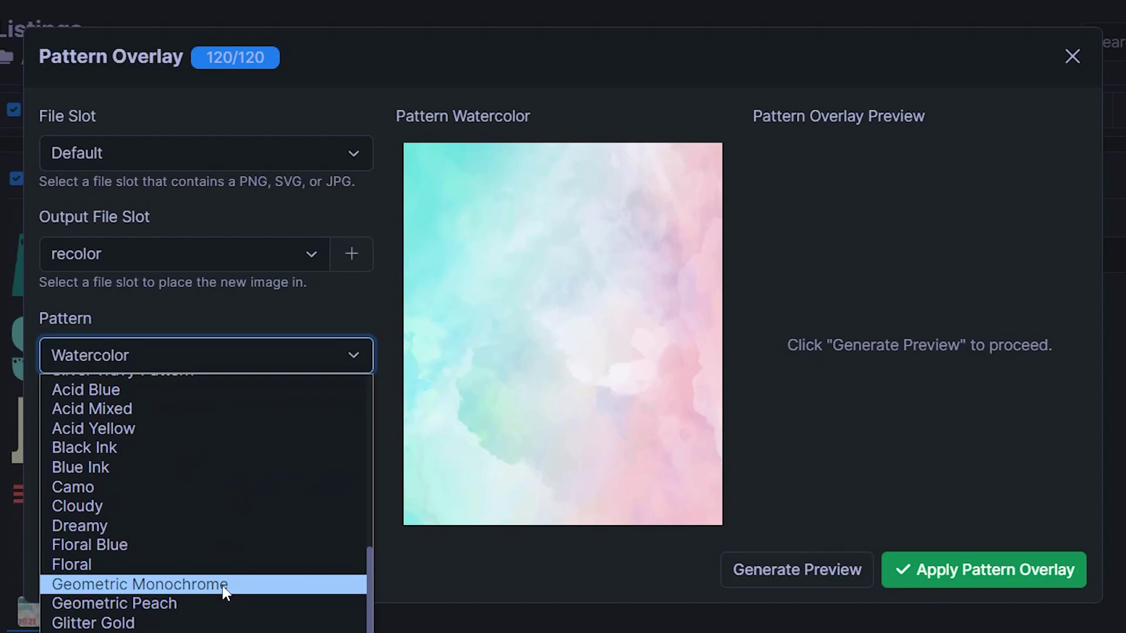
left_click(222, 590)
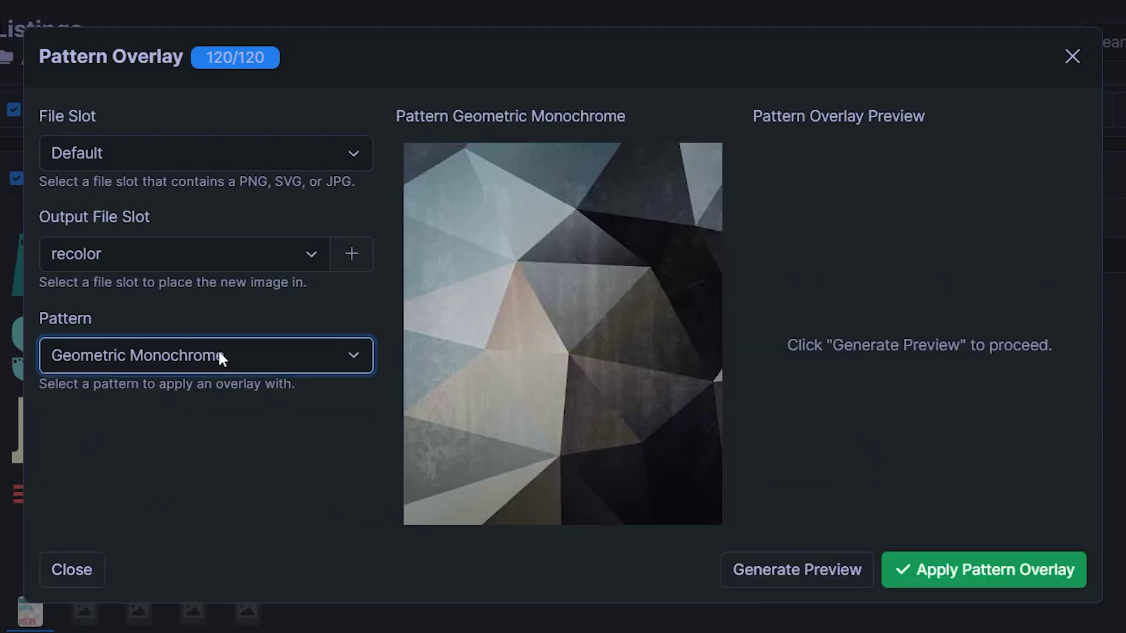
left_click(228, 352)
scroll(203, 595, "down", 3)
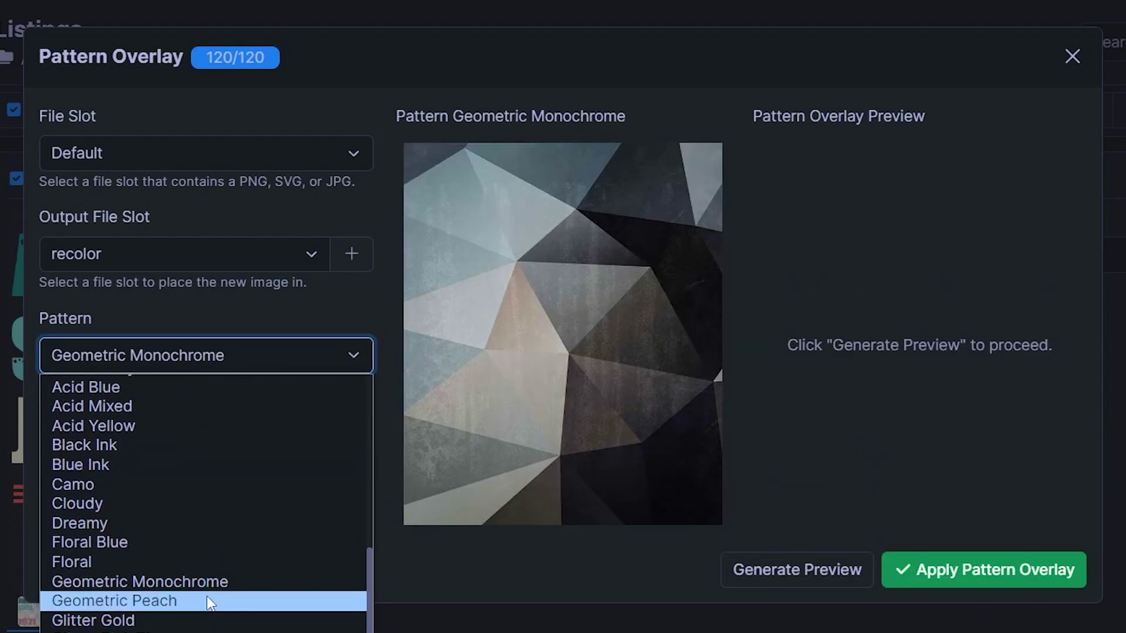
left_click(217, 508)
left_click(226, 352)
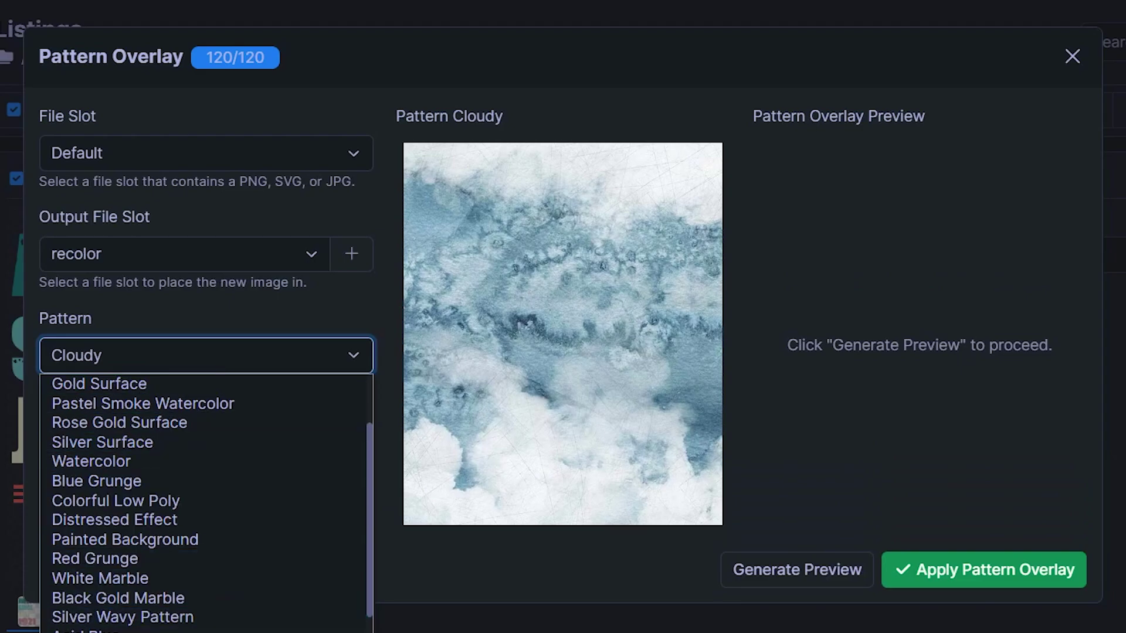
left_click(176, 630)
Settle on Colorful Waves as the overlay pattern.
left_click(263, 355)
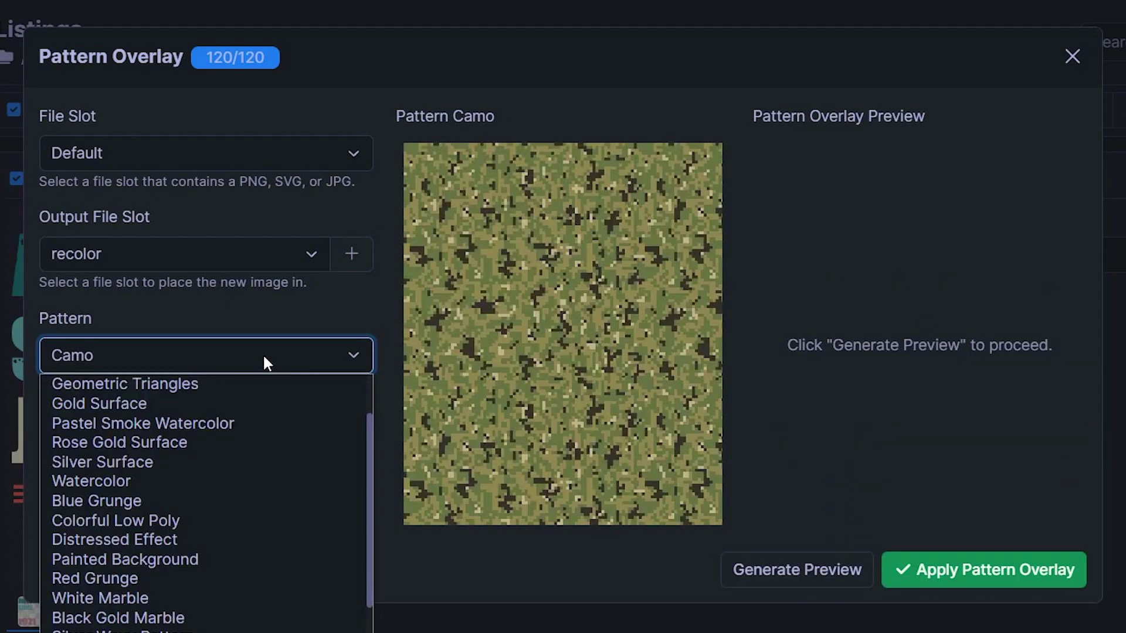
scroll(206, 504, "down", 5)
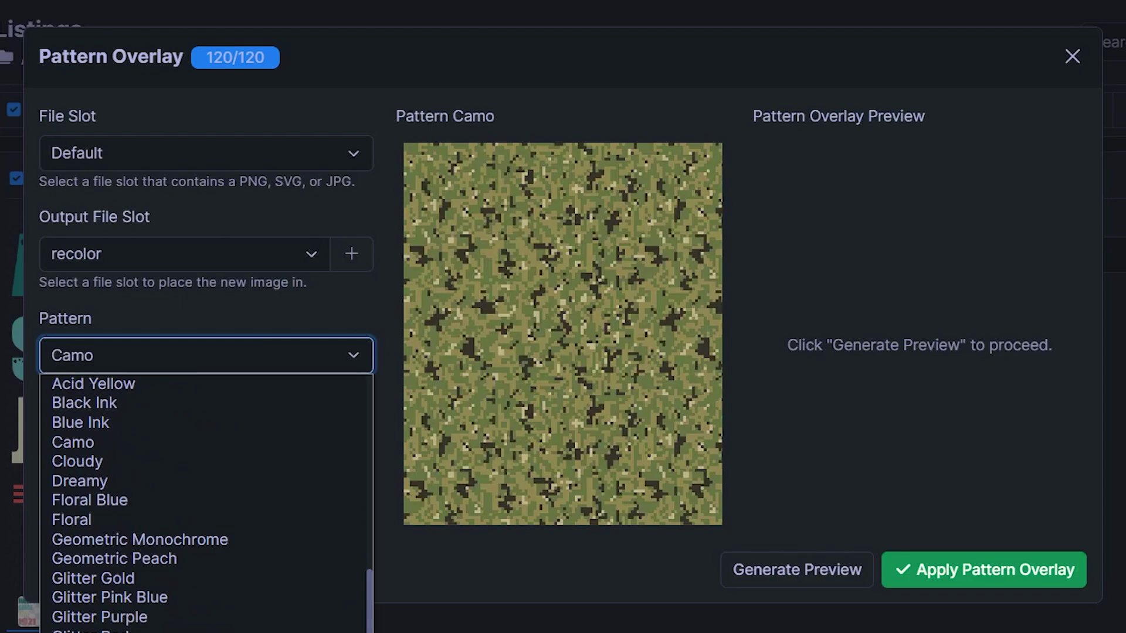
scroll(188, 463, "up", 5)
scroll(187, 463, "up", 1)
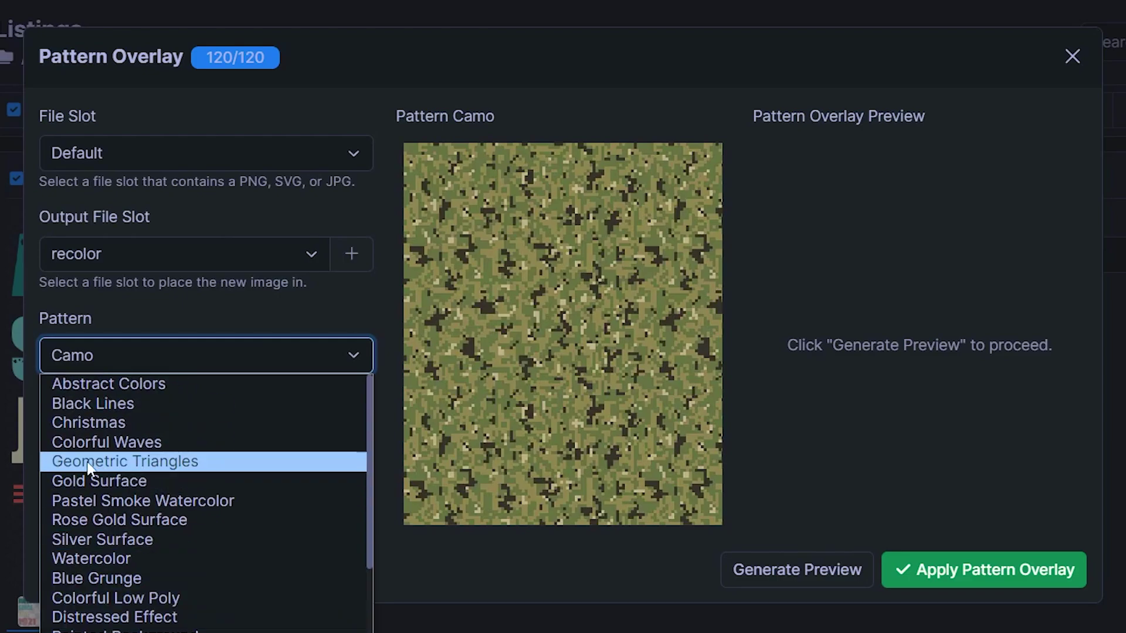
left_click(112, 443)
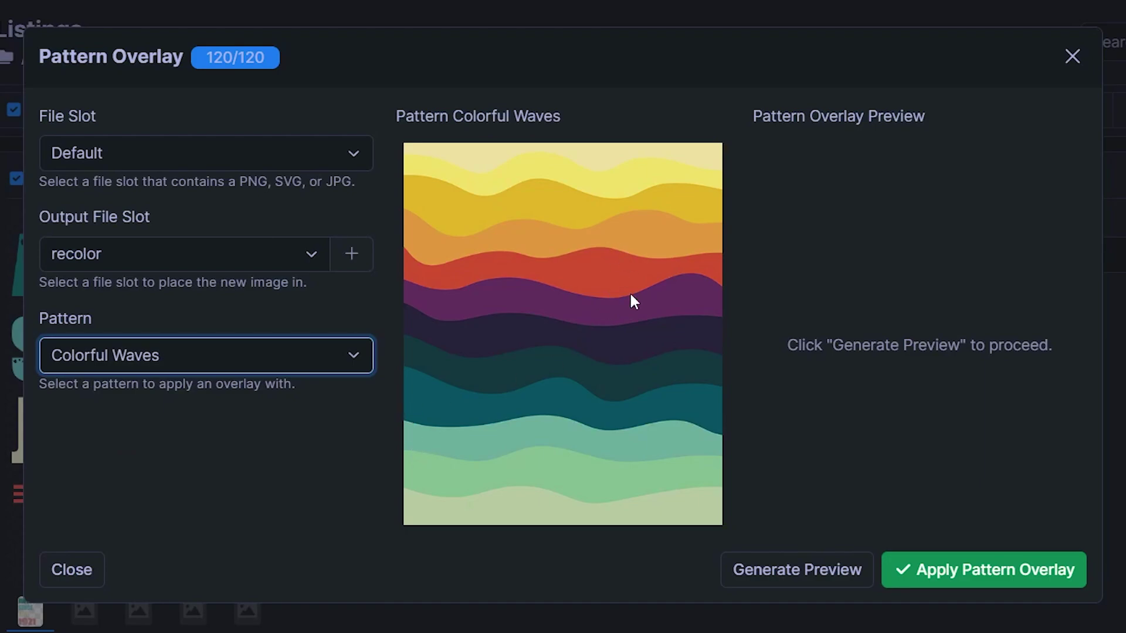
Preview the Colorful Waves overlay and apply it to all 120 Awesome Since designs.
left_click(782, 566)
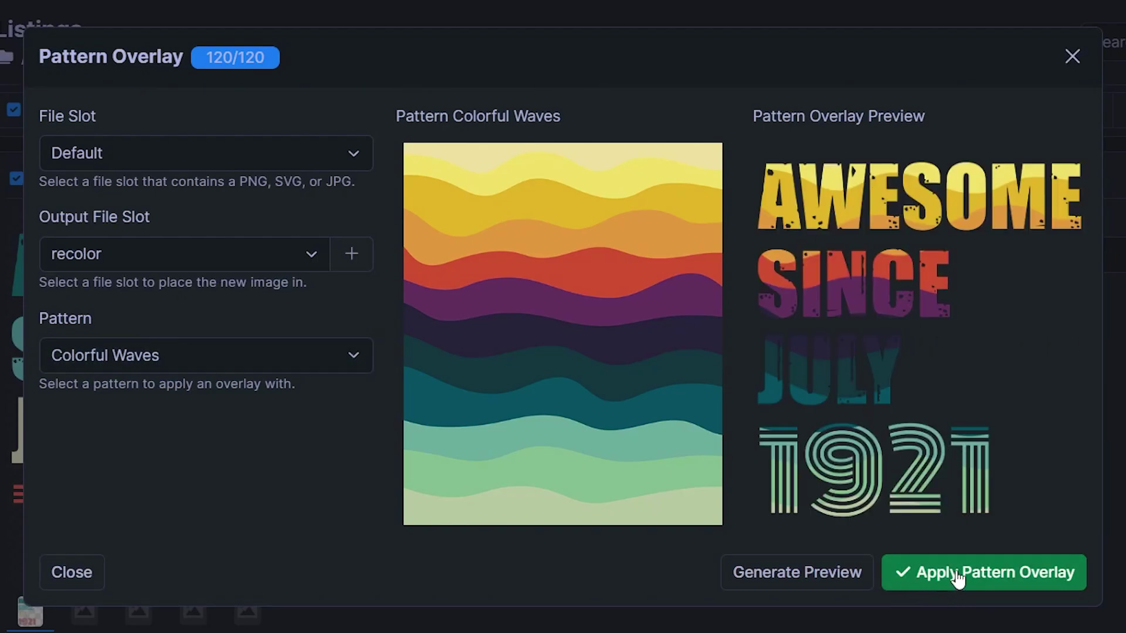
left_click(956, 571)
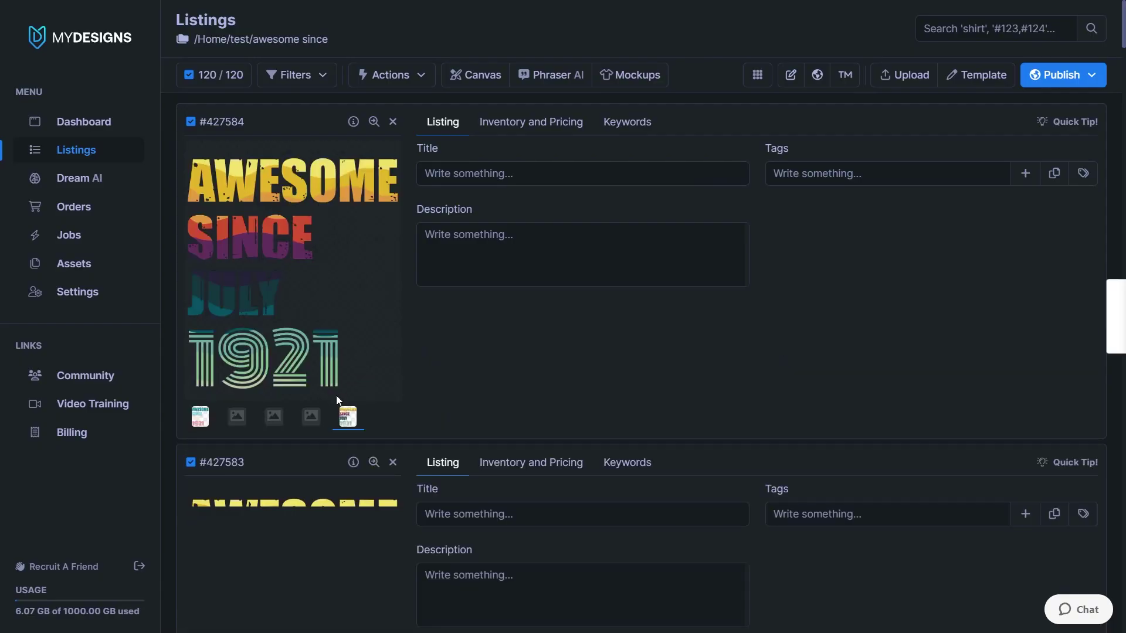
scroll(334, 392, "down", 5)
scroll(330, 382, "down", 5)
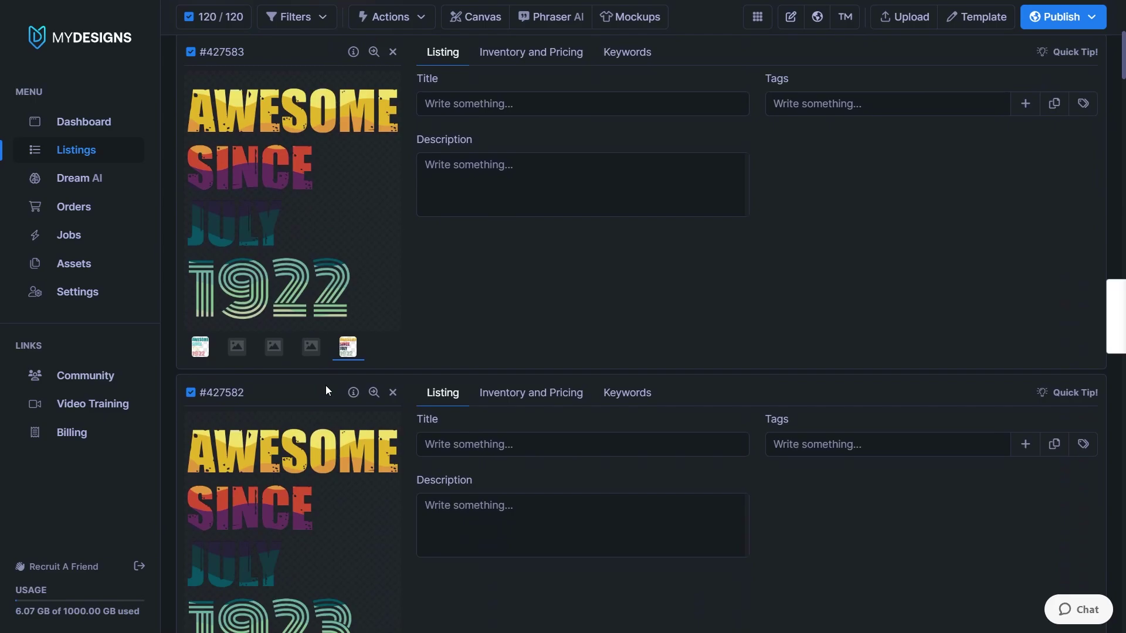
scroll(345, 332, "down", 7)
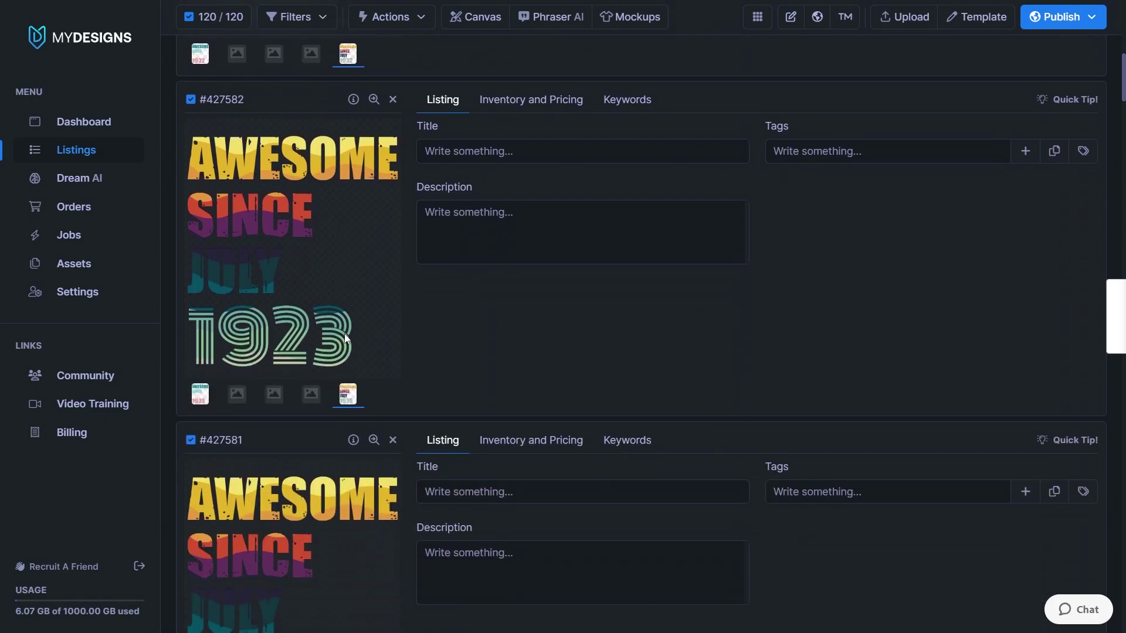
scroll(546, 283, "up", 15)
scroll(546, 283, "up", 2)
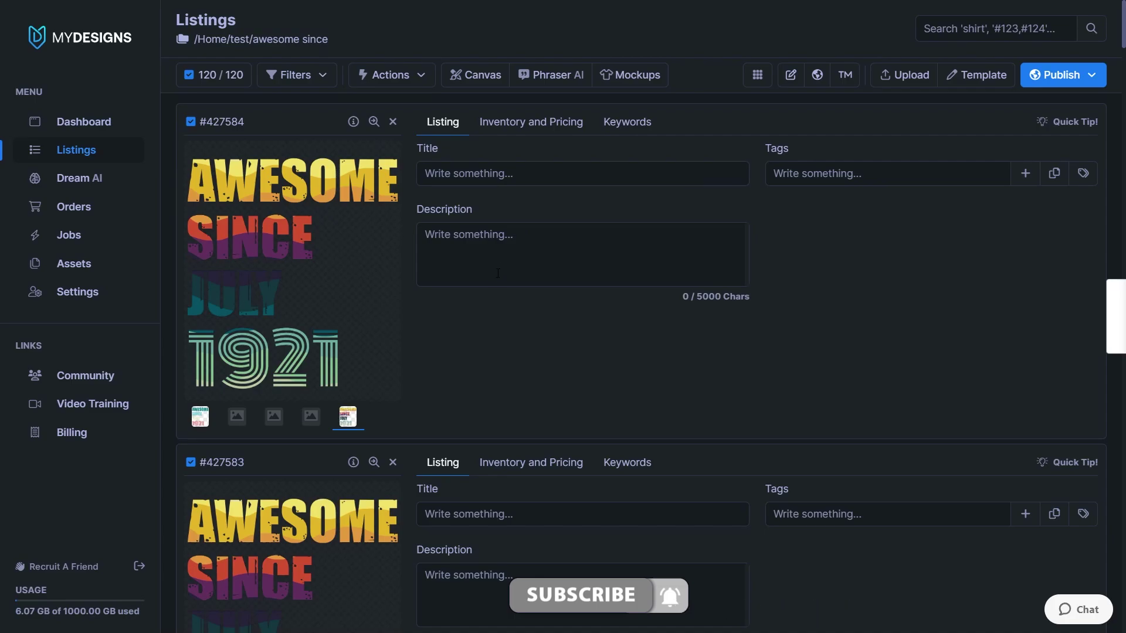
left_click(390, 76)
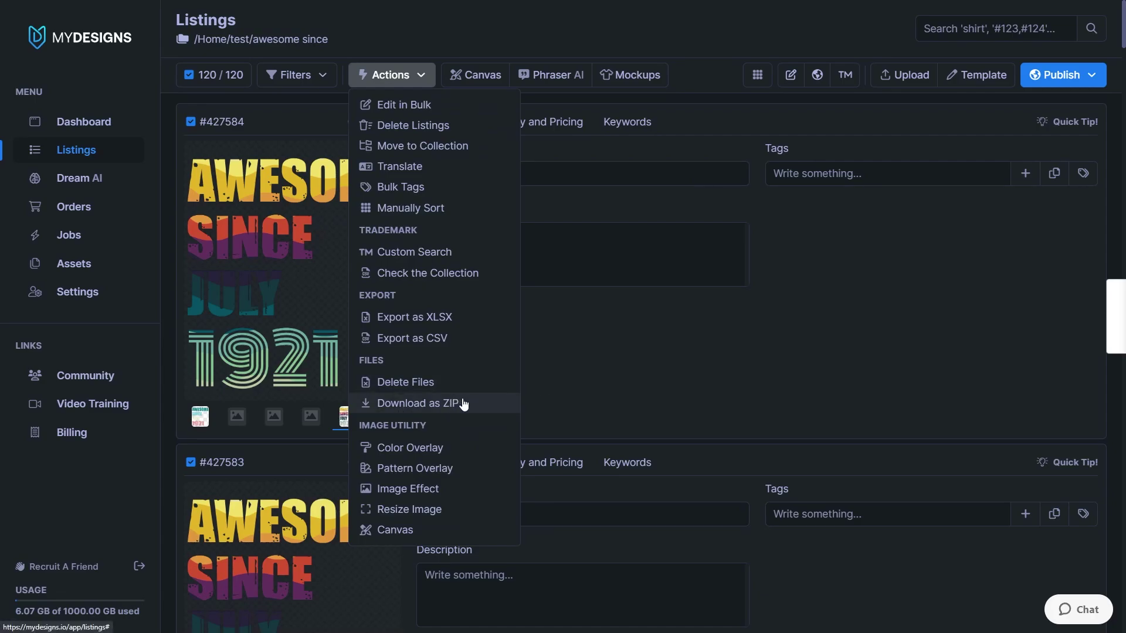
left_click(1119, 154)
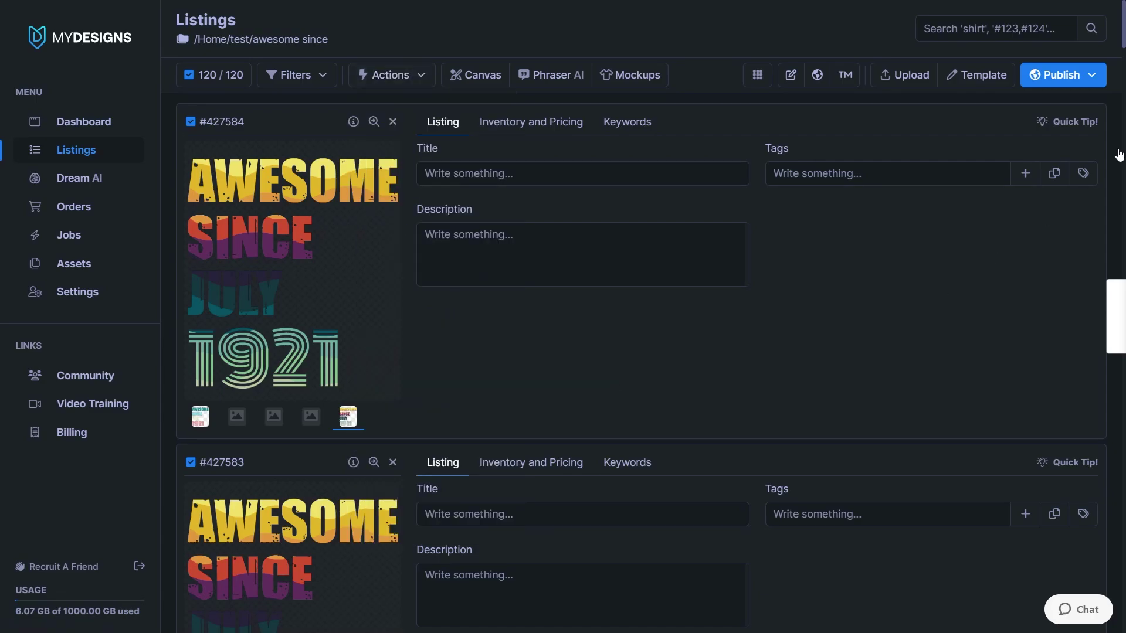